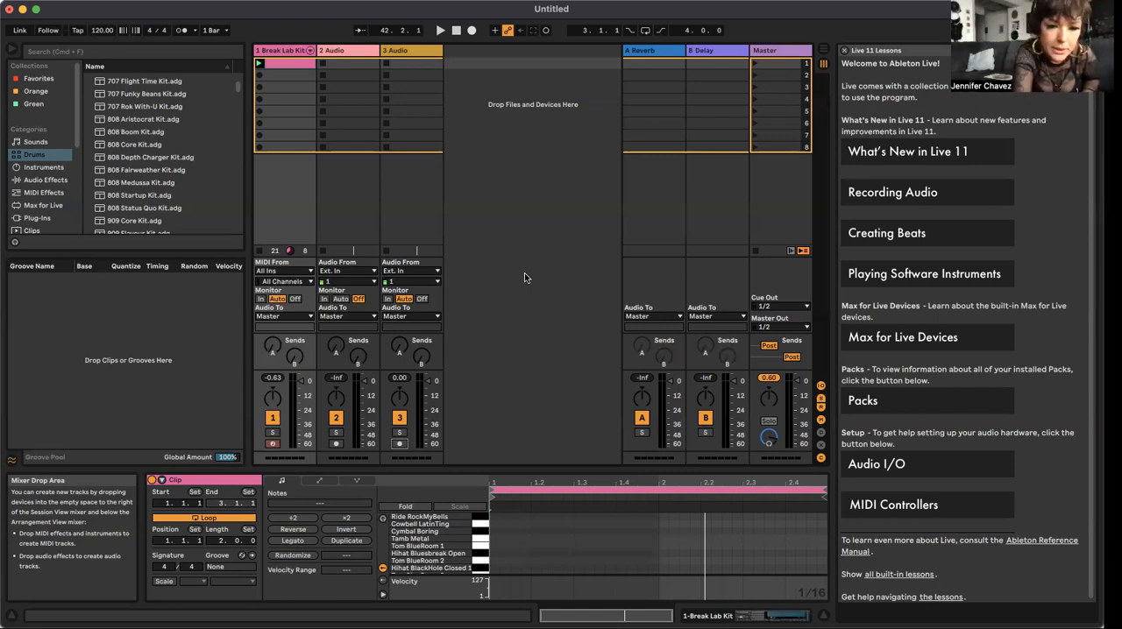
key("shift+Tab")
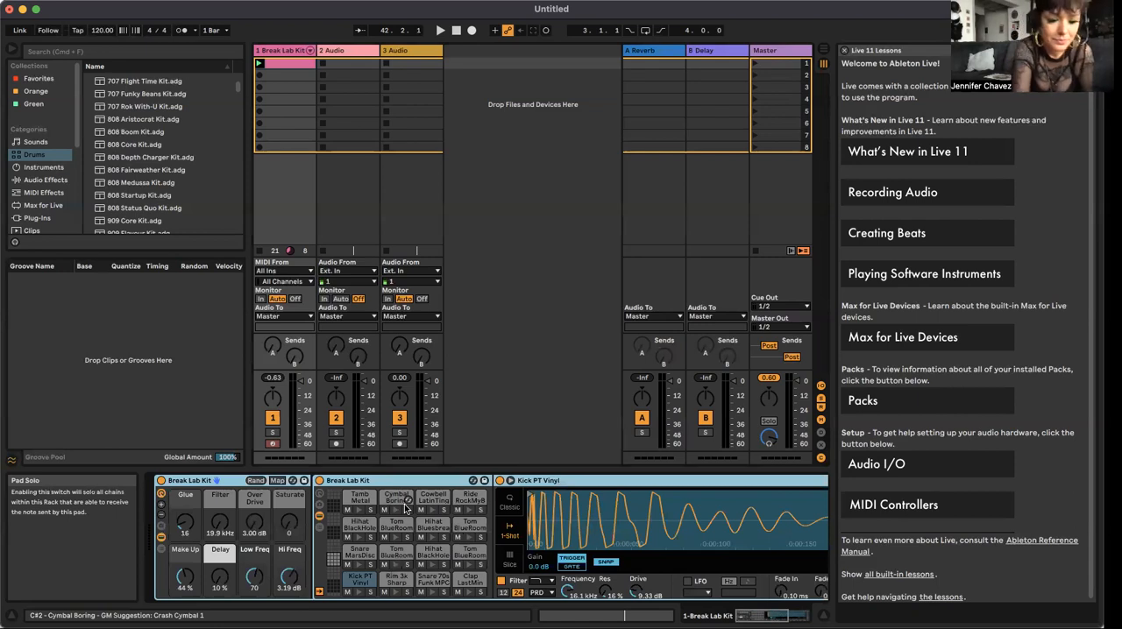
key("shift+Tab")
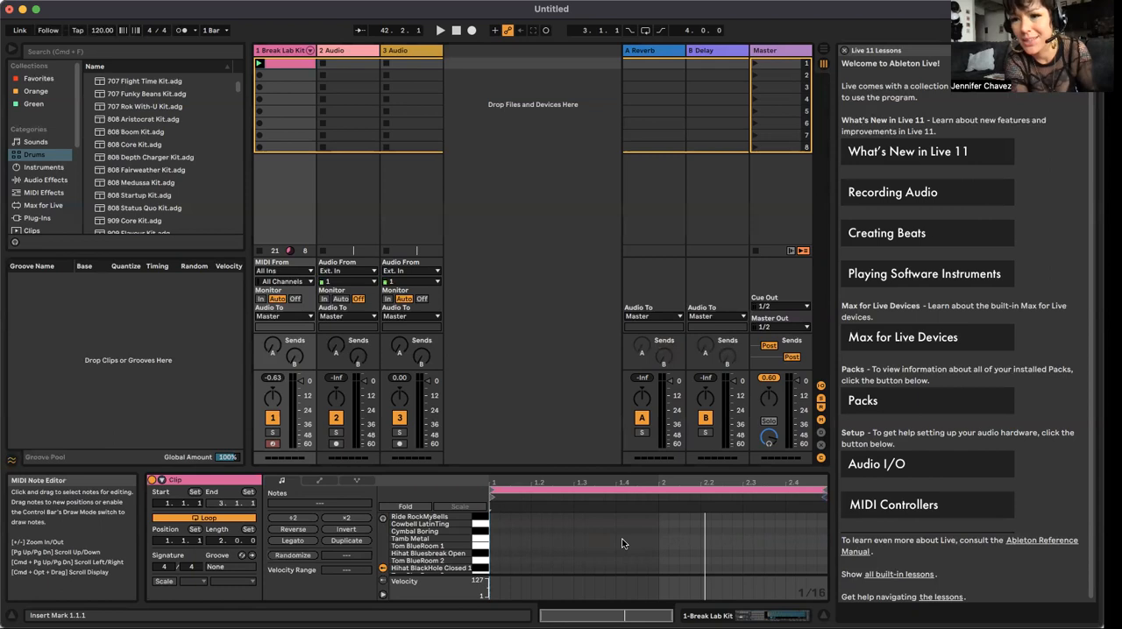
right_click(577, 549)
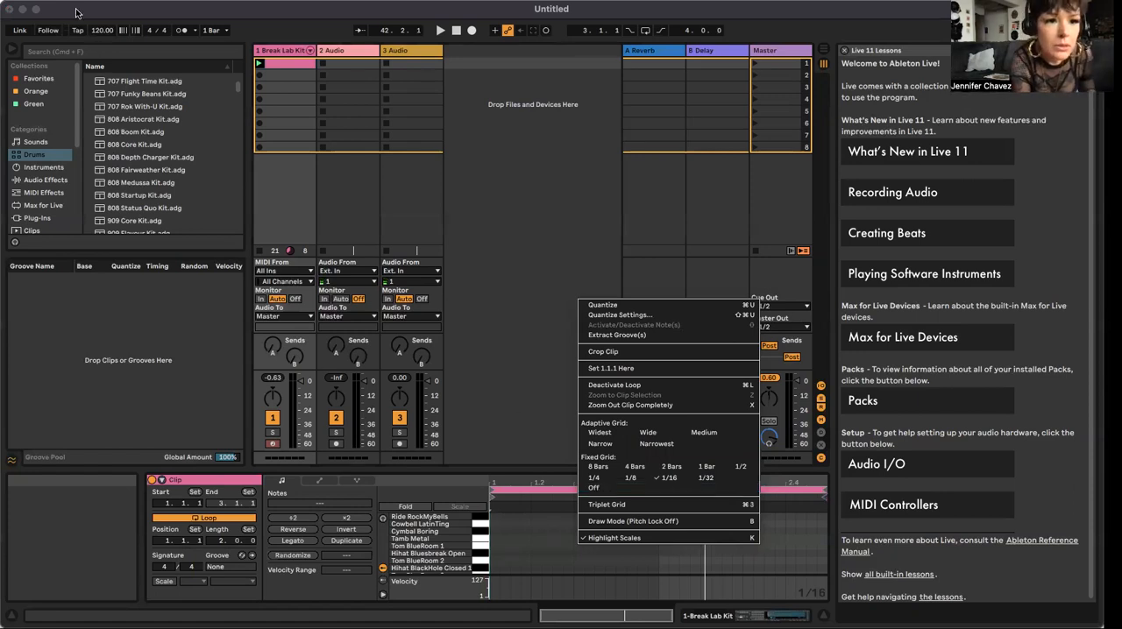
Step: Set the project tempo to 175 BPM and select the first clip on the Break Lab Kit track
left_click(96, 32)
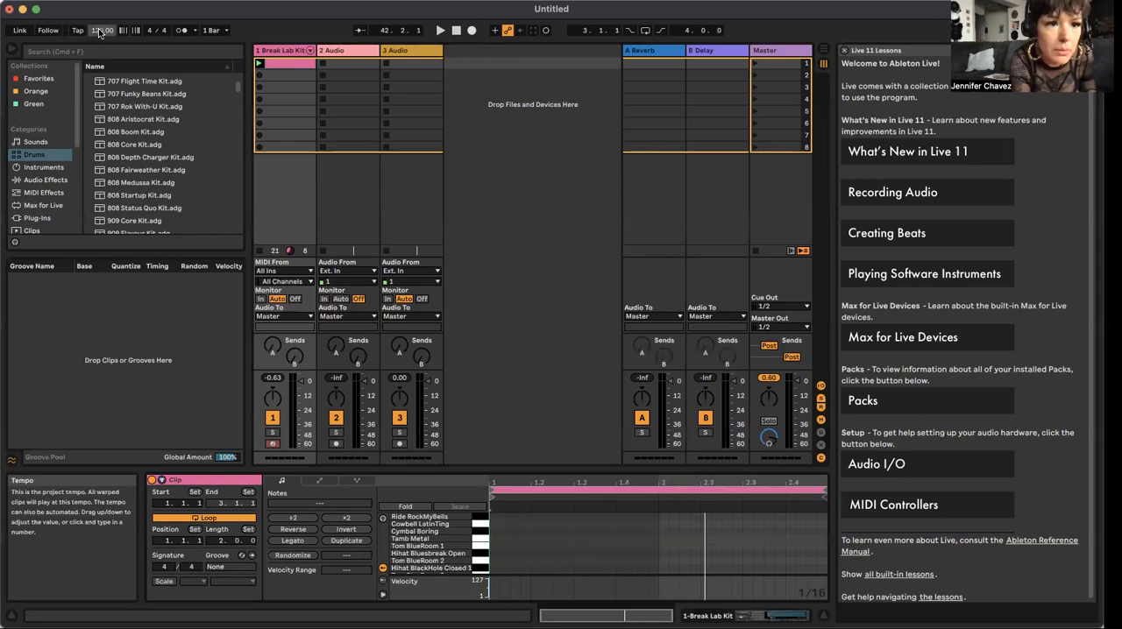
left_click(101, 31)
type("175")
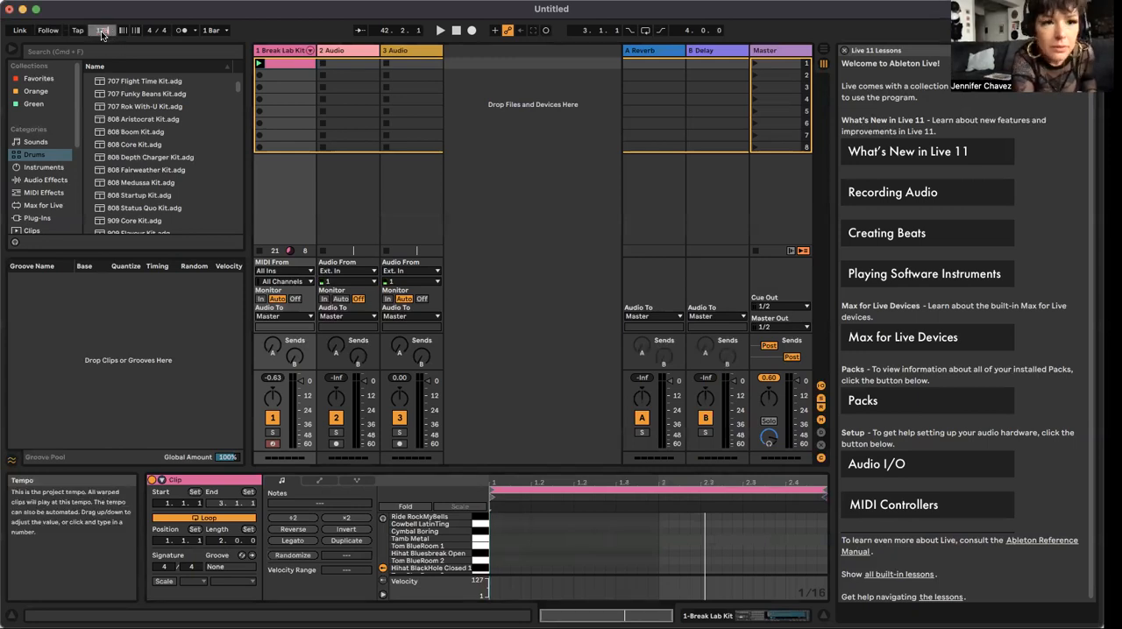
left_click(264, 88)
left_click(272, 64)
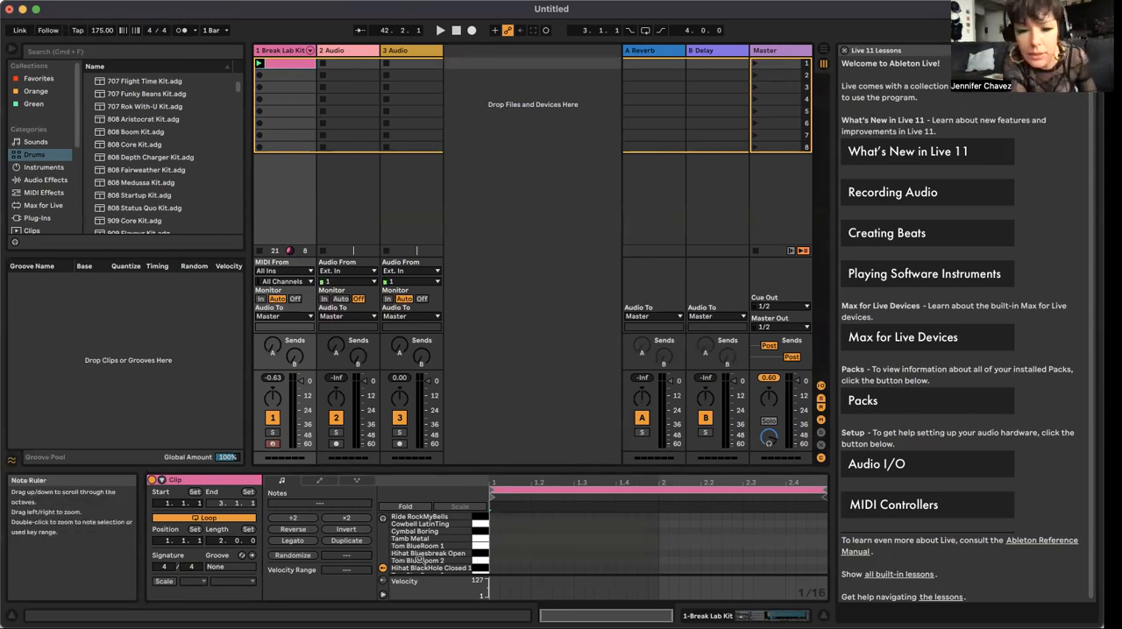
scroll(420, 558, "down", 3)
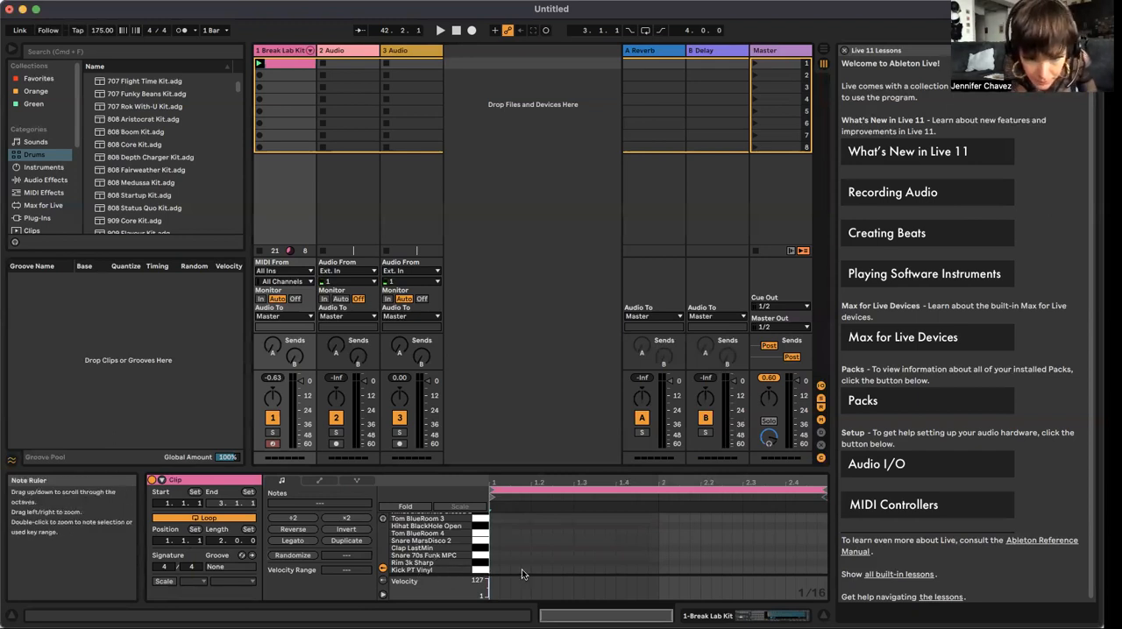
left_click(496, 574)
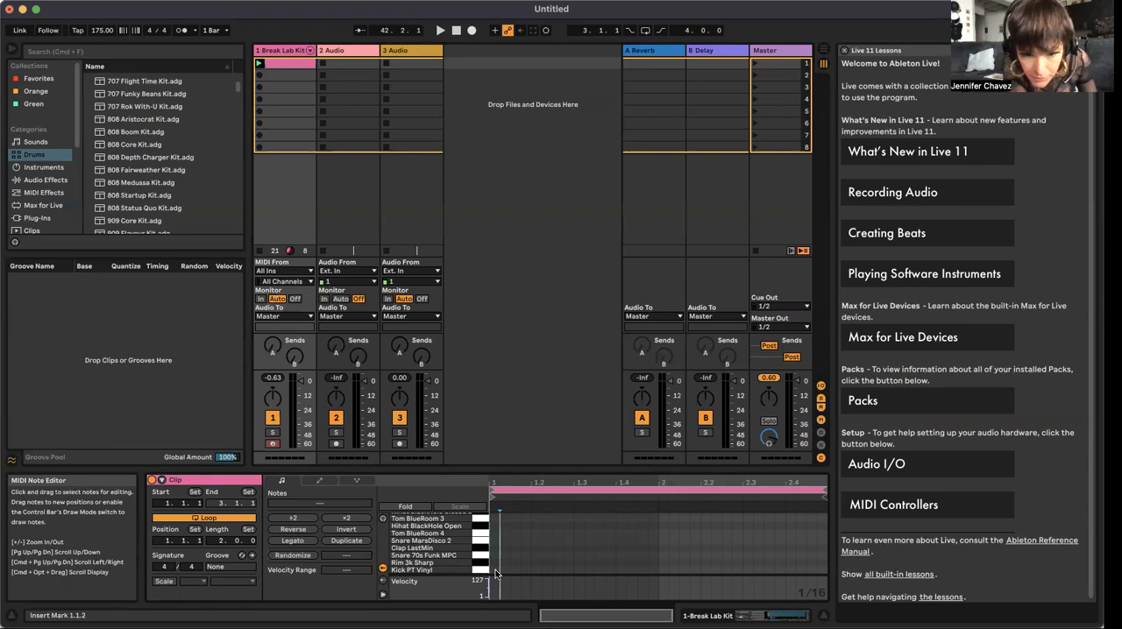
double_click(495, 571)
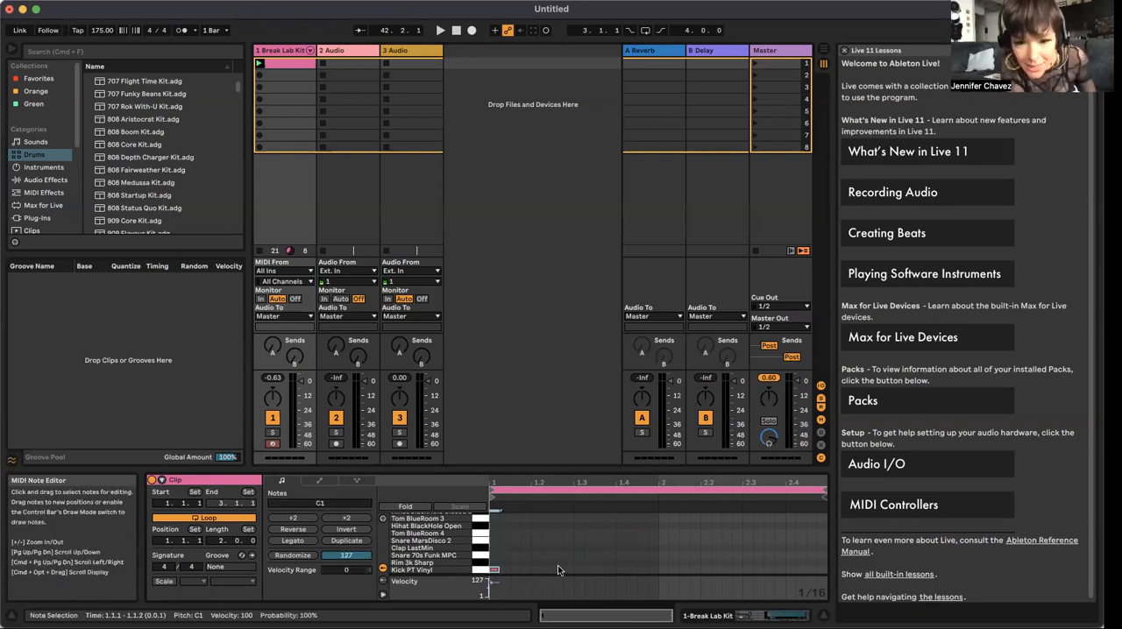
double_click(493, 568)
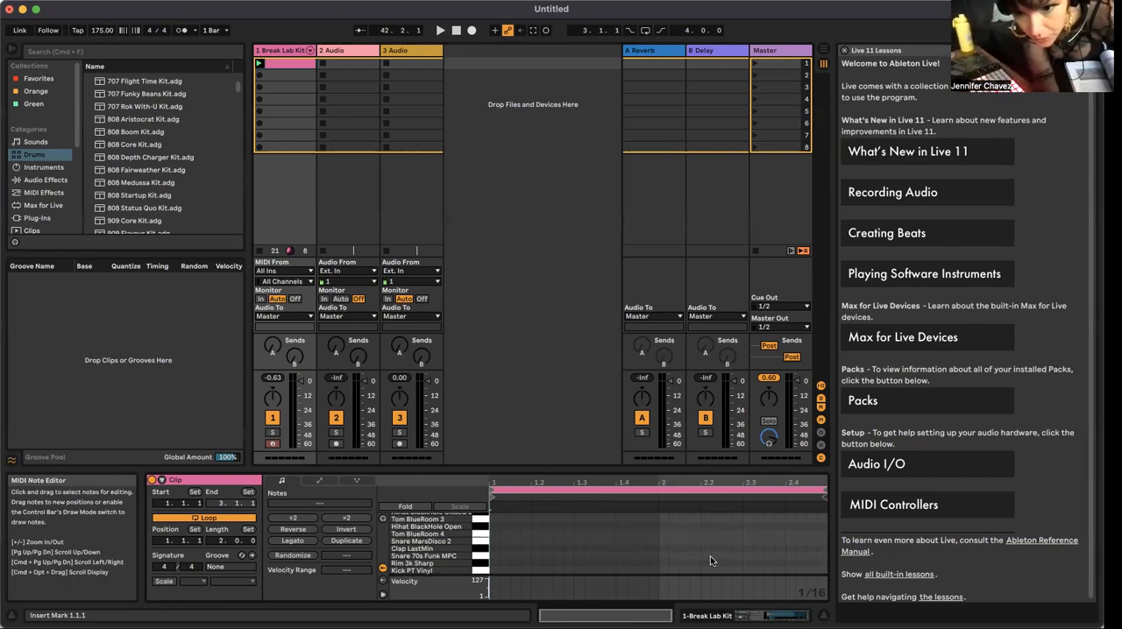
Step: Extend the clip's loop end to 4.1.1 for a three-bar loop
scroll(712, 558, "up", 1)
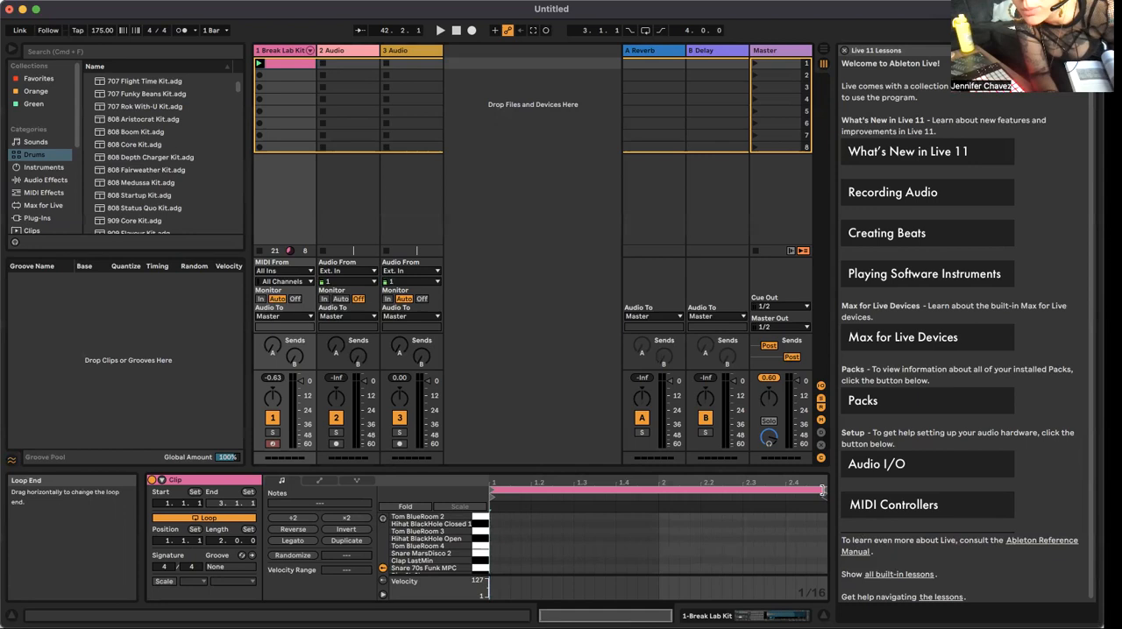
mouse_move(821, 491)
left_mouse_down()
mouse_move(849, 493)
mouse_move(789, 479)
mouse_move(695, 485)
left_mouse_up()
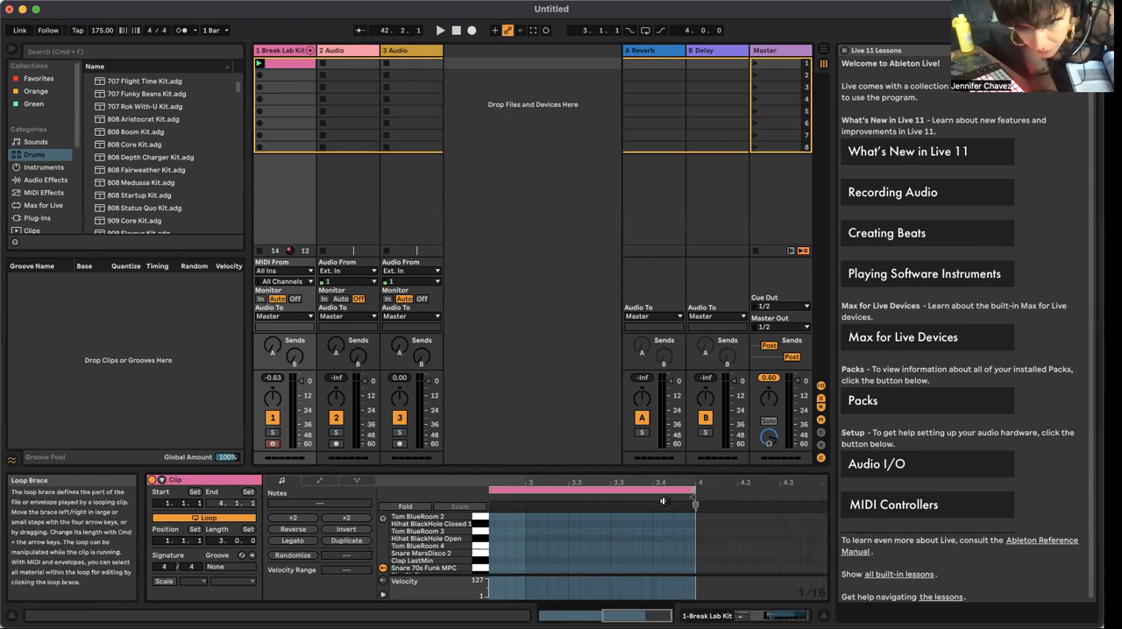
scroll(657, 505, "down", 3)
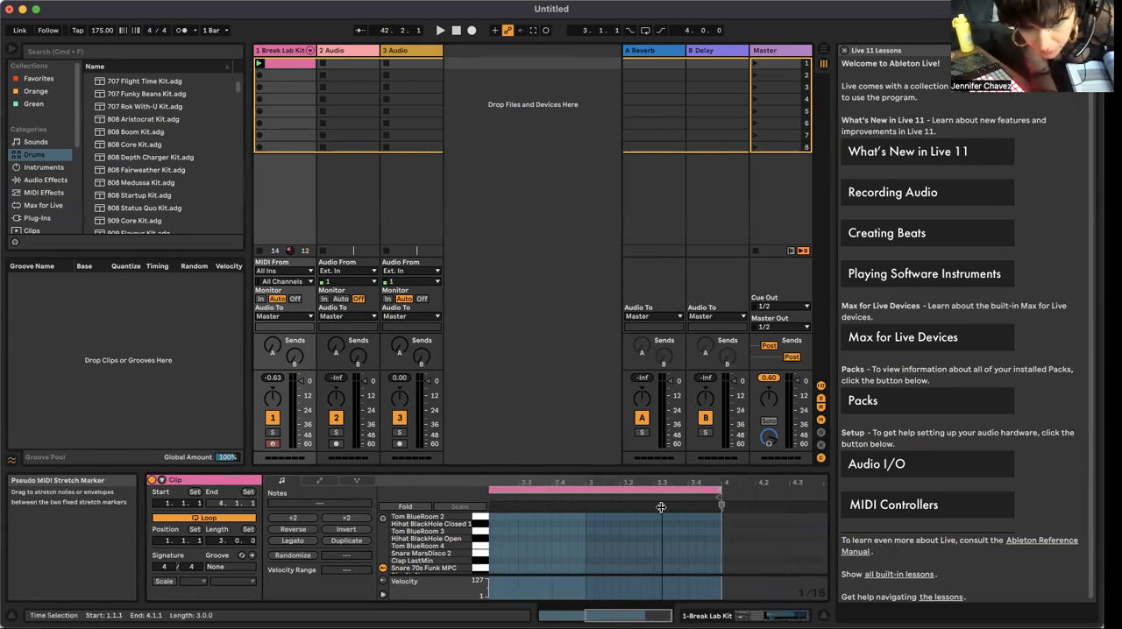
scroll(658, 505, "left", 5)
scroll(661, 507, "right", 2)
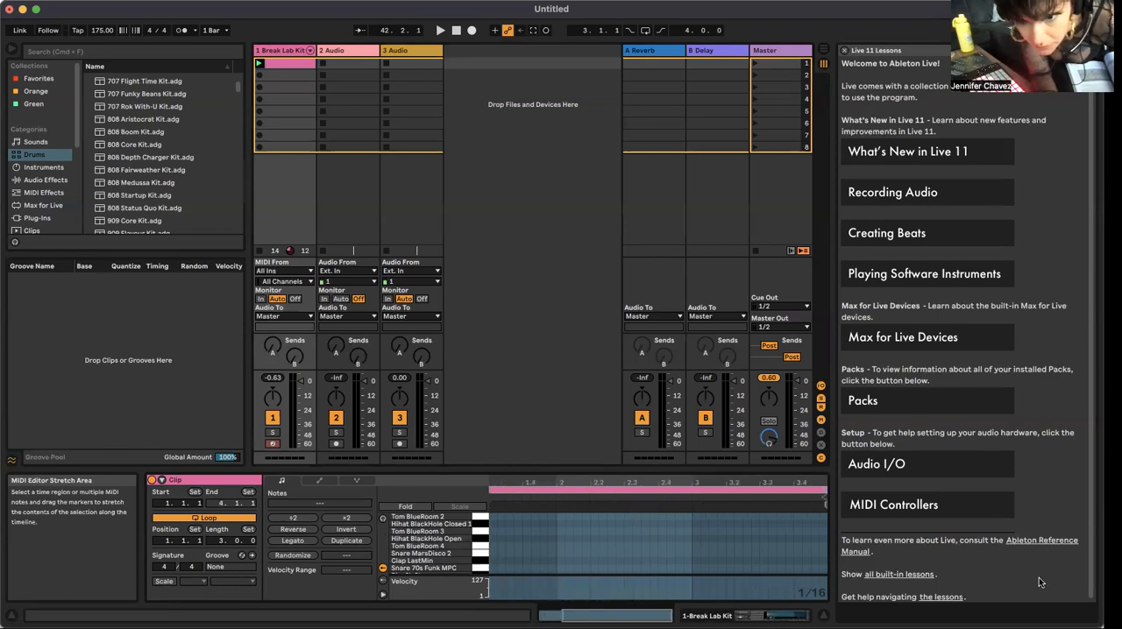
scroll(613, 539, "down", 2)
scroll(613, 539, "left", 3)
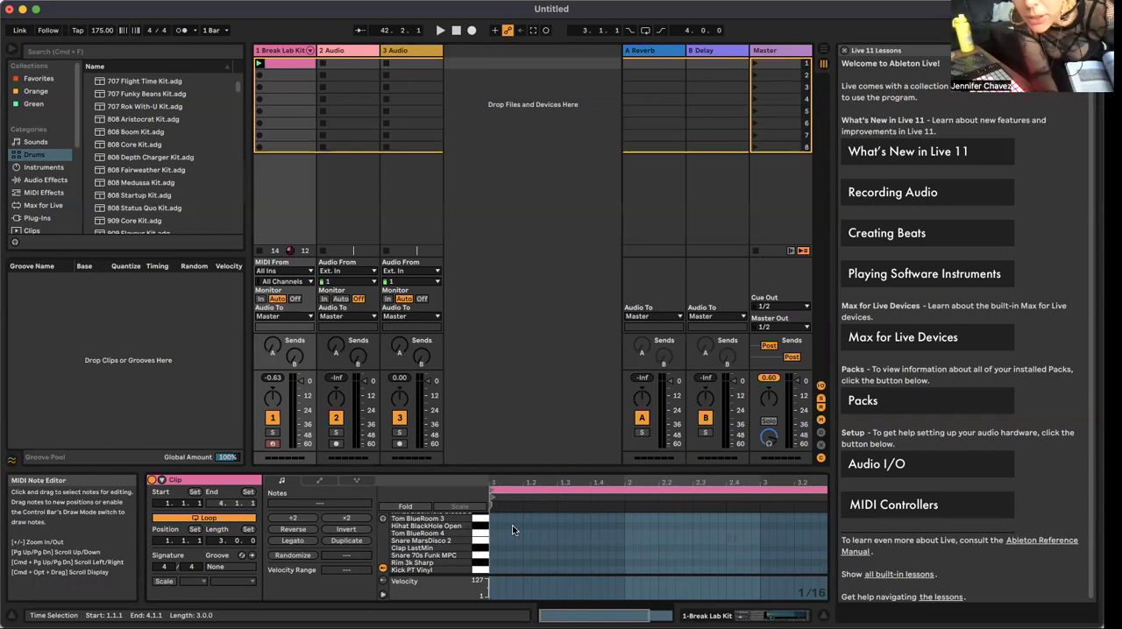
Step: Shorten the clip's loop to two bars ending at 3.1.1 and lower the velocity of the second Kick PT Vinyl note
scroll(512, 525, "right", 1)
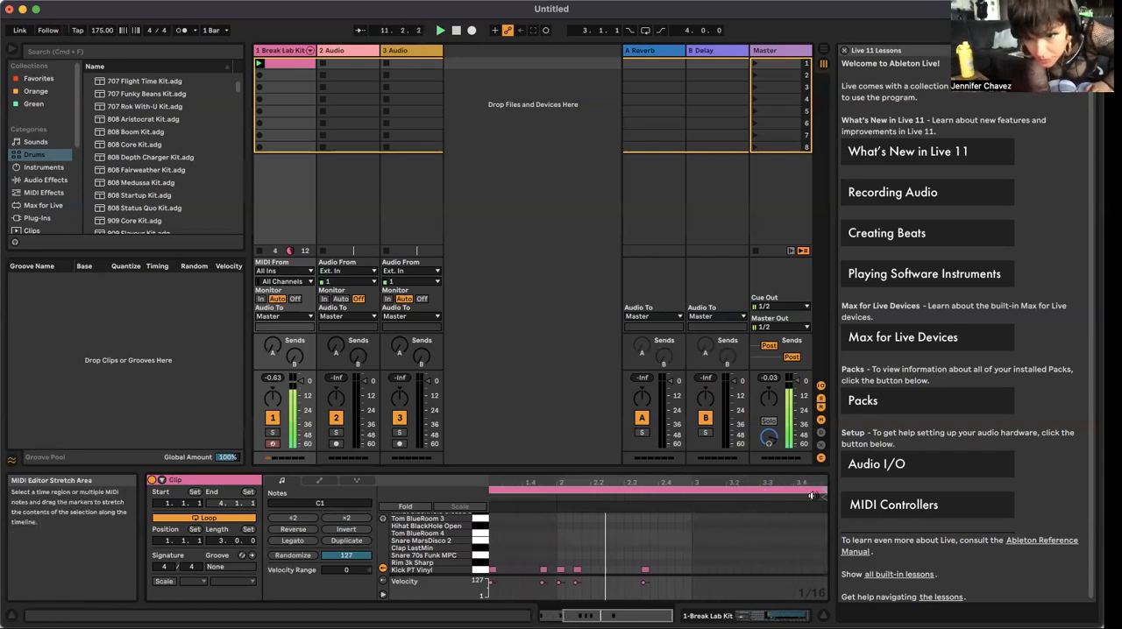
left_click_drag(821, 494, 691, 498)
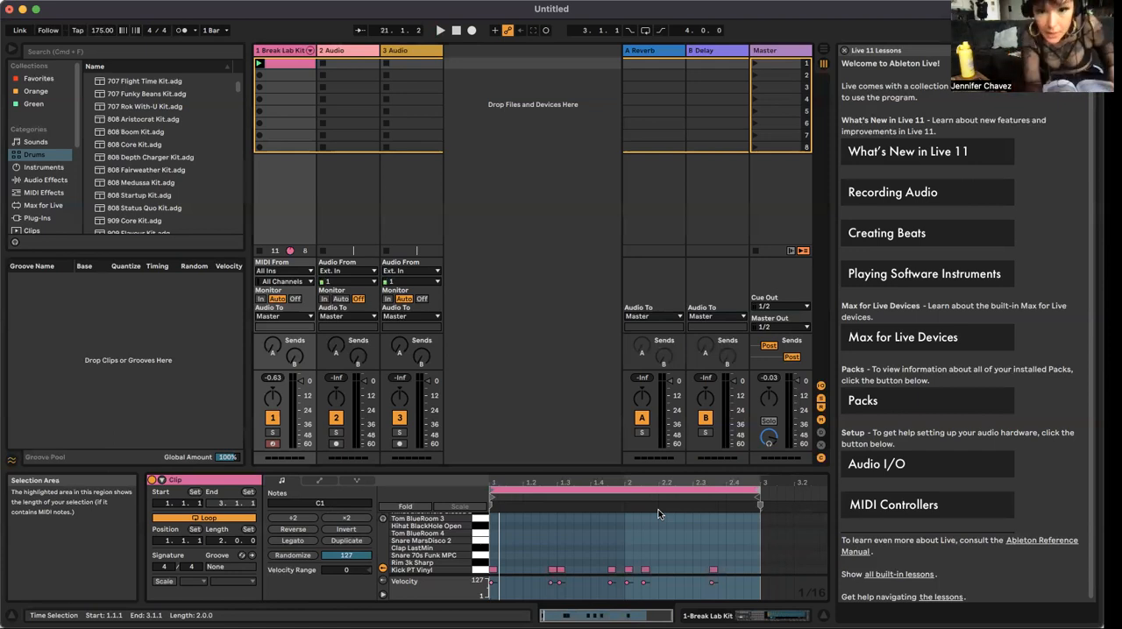
left_click(552, 585)
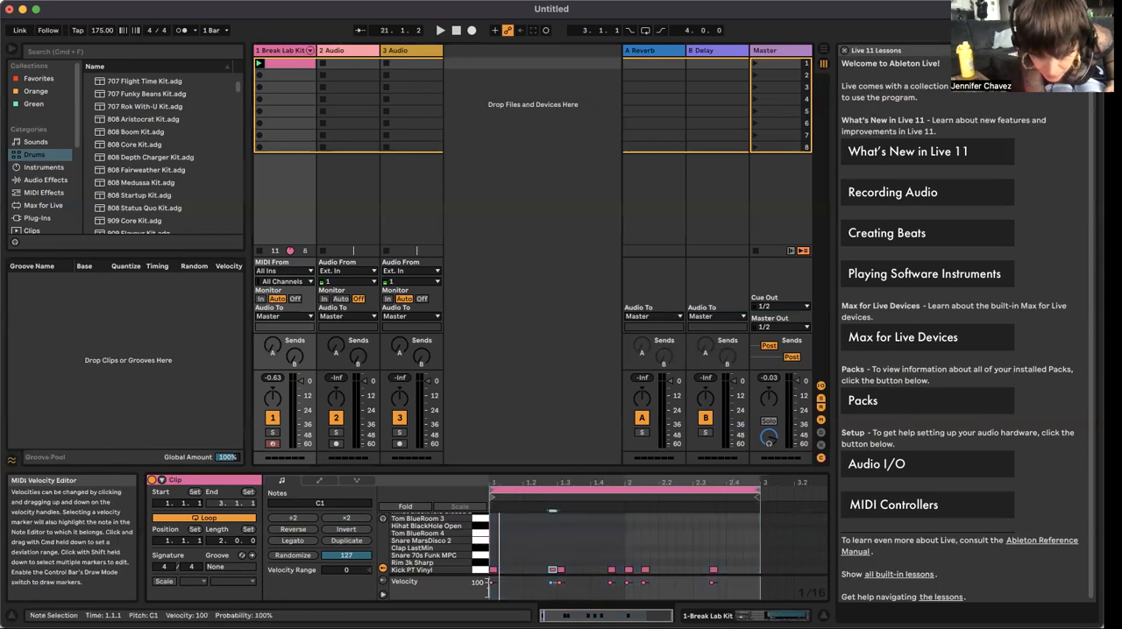
left_click_drag(489, 585, 488, 592)
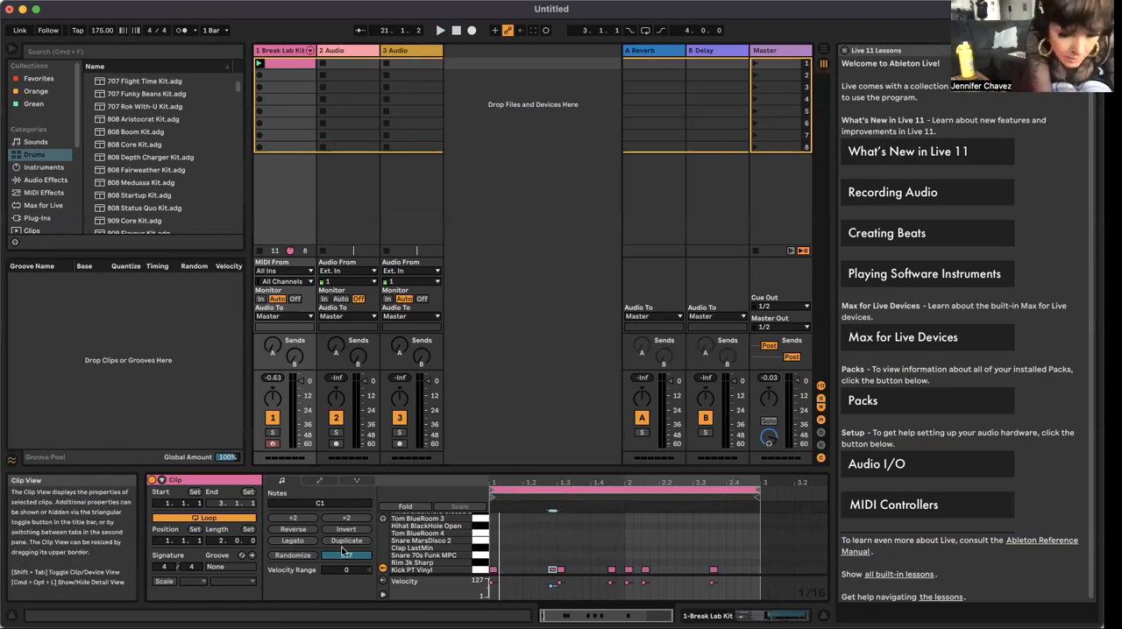
Step: Select the Snare 70s Funk MPC and Snare MarsDisco 2 pads in turn in the drum rack, playing the clip in between
key("shift+Tab")
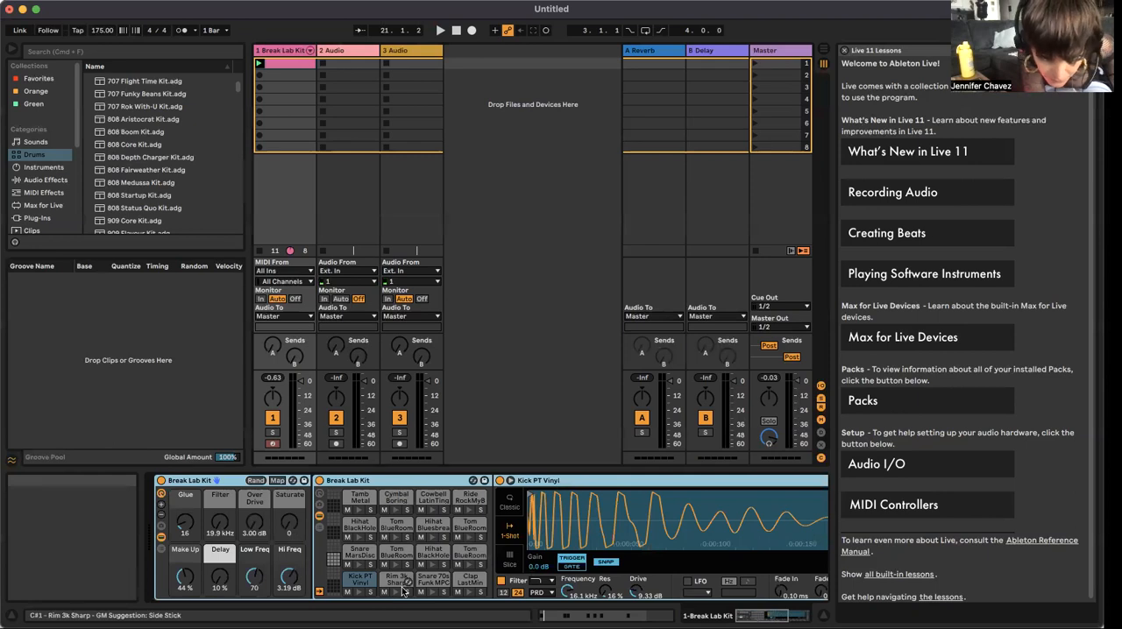
left_click(428, 589)
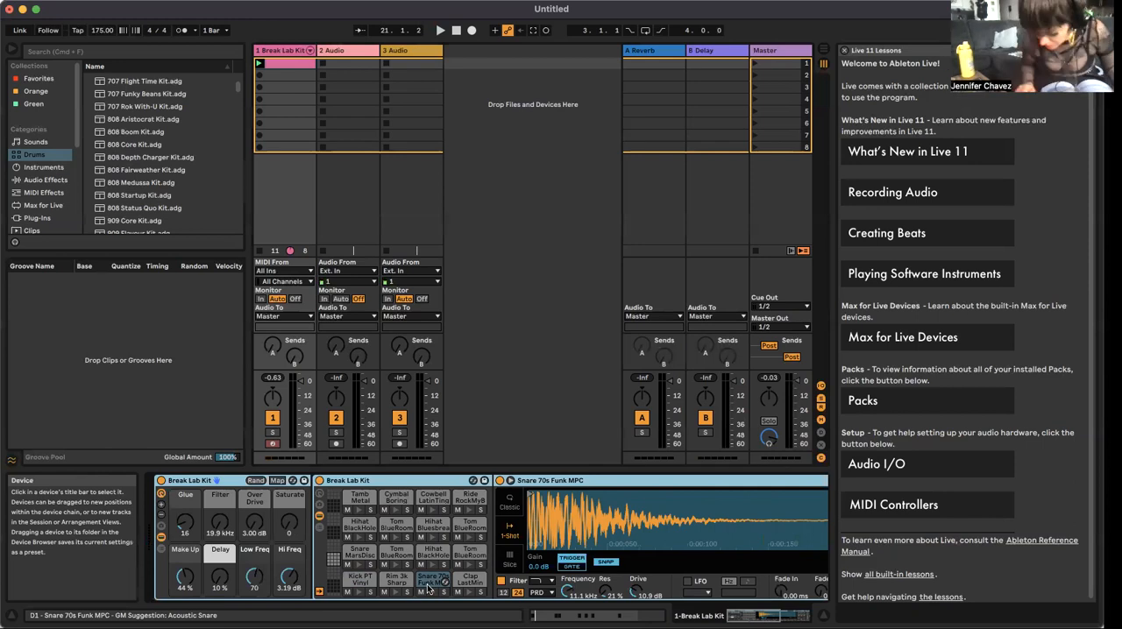
left_click(429, 583)
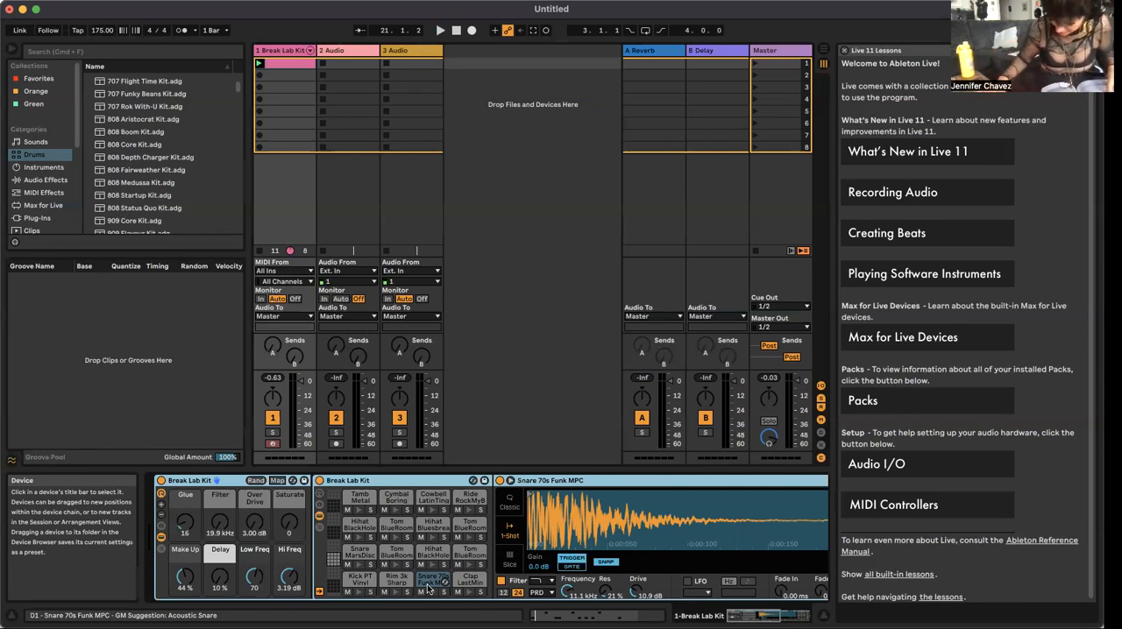
key("space")
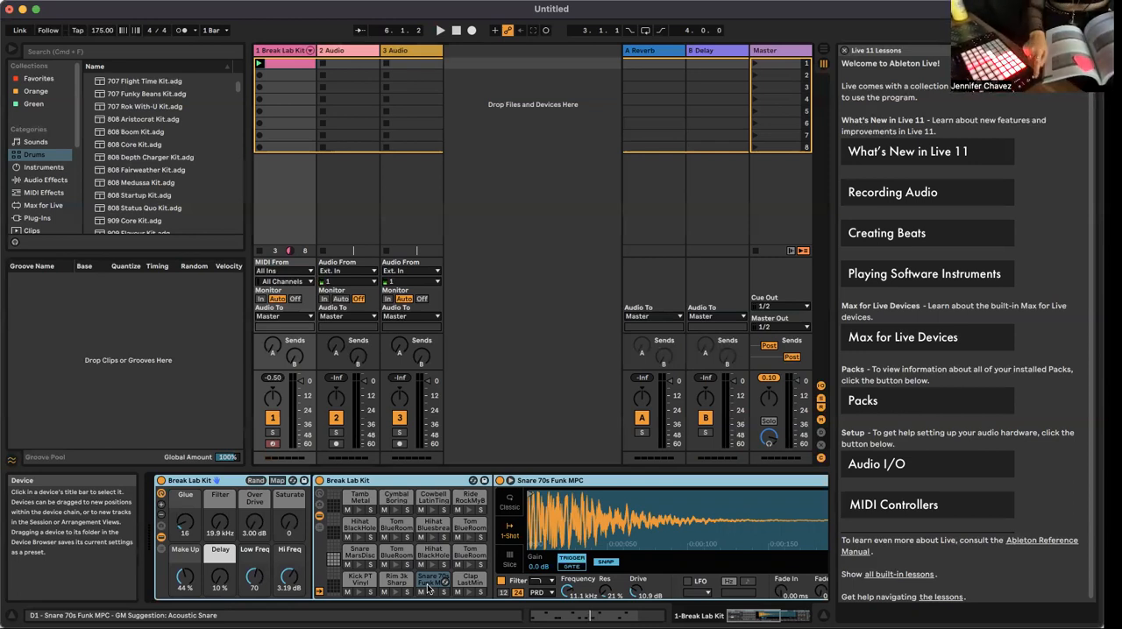
key("space")
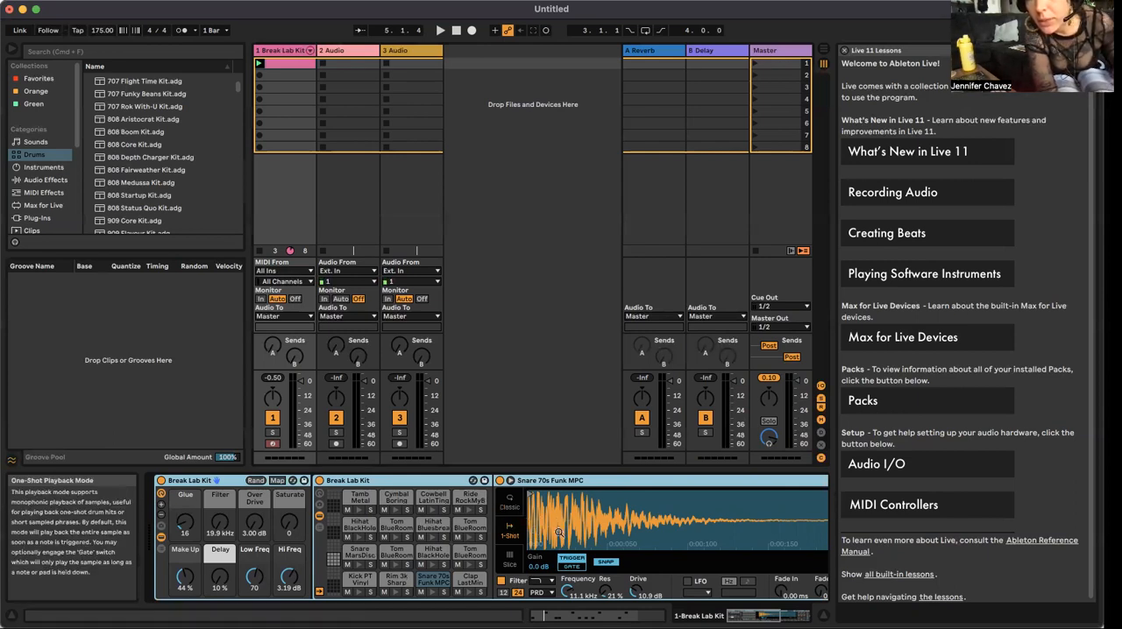
left_click(355, 554)
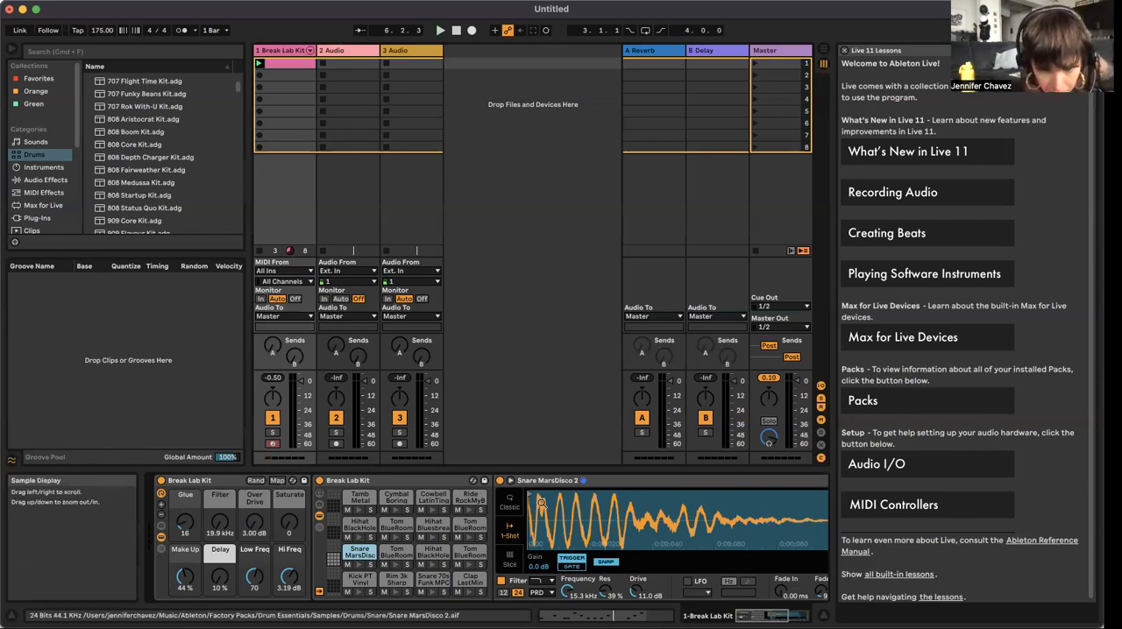
Step: Audition the Hihat Bluesbreak Open and Hihat BlackHole Open pads in the Break Lab Kit drum rack
left_click(430, 536)
left_click(431, 536)
left_click(431, 535)
left_click(431, 565)
left_click(432, 566)
left_click(431, 566)
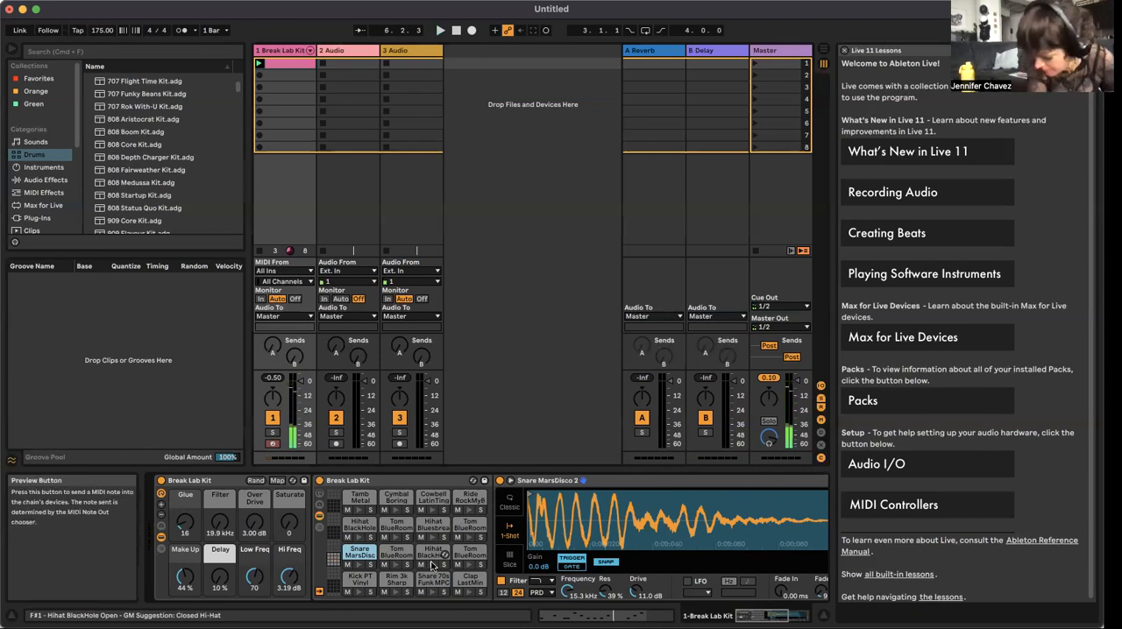
left_click(431, 566)
left_click(431, 565)
left_click(431, 566)
left_click(431, 565)
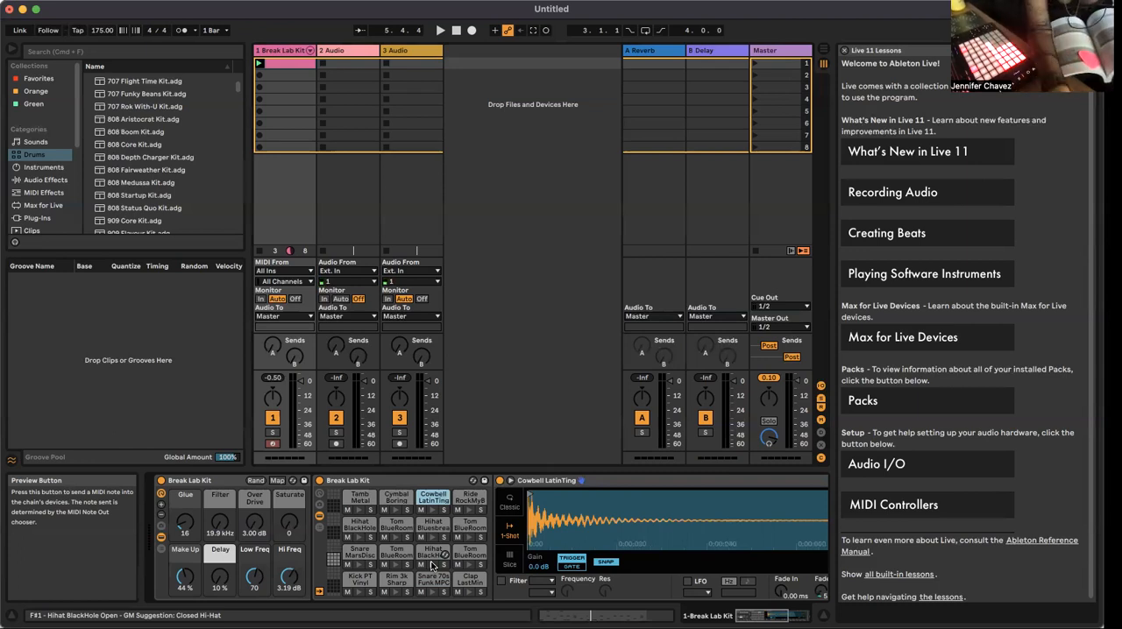
Step: Create and launch a new MIDI clip in the Break Lab Kit track's second slot and extend its loop end to 3.1.1
key("shift+Tab")
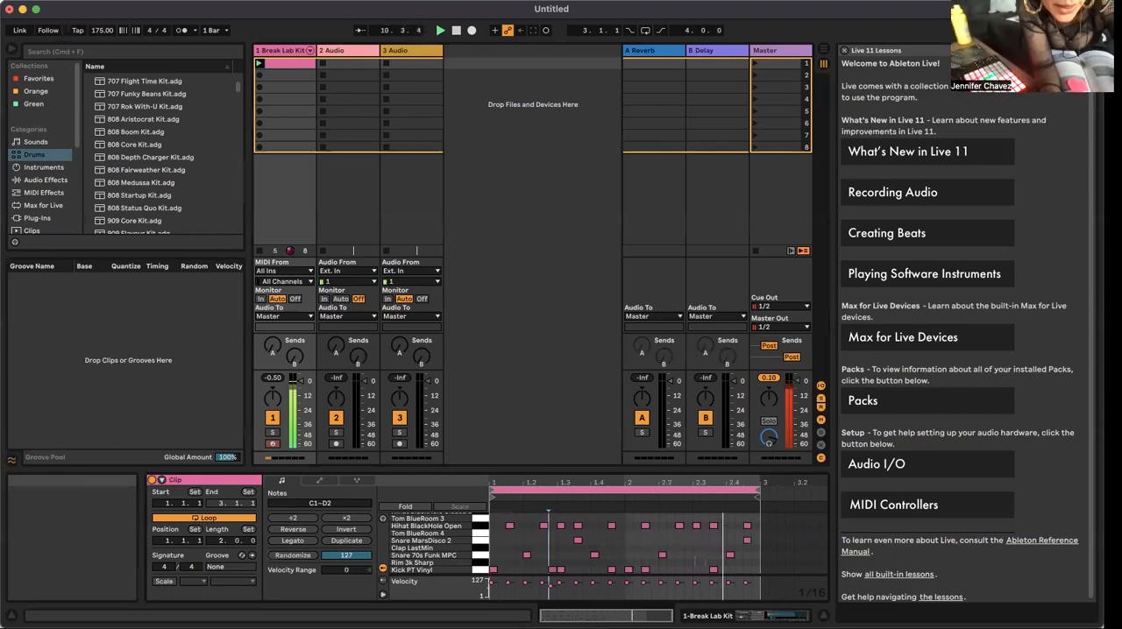
double_click(281, 71)
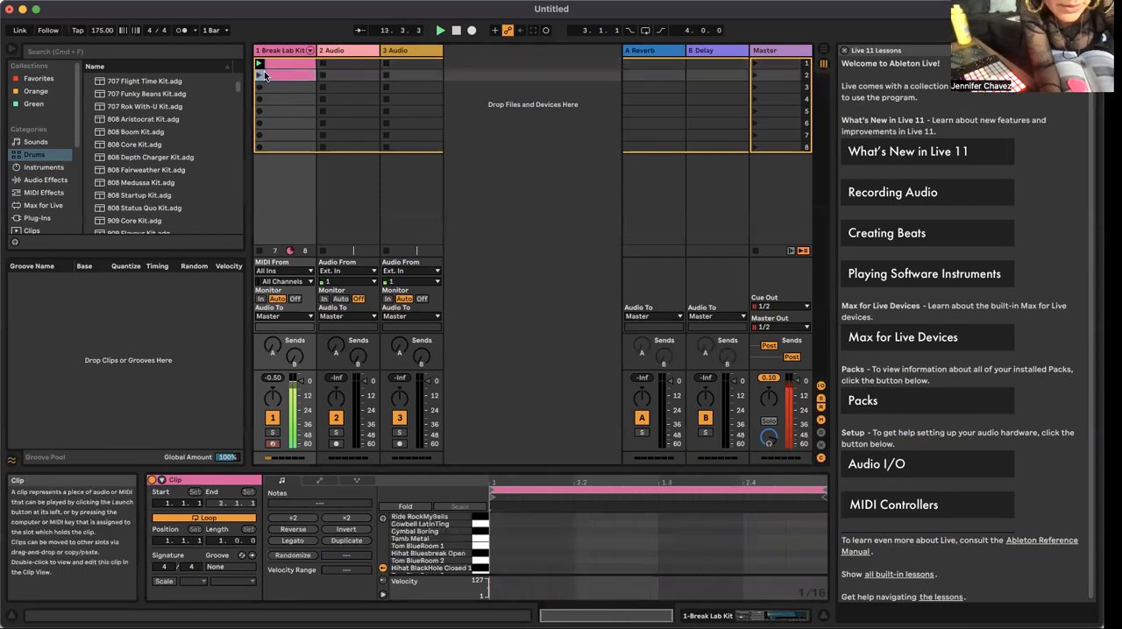
left_click(260, 74)
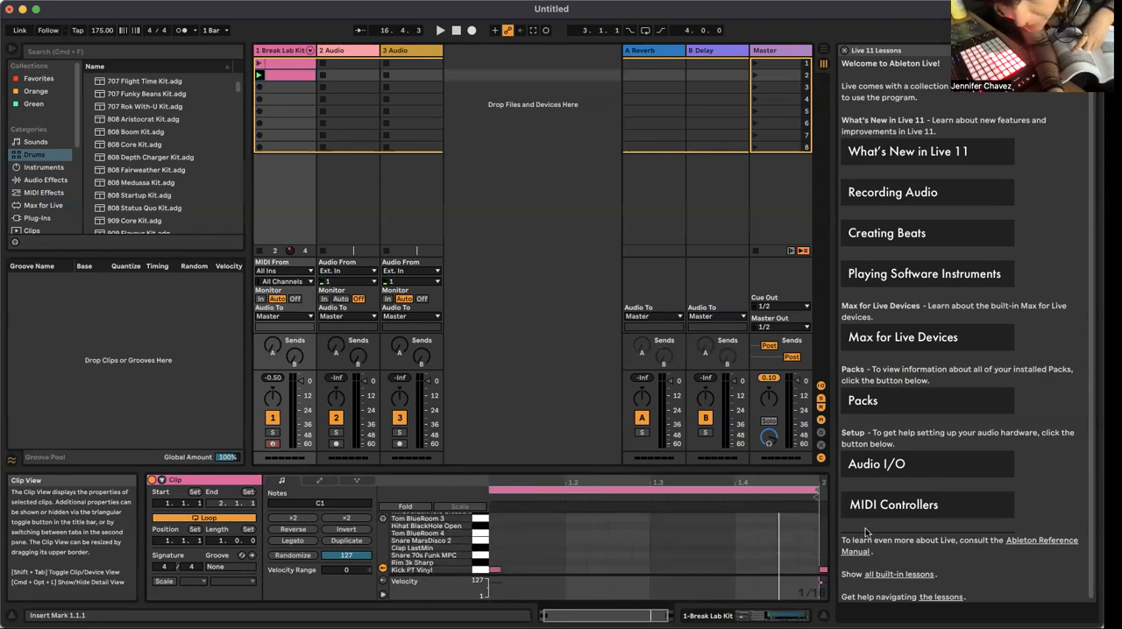
mouse_move(817, 490)
left_mouse_down()
mouse_move(829, 491)
mouse_move(779, 485)
mouse_move(834, 496)
mouse_move(641, 496)
mouse_move(712, 500)
left_mouse_up()
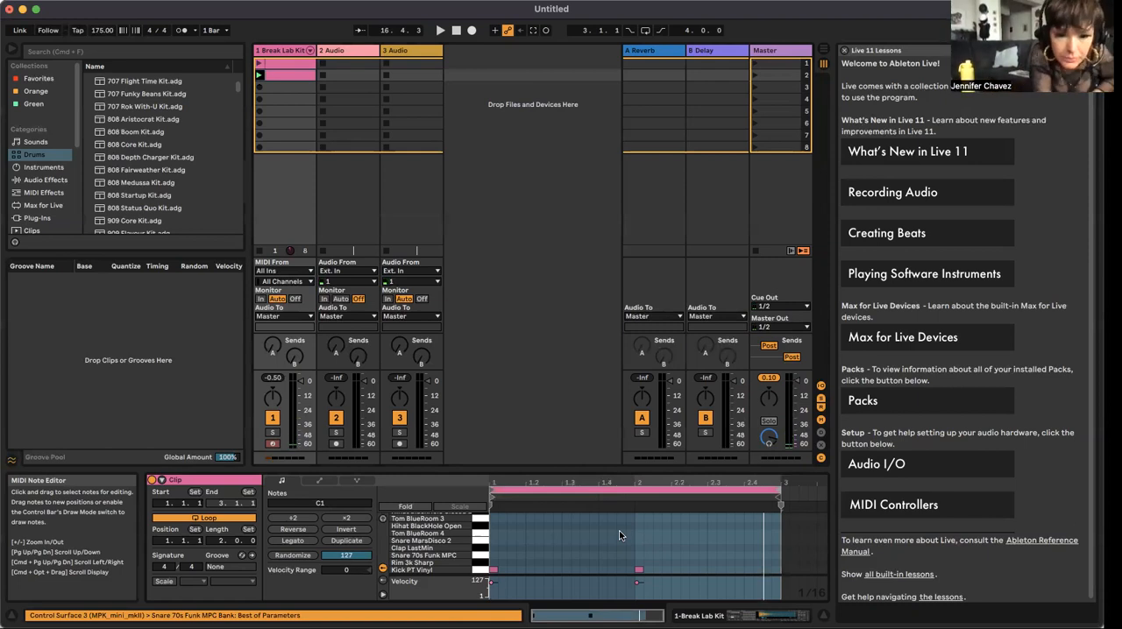
left_click(560, 578)
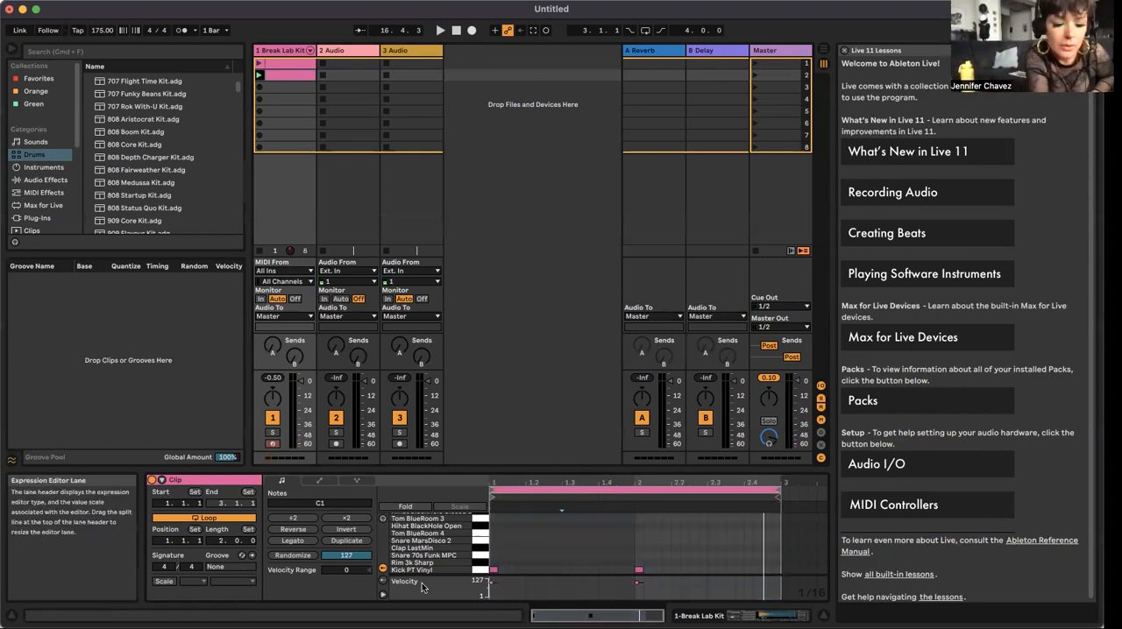
Step: Audition the Snare 70s Funk MPC and Snare MarsDisco 2 pads in the drum rack
key("shift+Tab")
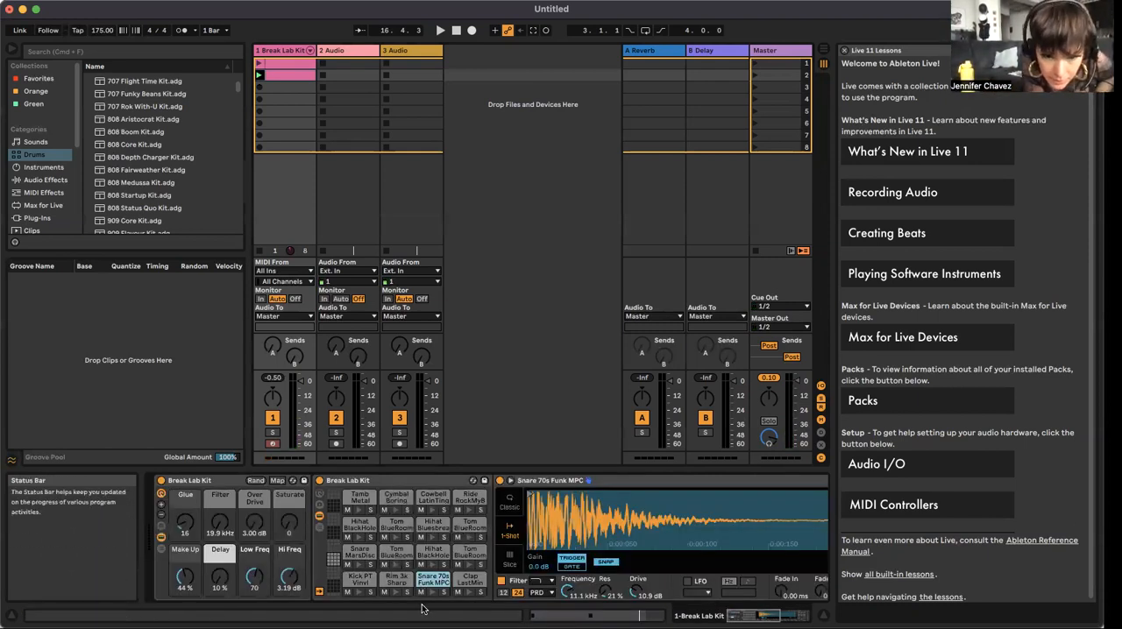
left_click(431, 595)
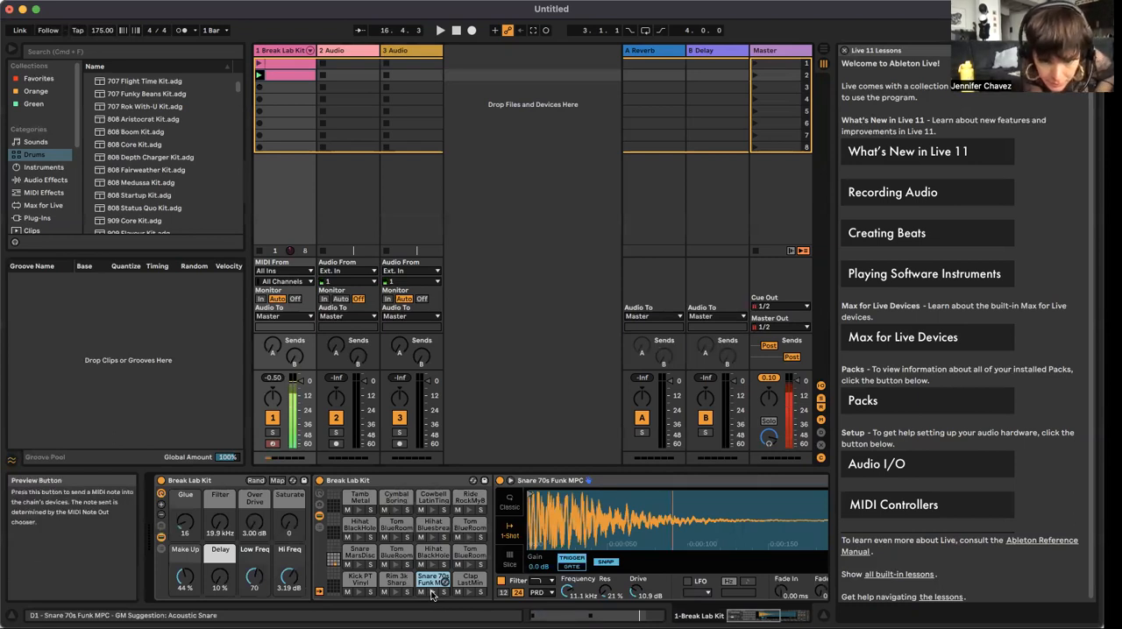
left_click(357, 566)
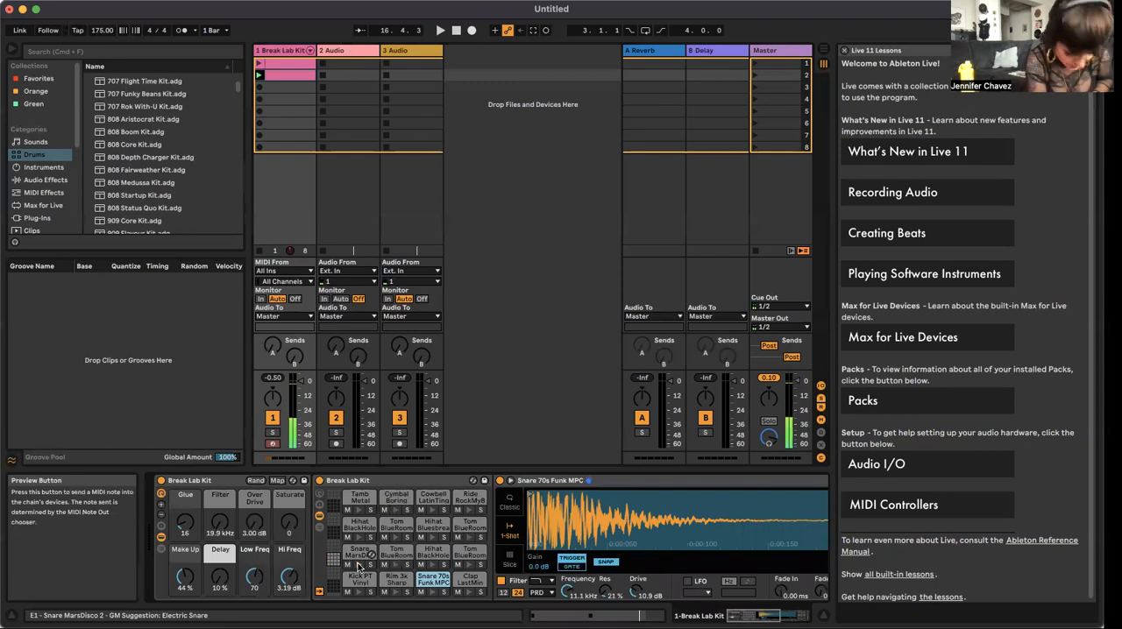
Step: Compare the Snare 70s Funk MPC pad with the Snare MarsDisco 2 pad by sounding both repeatedly
left_click(435, 595)
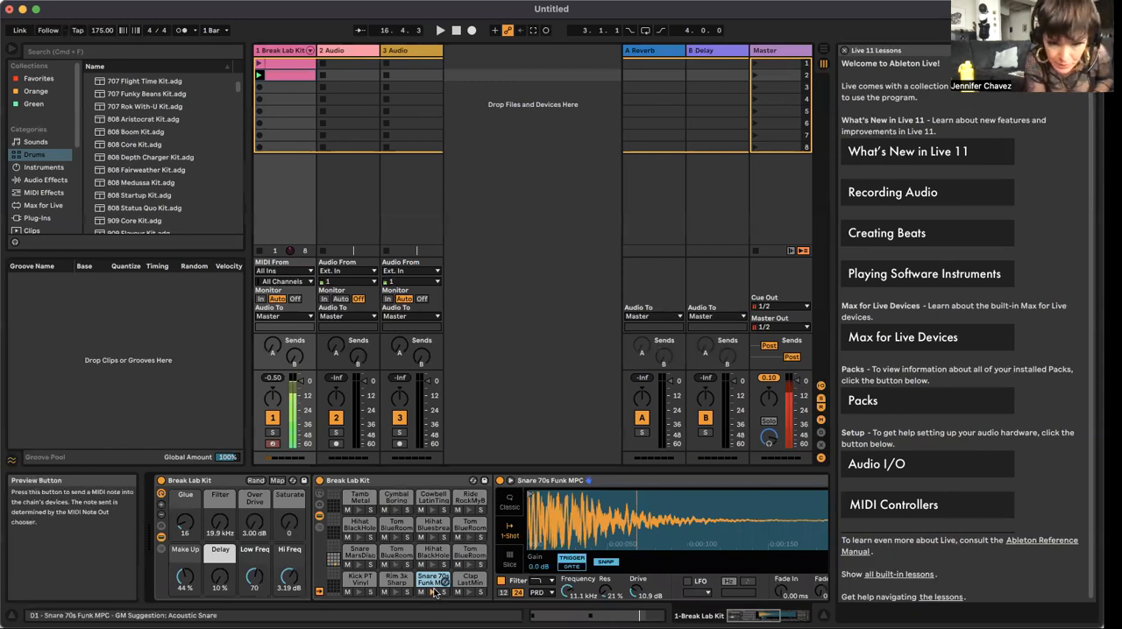
left_click(434, 592)
left_click(434, 592)
left_click(434, 592)
left_click(434, 593)
left_click(434, 592)
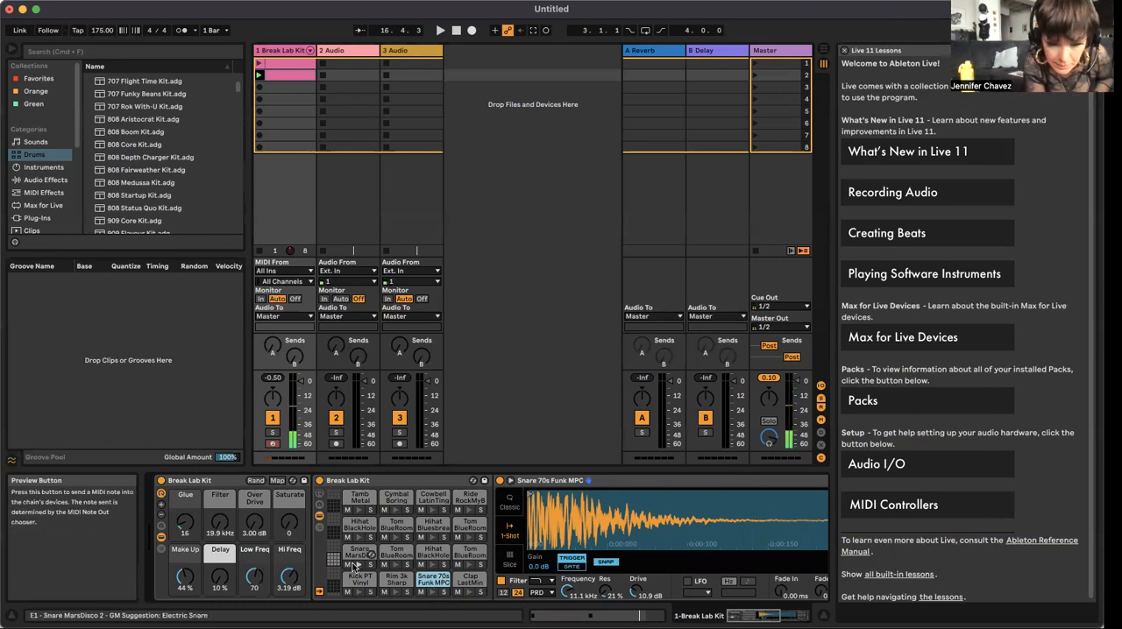
left_click(355, 566)
left_click(432, 592)
left_click(432, 592)
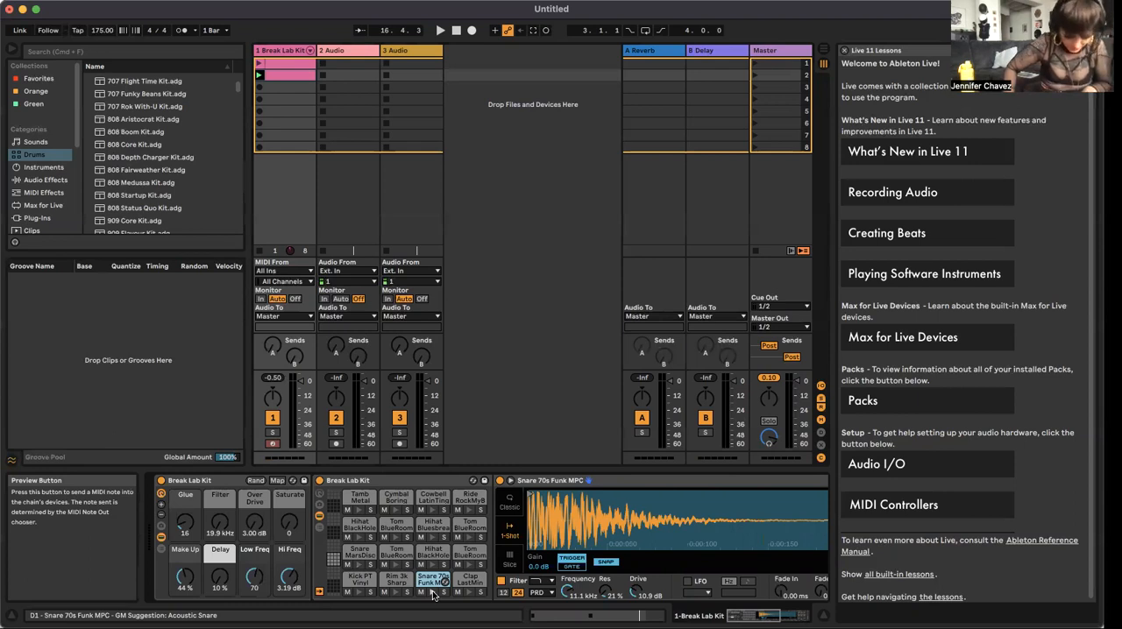
Step: Audition the Snare 70s Funk MPC pad again, and play the second clip to hear its pattern
left_click(432, 593)
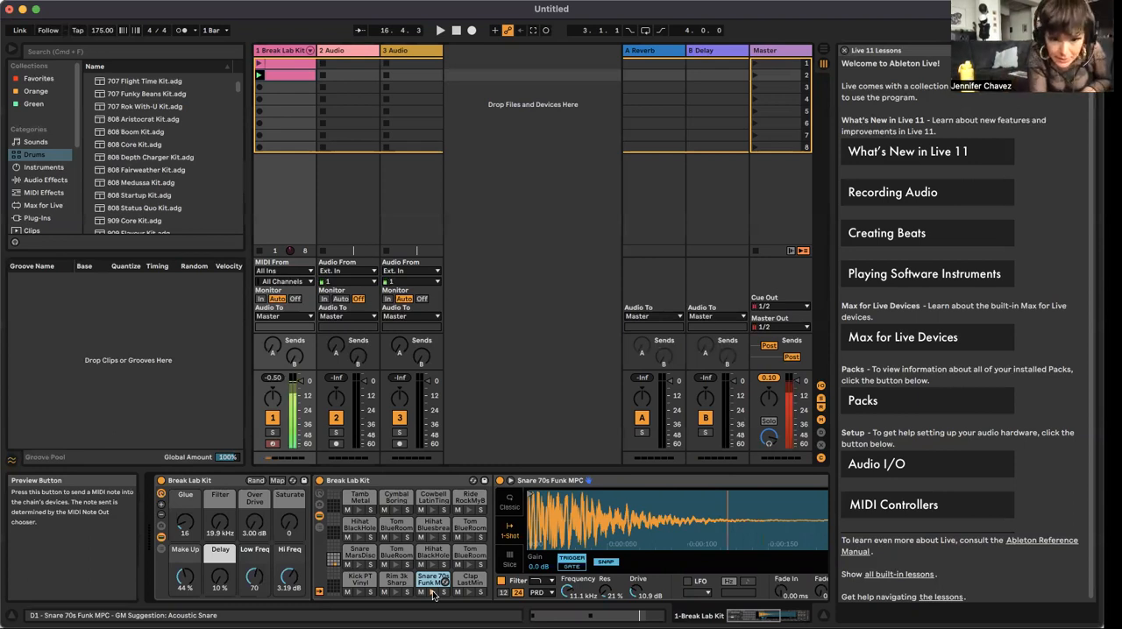
left_click(433, 593)
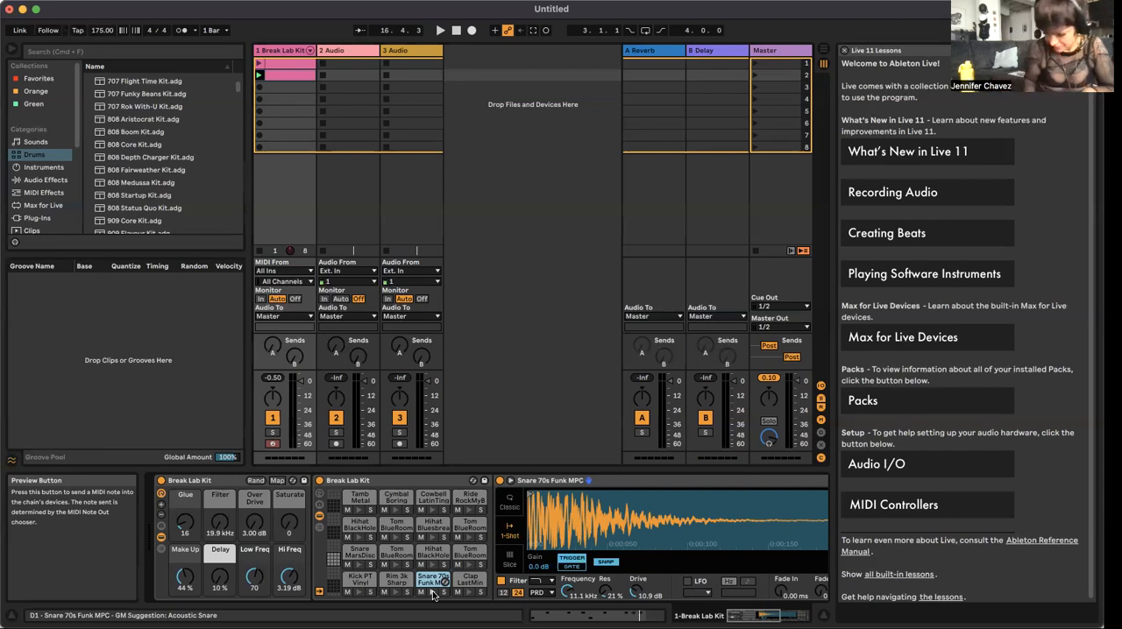
key("space")
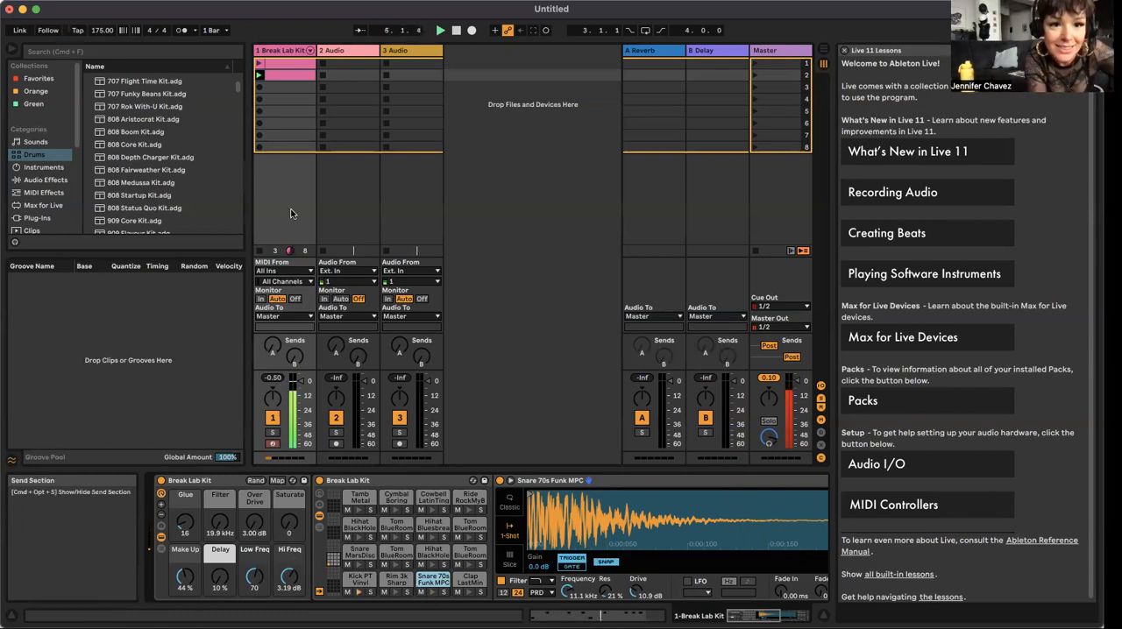
left_click(456, 30)
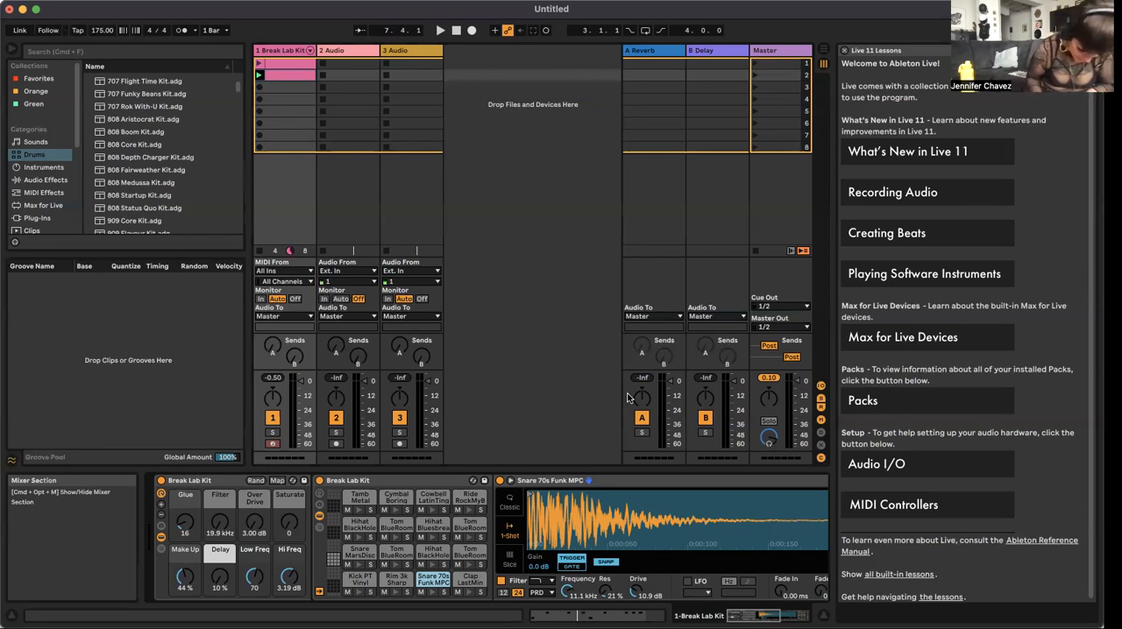
Step: Audition the Hihat Bluesbreak Open and Hihat BlackHole Open pads, and check the second clip's playback
left_click(432, 537)
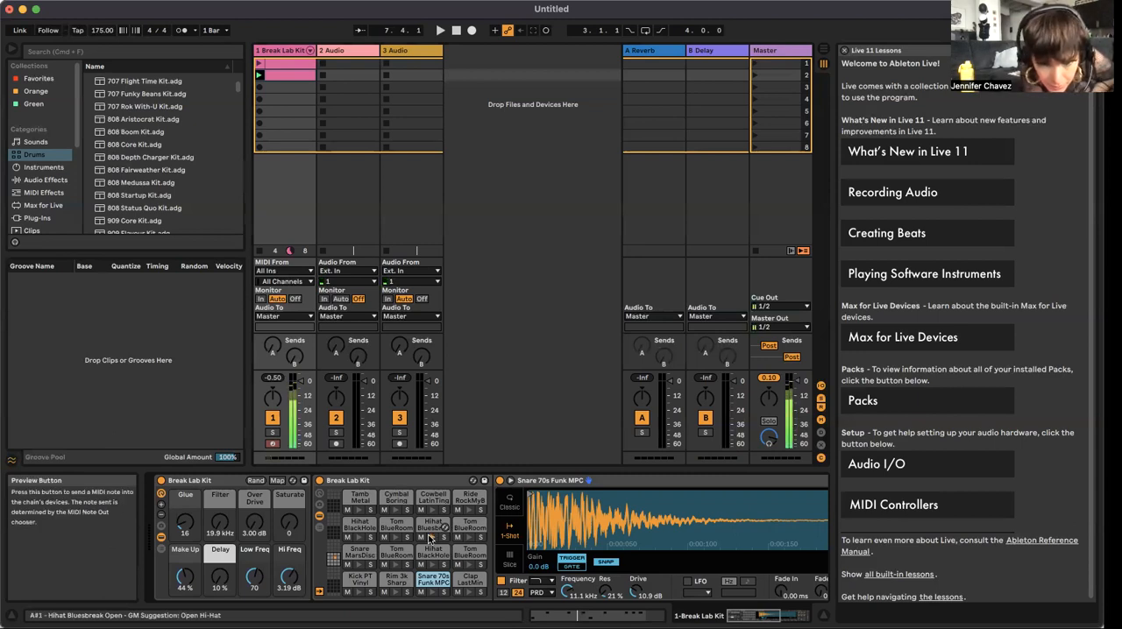
left_click(430, 566)
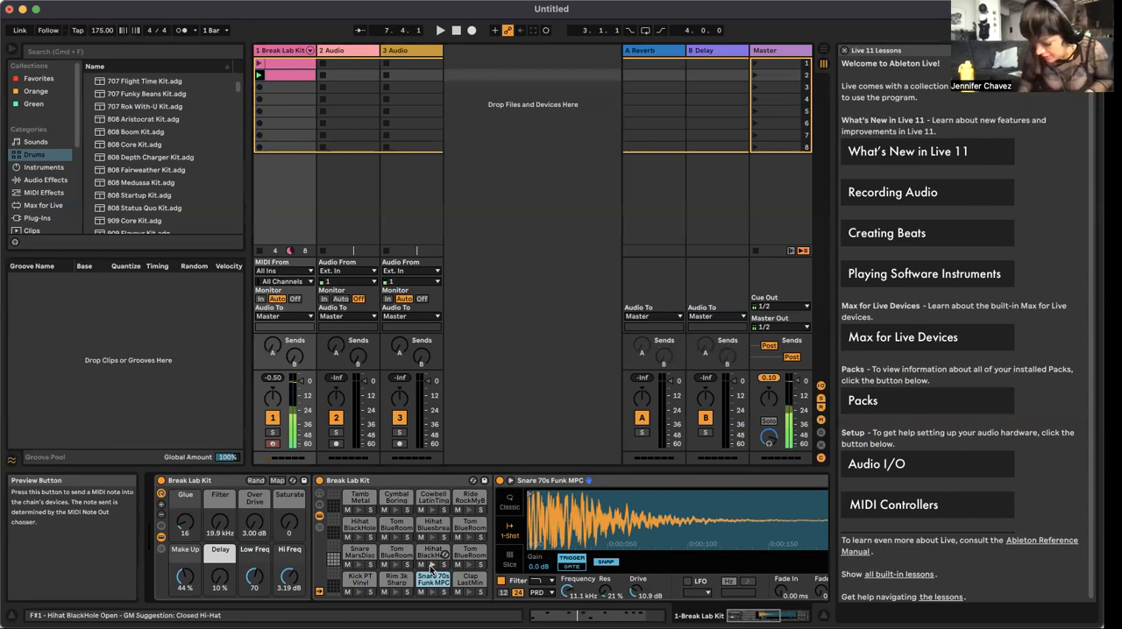
left_click(431, 566)
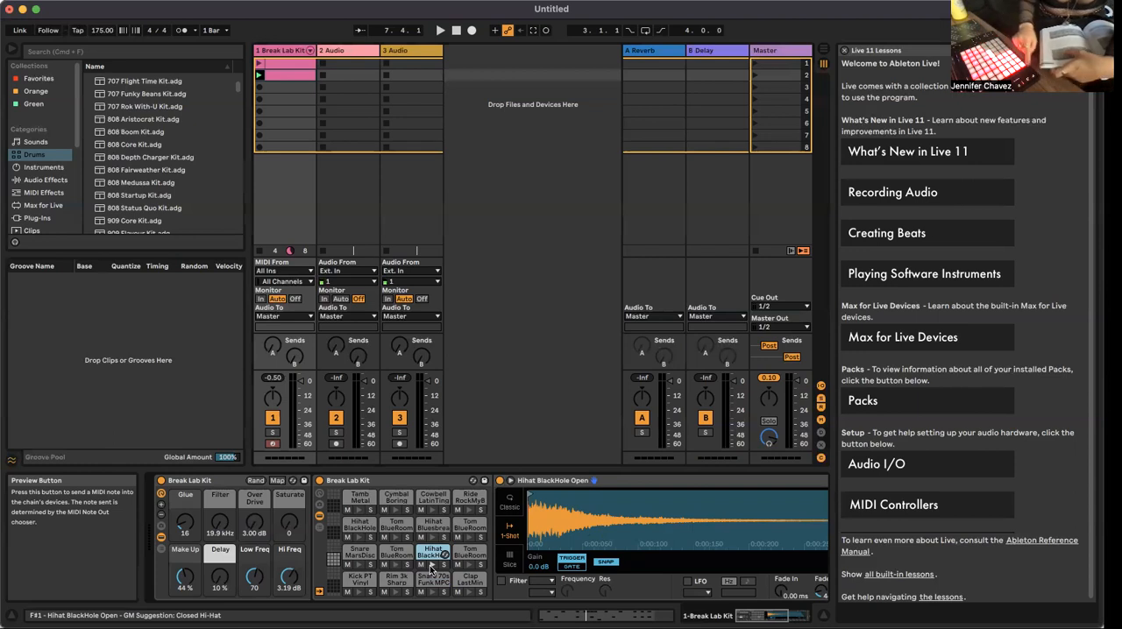
key("space")
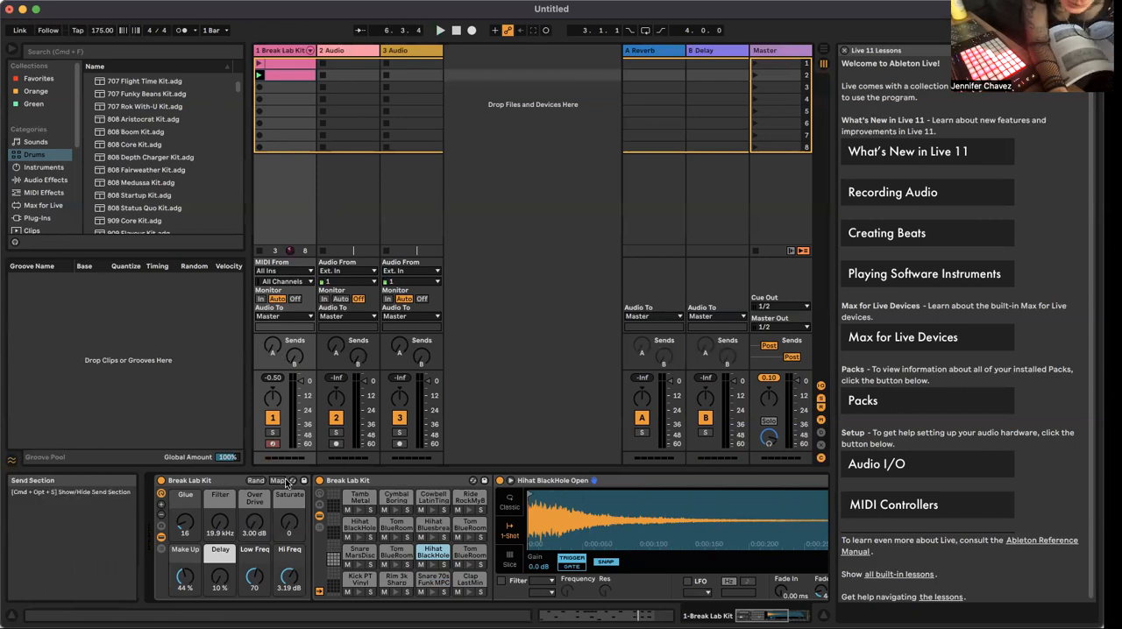
Step: Audition the Tamb Metal pad, and launch the Break Lab Kit track's first and second clips in turn to compare them
left_click(356, 510)
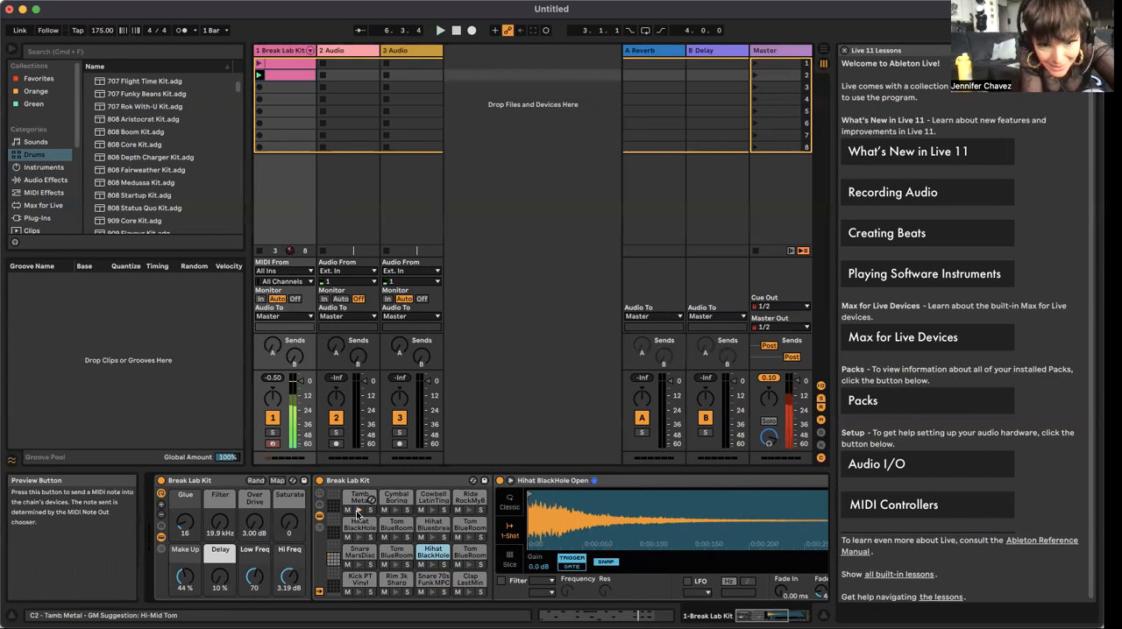
left_click(357, 512)
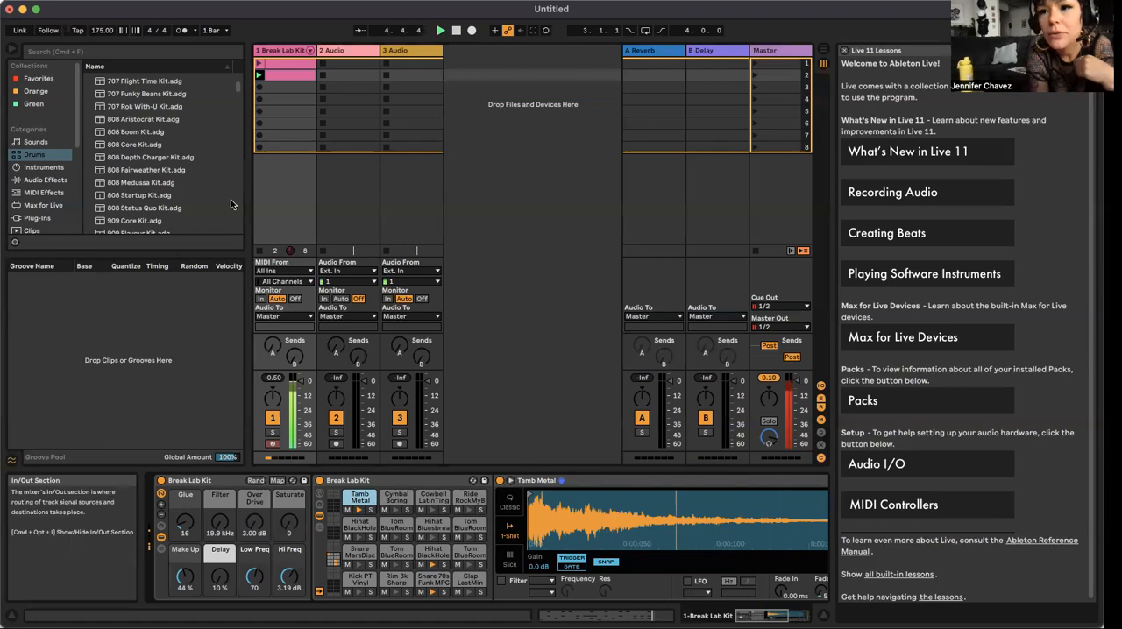
left_click(258, 63)
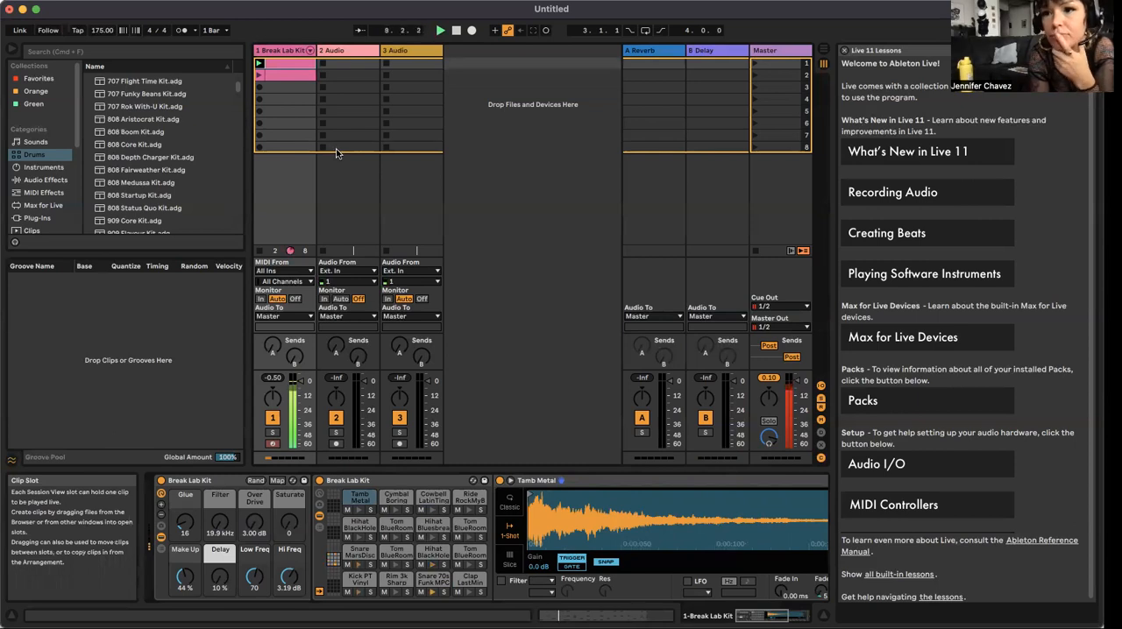
left_click(258, 76)
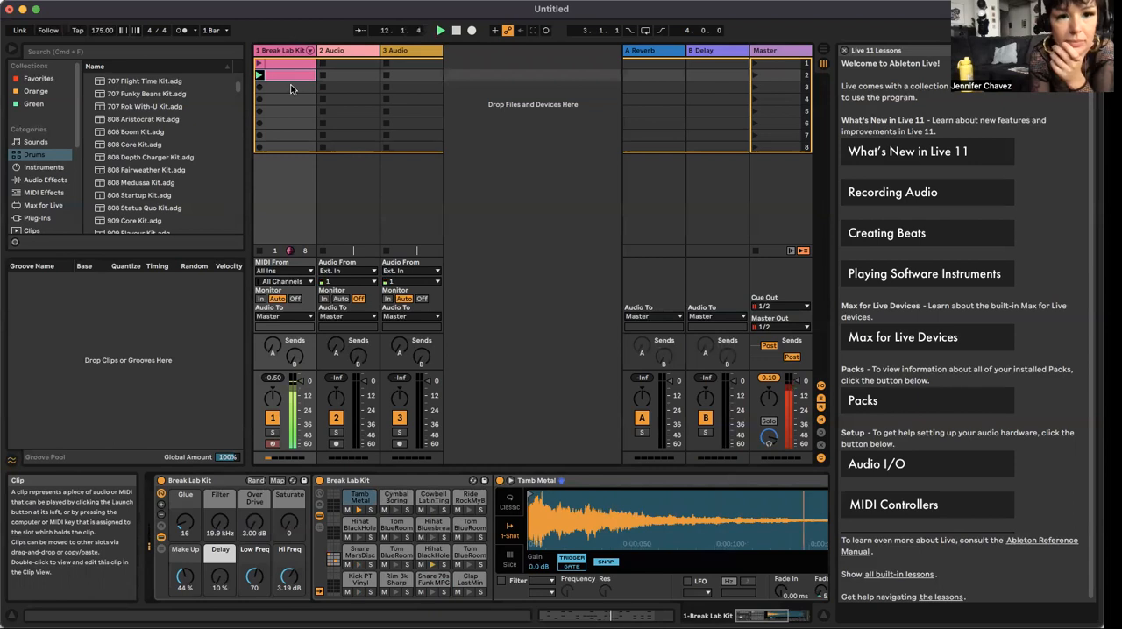
Step: Create and launch a new MIDI clip in the Break Lab Kit track's third slot and extend its loop end to 3.1.1
right_click(285, 83)
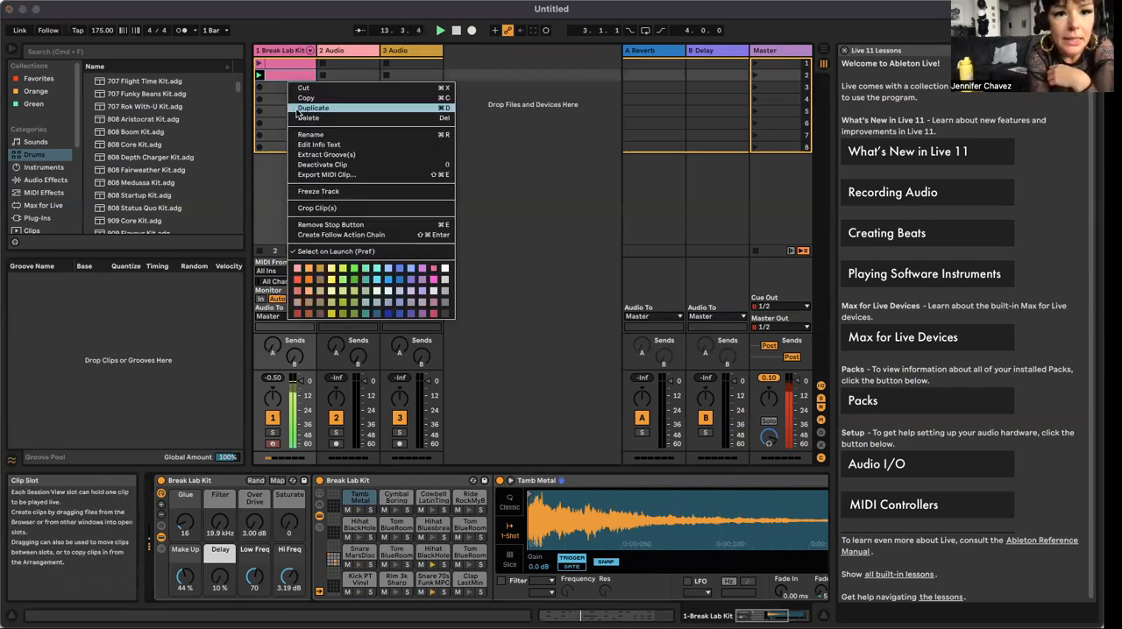
left_click(274, 87)
double_click(275, 87)
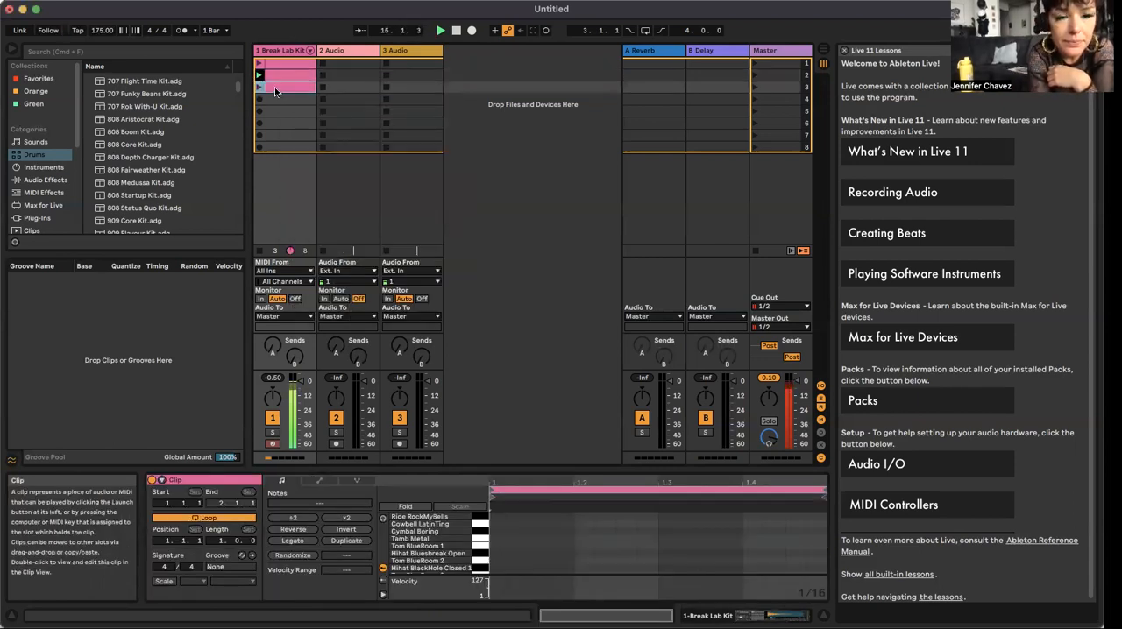
left_click(259, 86)
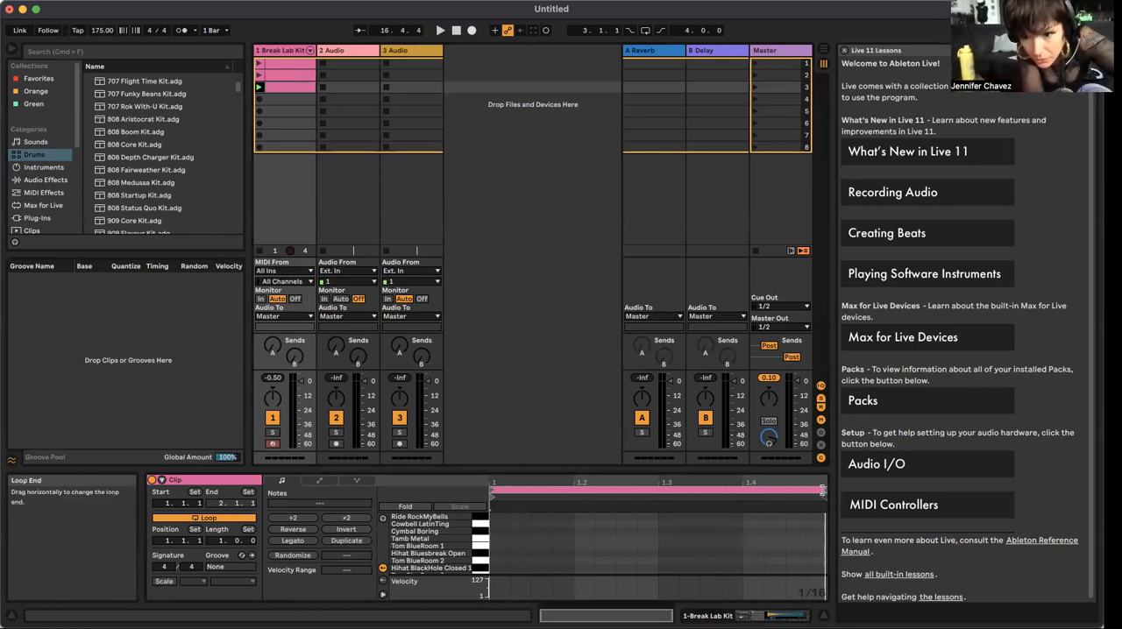
left_click_drag(822, 491, 650, 493)
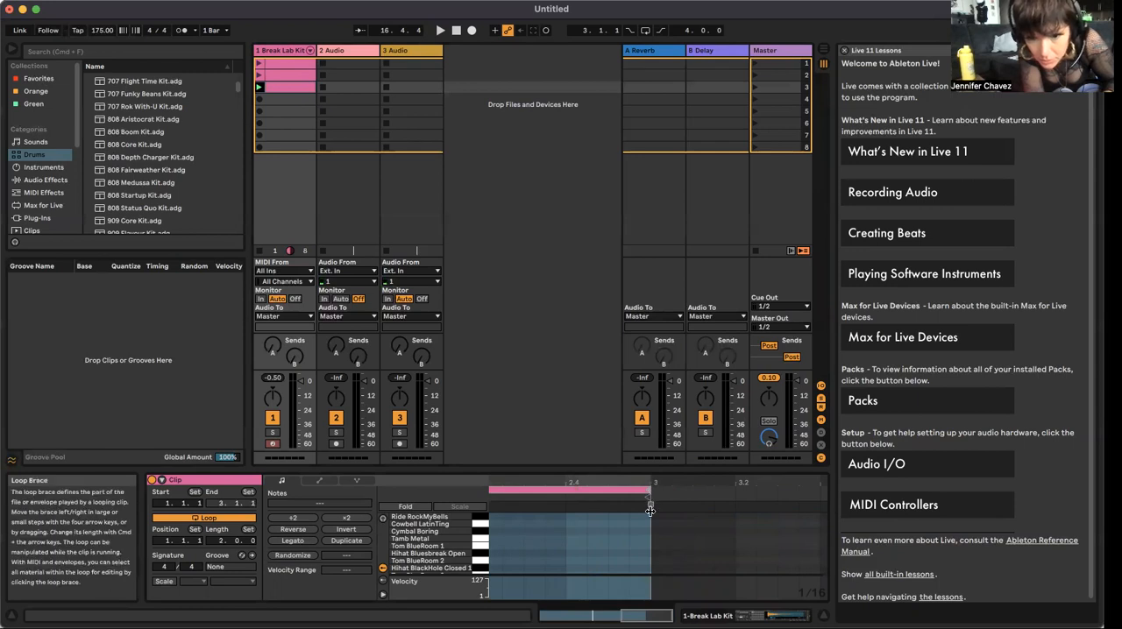
left_click(618, 531)
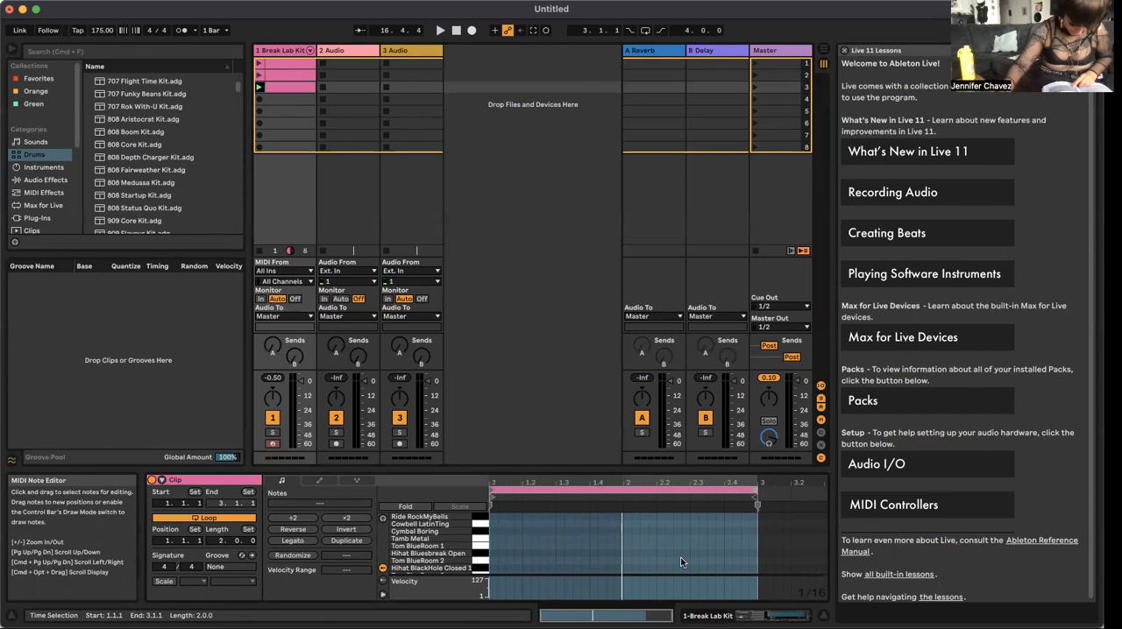
key("super+z")
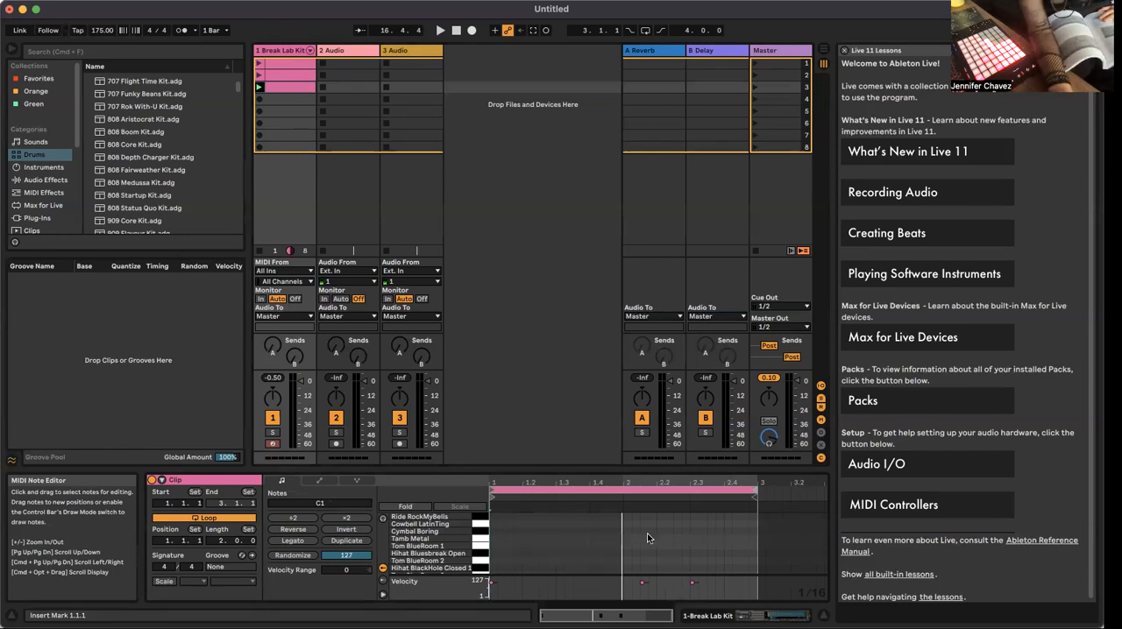
Step: Fold the third clip's note editor so that it lists only the drum rows containing notes
scroll(647, 537, "down", 3)
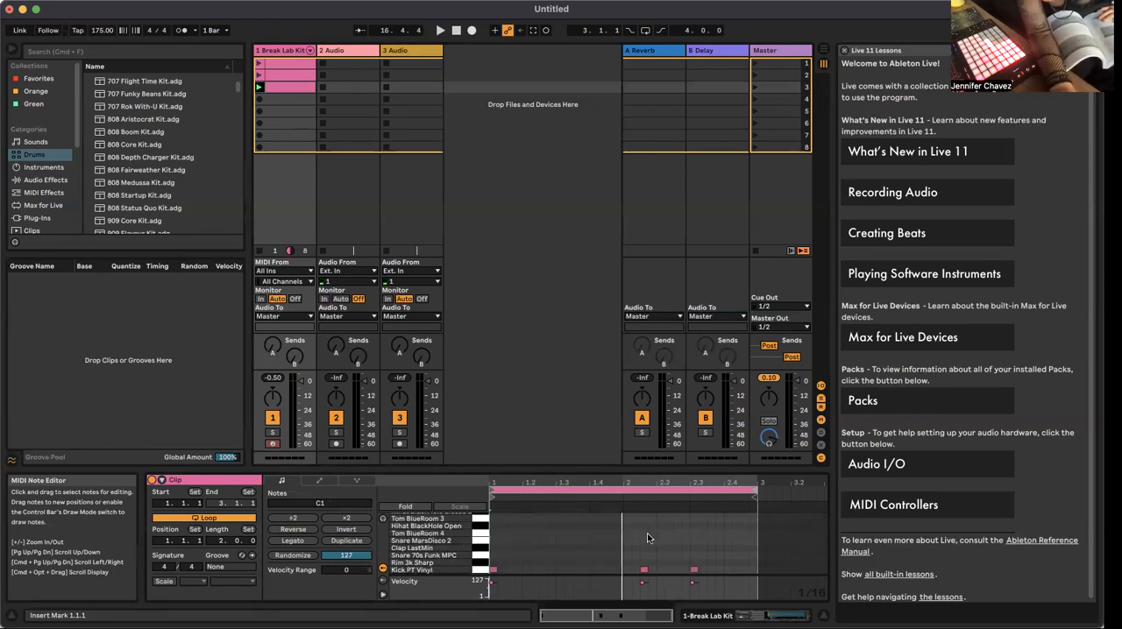
left_click(399, 508)
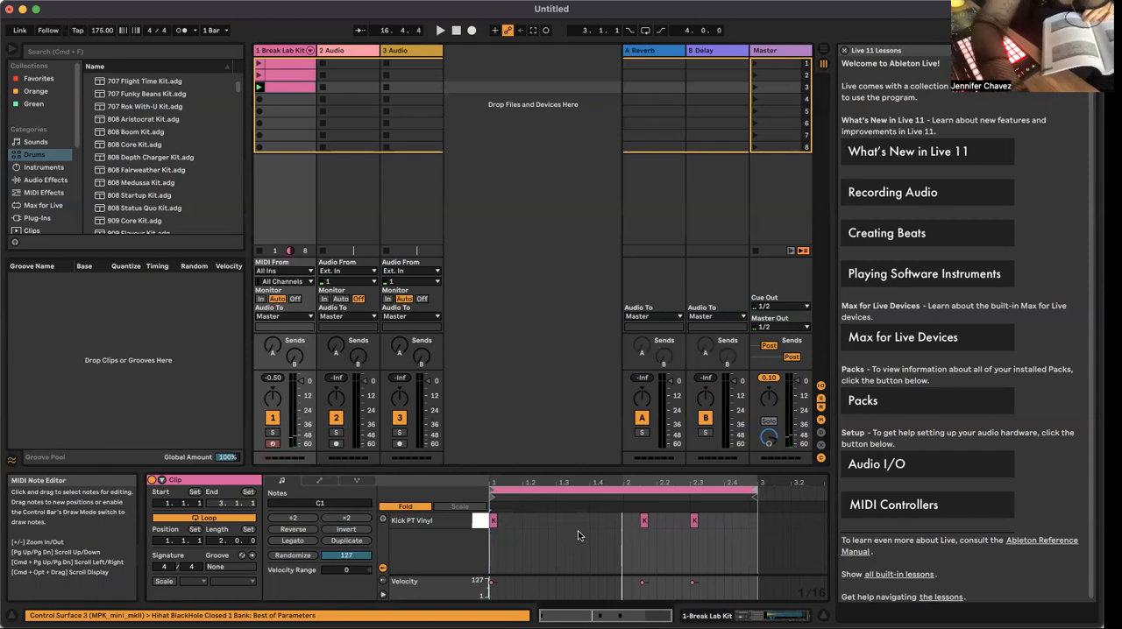
Step: Audition the Hihat Bluesbreak Open and Hihat BlackHole Open pads in the drum rack, and select the Tamb Metal pad
key("shift+Tab")
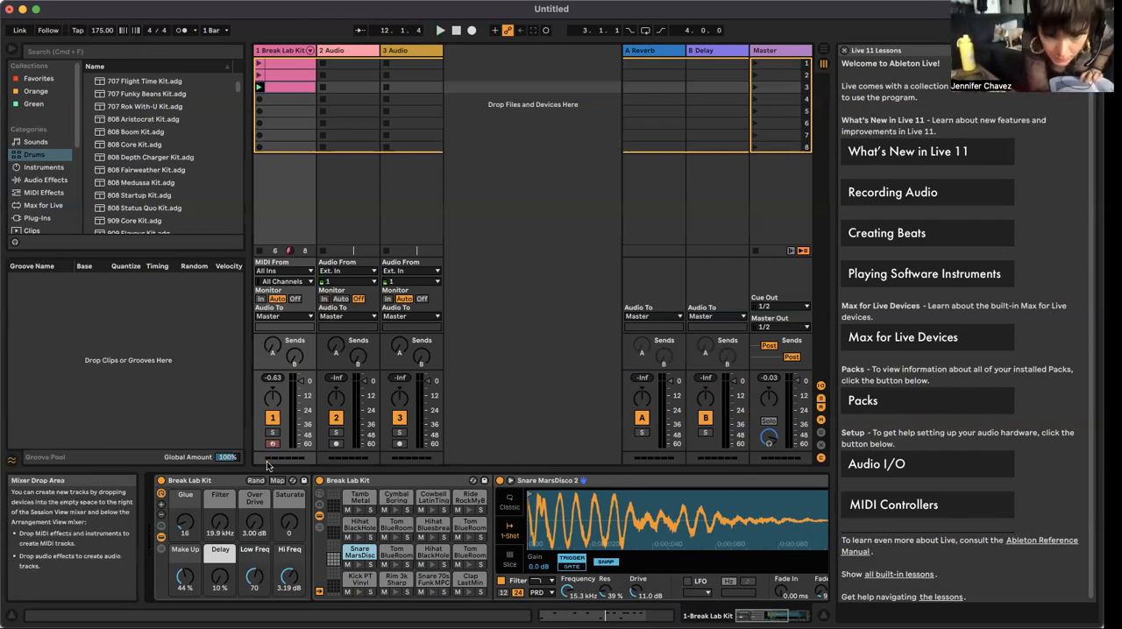
left_click(433, 538)
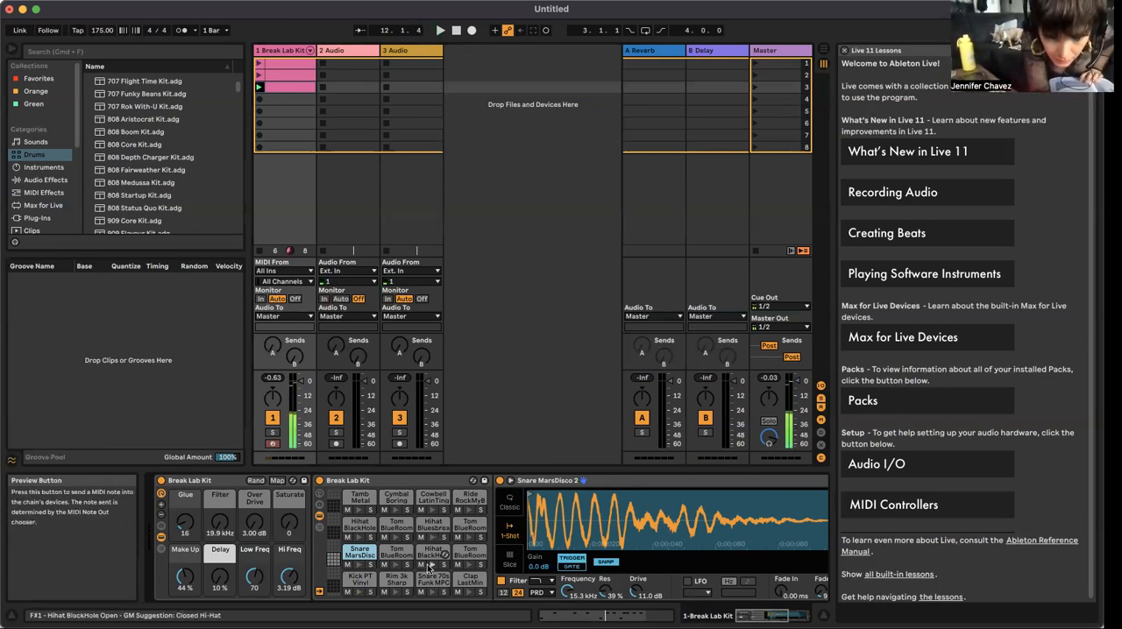
left_click(430, 567)
left_click(429, 567)
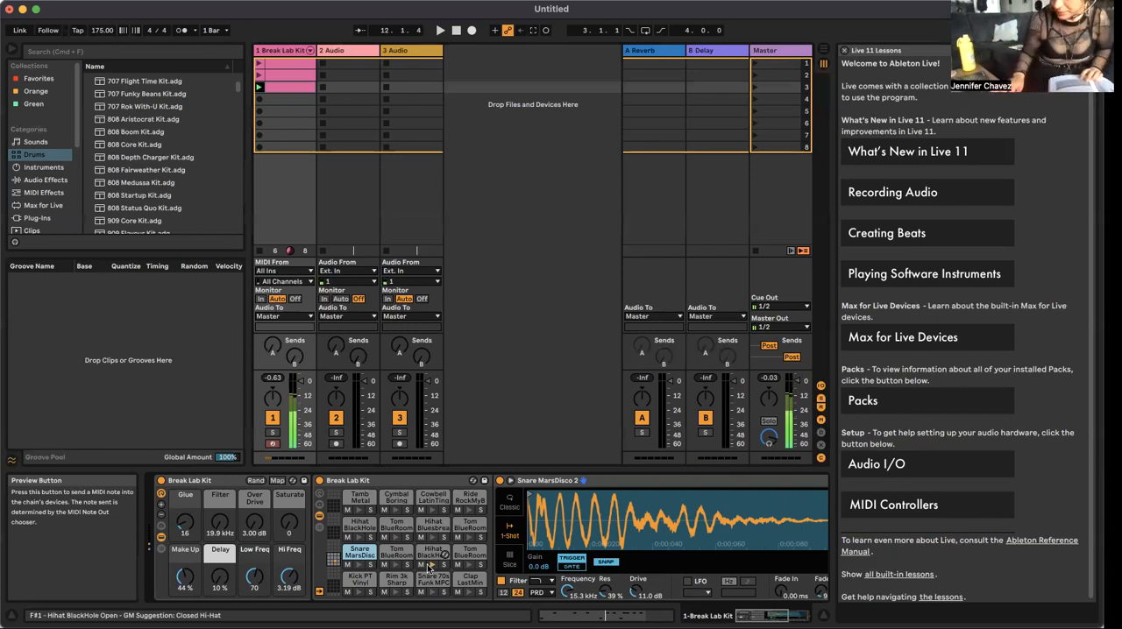
left_click(430, 566)
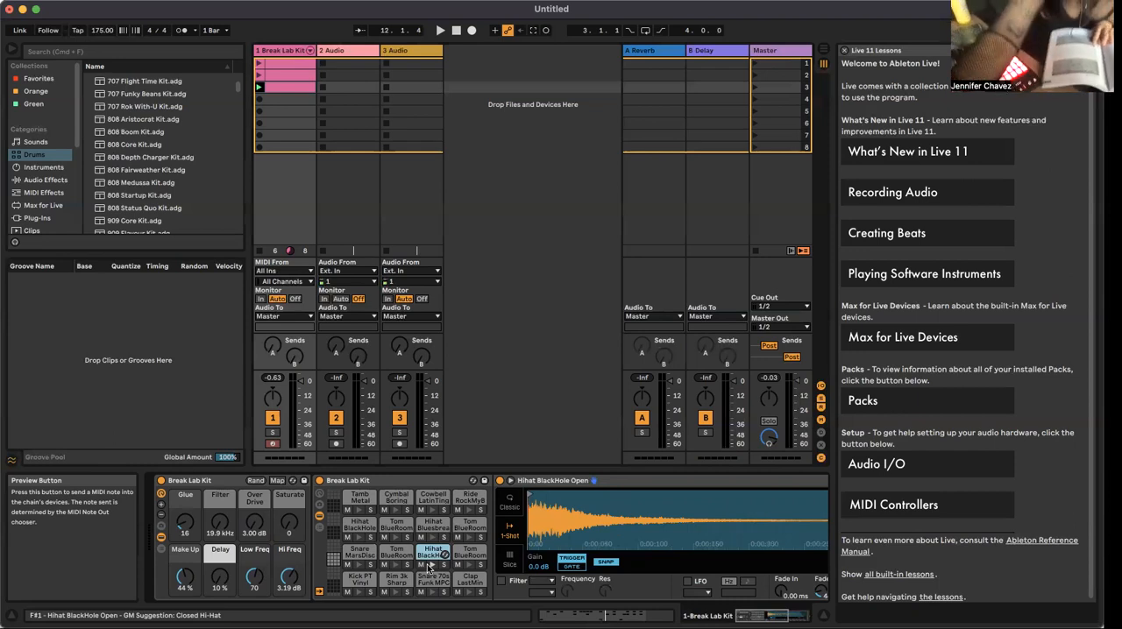
left_click(353, 488)
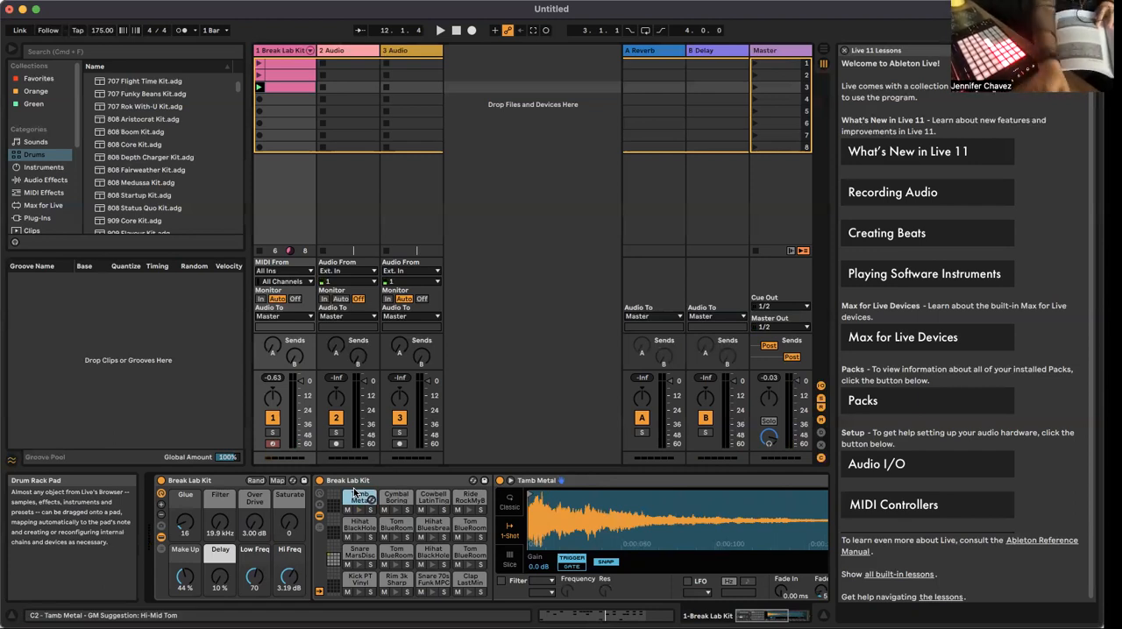
key("shift+Tab")
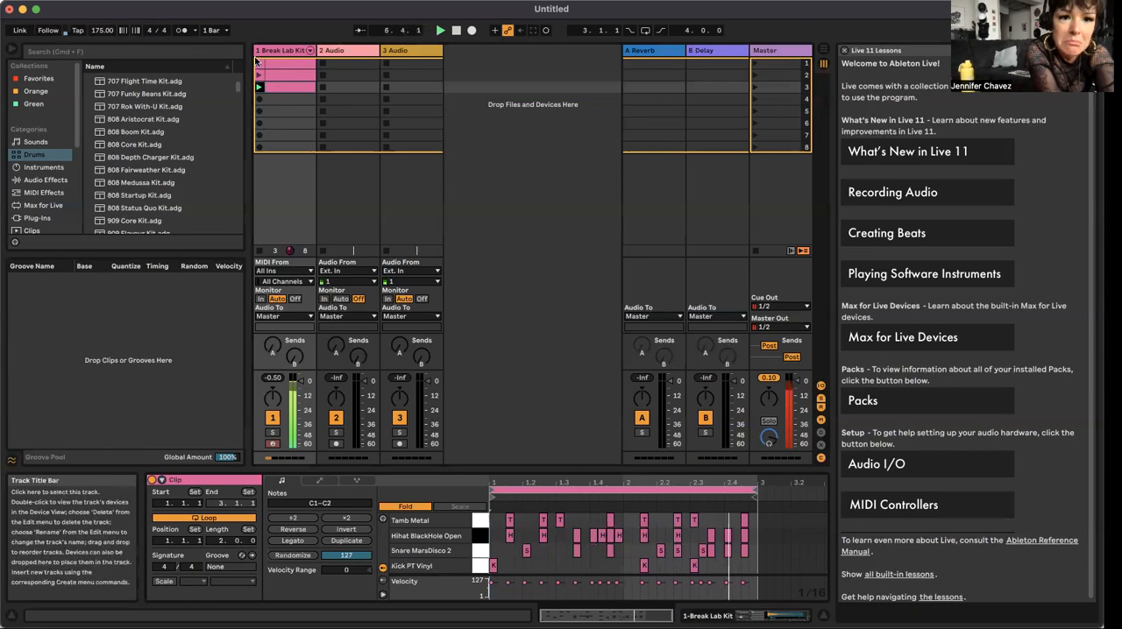
Step: Launch the Break Lab Kit track's first, second and third clips in turn to compare their drum patterns
left_click(259, 63)
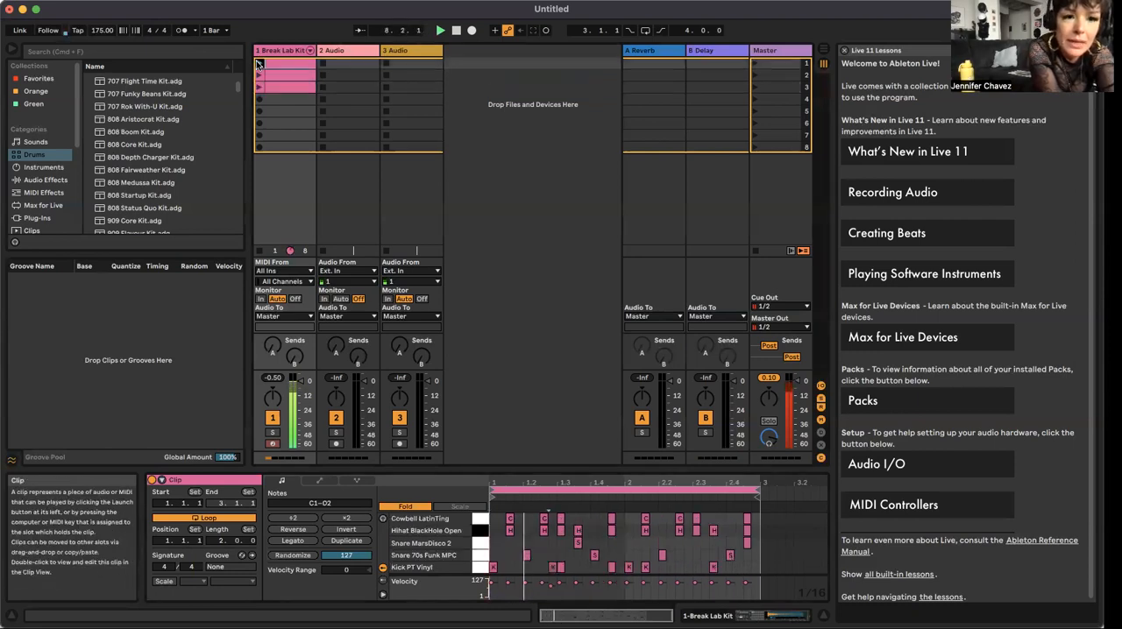
left_click(260, 75)
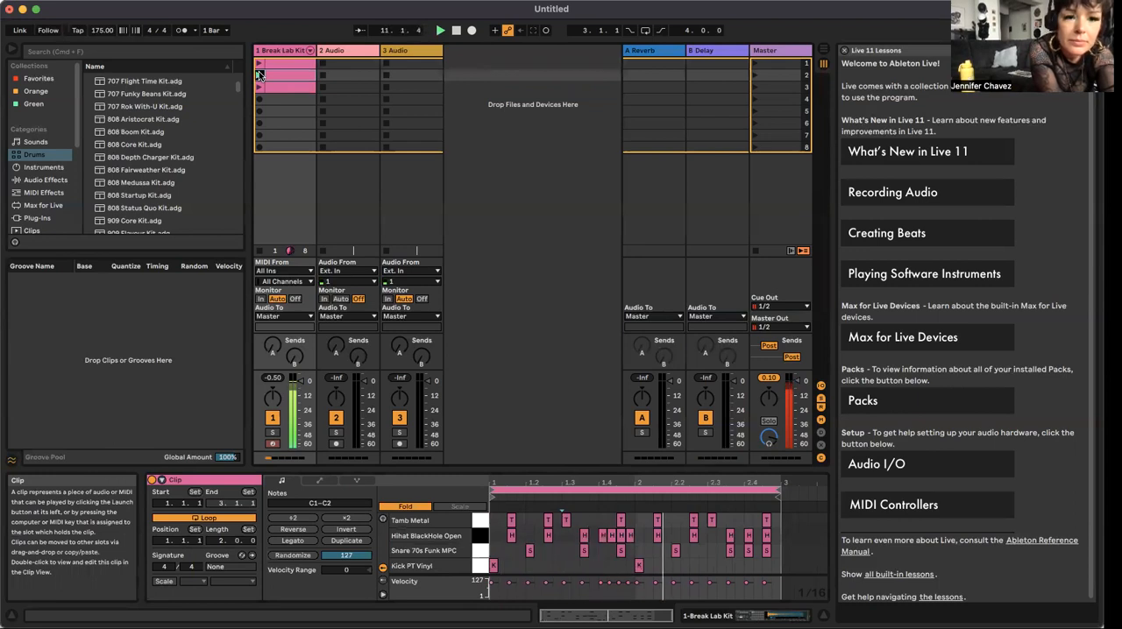
left_click(258, 87)
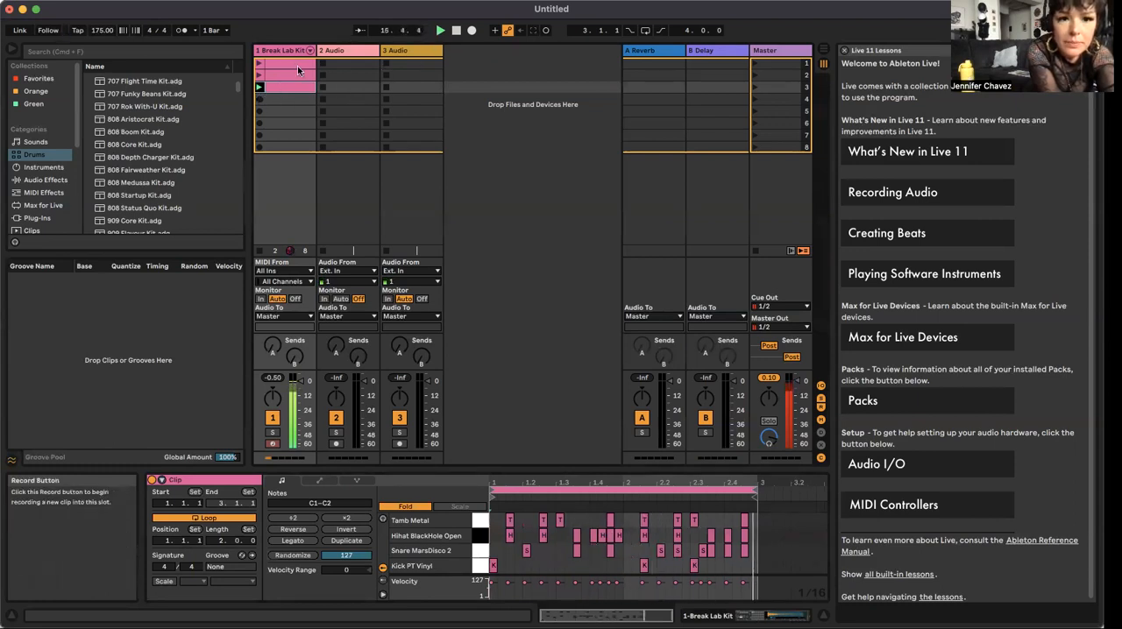
Step: Create and launch a new MIDI clip in the Break Lab Kit track's fourth slot
left_click(284, 99)
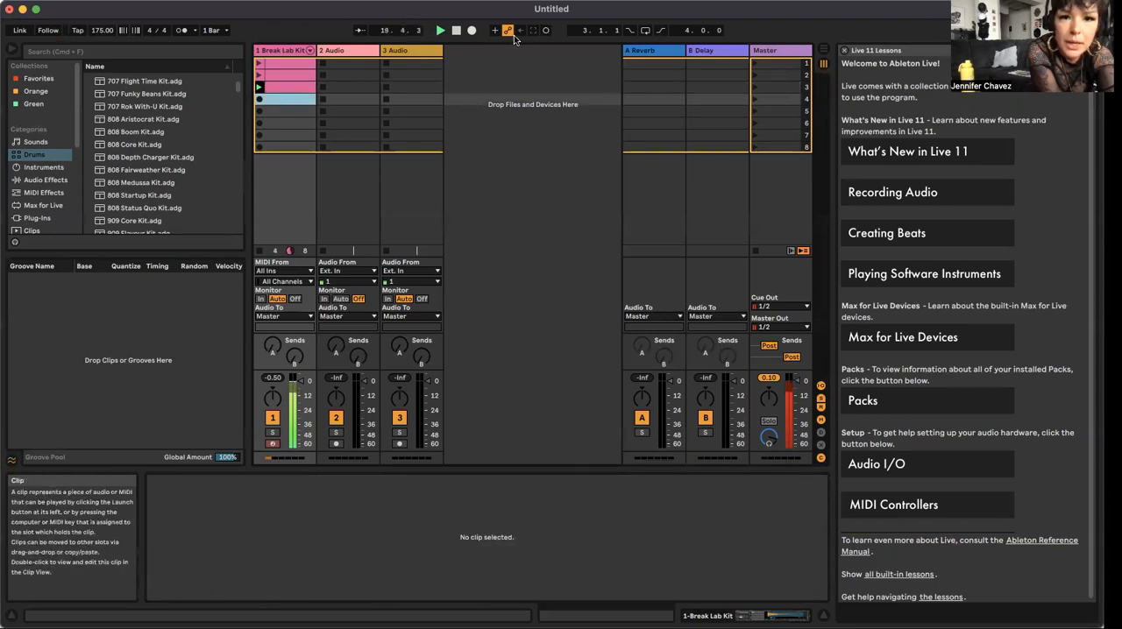
left_click(459, 164)
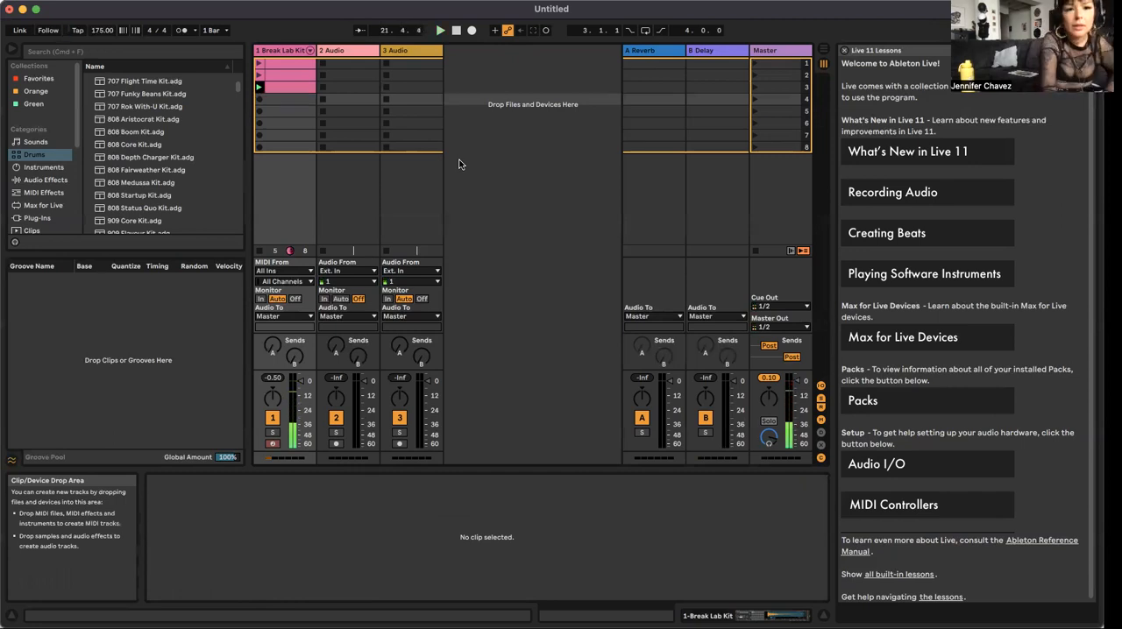
double_click(278, 98)
left_click(259, 100)
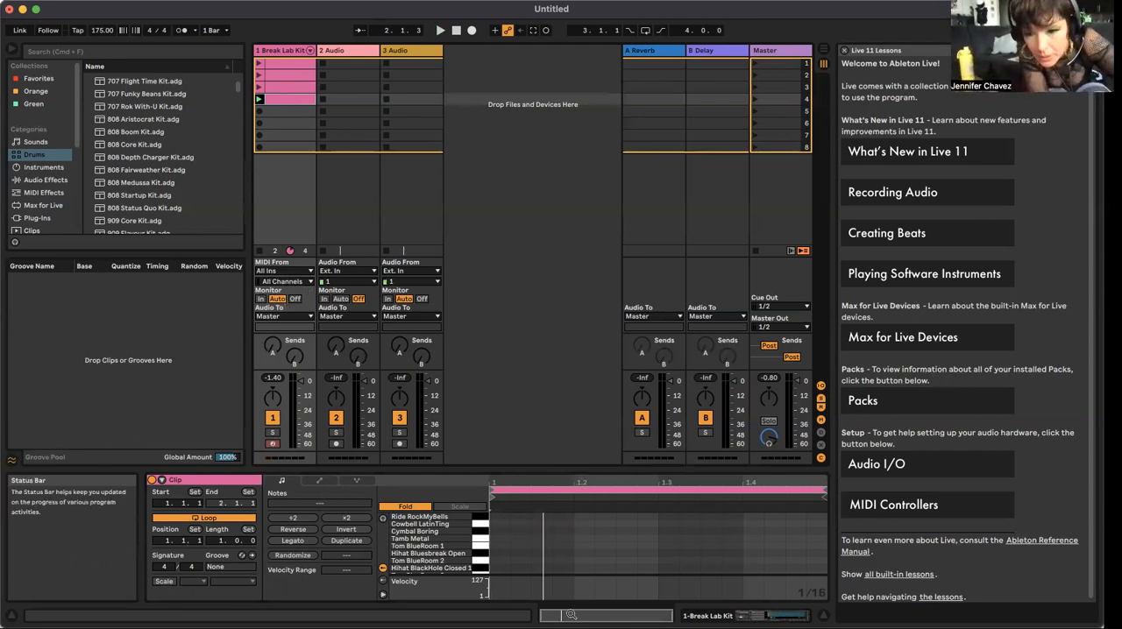
Step: Extend the fourth clip's loop to two bars and refold its note editor to list only the drum rows containing notes
mouse_move(824, 487)
left_mouse_down()
mouse_move(828, 503)
mouse_move(847, 504)
mouse_move(771, 506)
mouse_move(625, 472)
mouse_move(617, 484)
left_mouse_up()
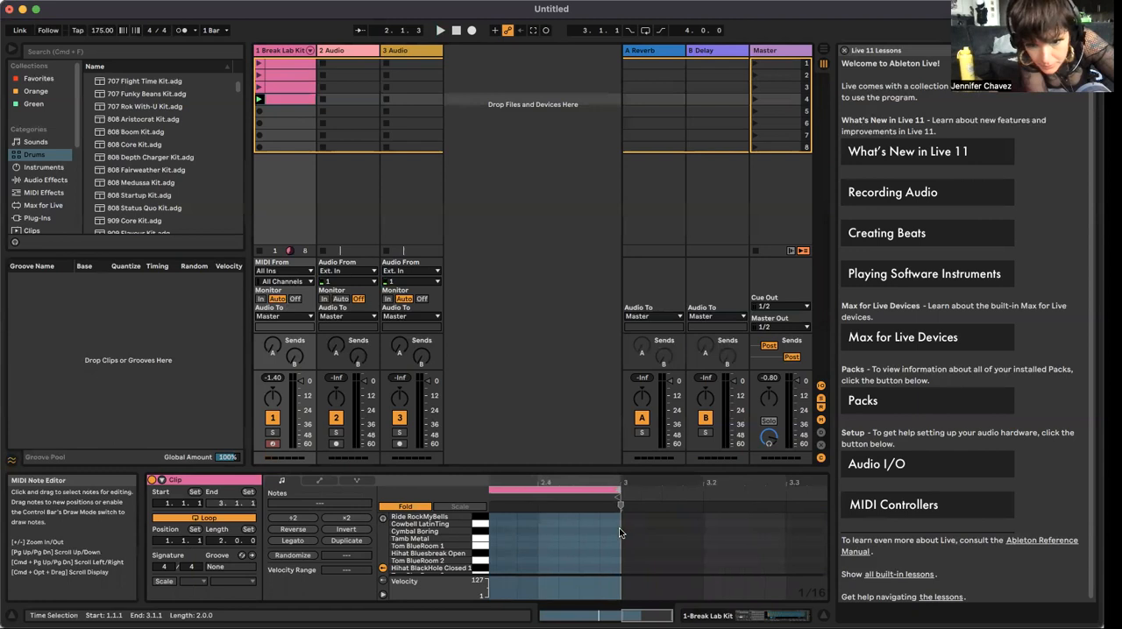
scroll(619, 532, "down", 5)
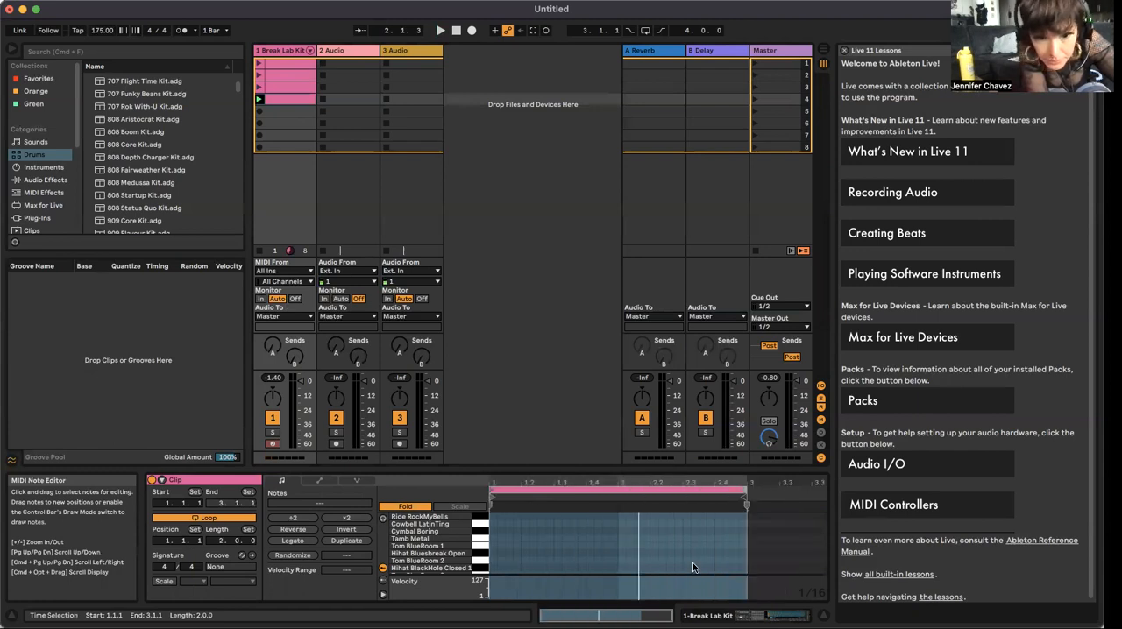
scroll(603, 580, "up", 2)
scroll(603, 580, "down", 1)
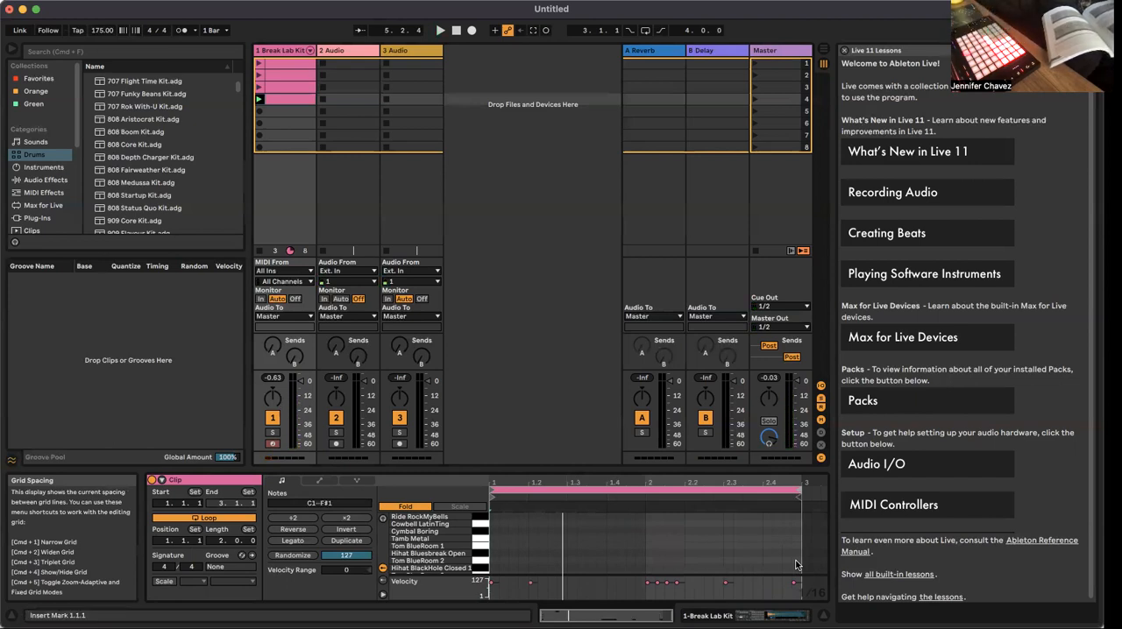
left_click(412, 507)
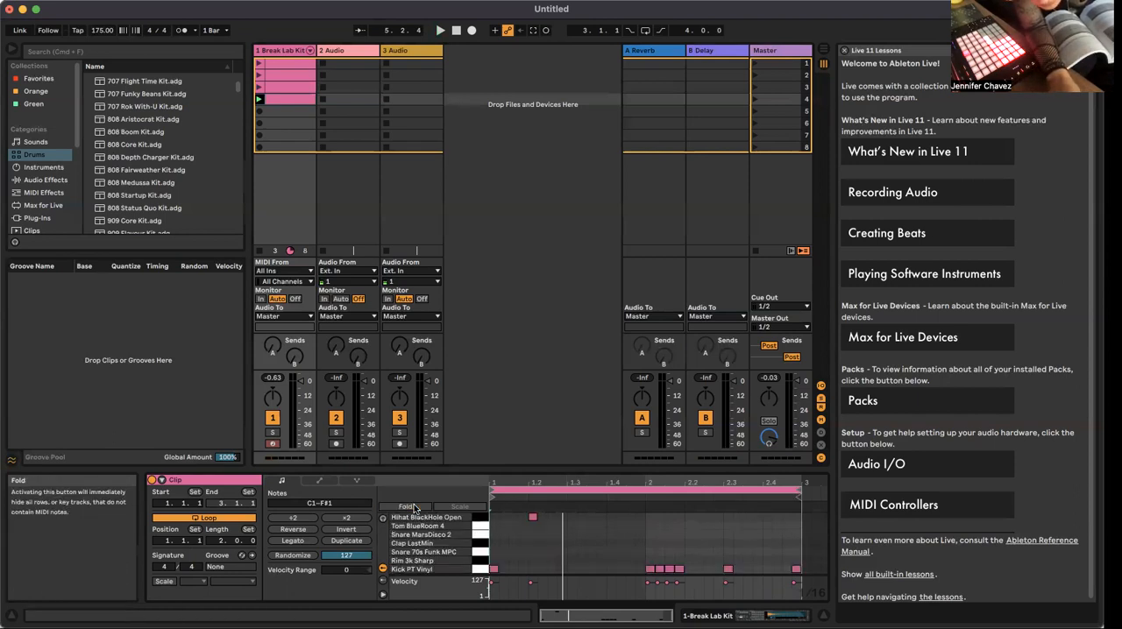
left_click(414, 507)
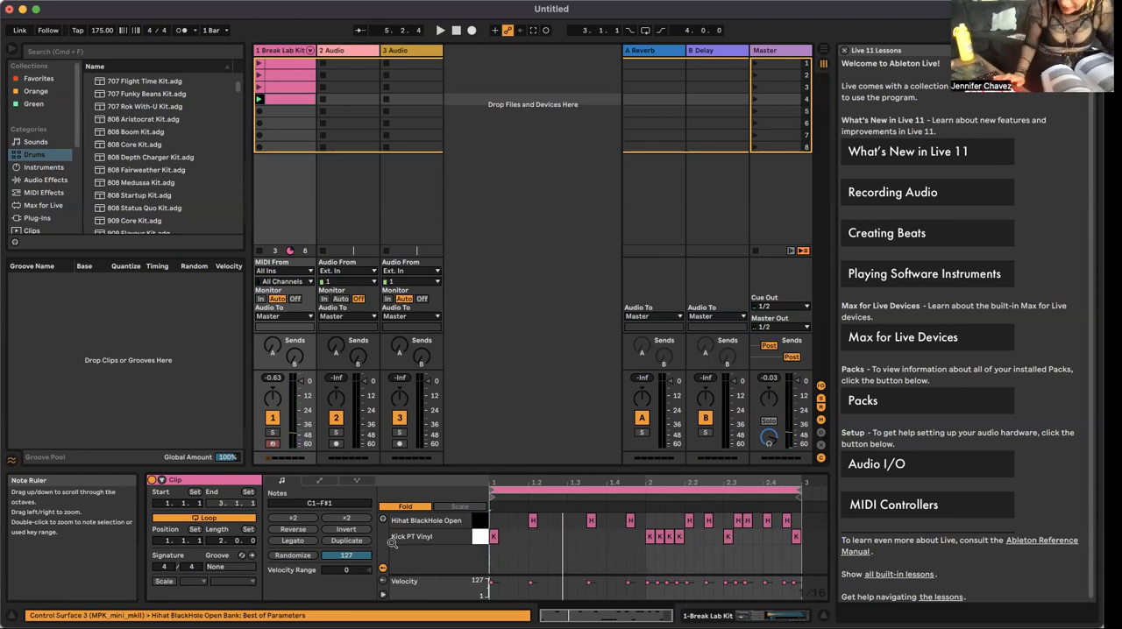
Step: Undo the Hihat BlackHole Open notes in the fourth clip, keeping the Kick PT Vinyl notes
key("super+z")
key("super+z")
key("super+z")
key("super+z")
key("super+z")
key("super+z")
key("super+z")
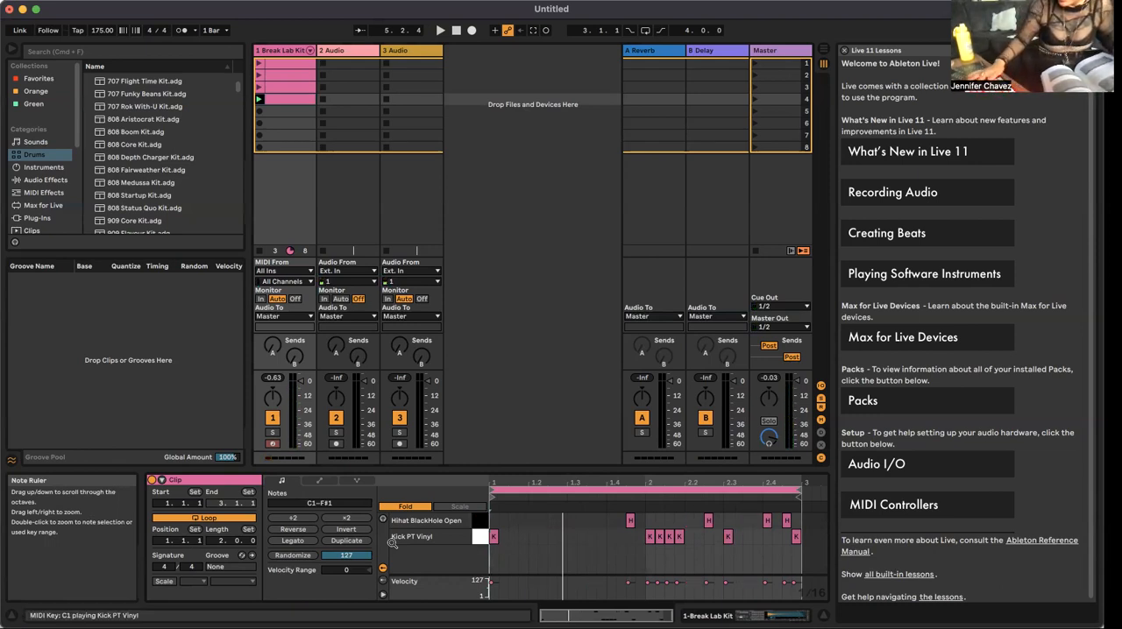
key("super+z")
key("super+z")
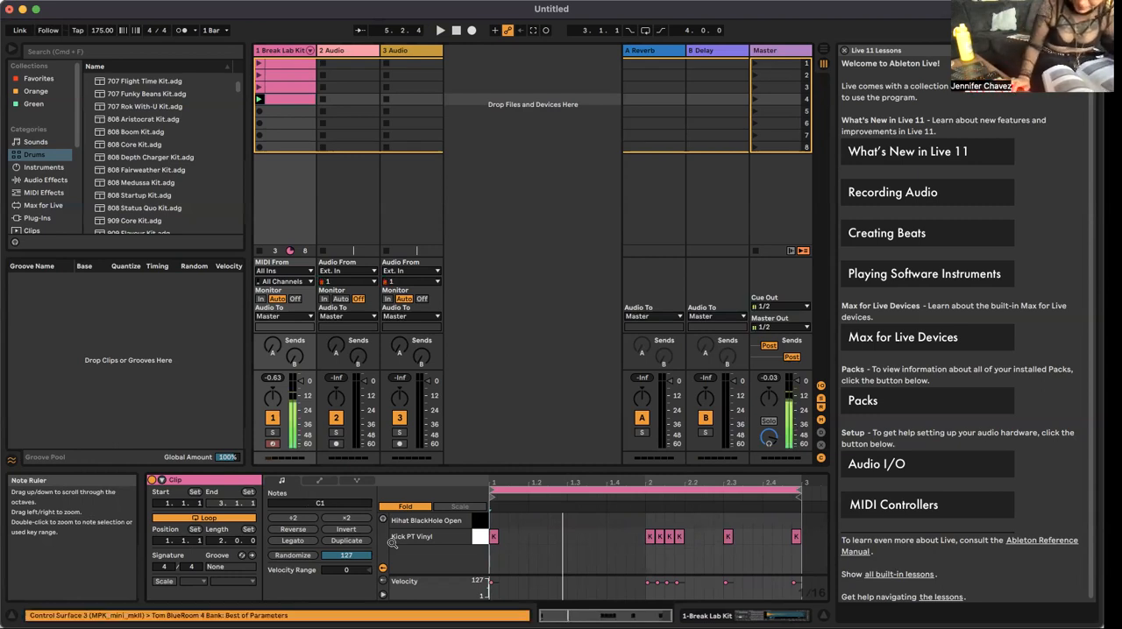
Step: Select the Snare MarsDisco 2 pad in the drum rack and return to the fourth clip's note editor
key("shift+Tab")
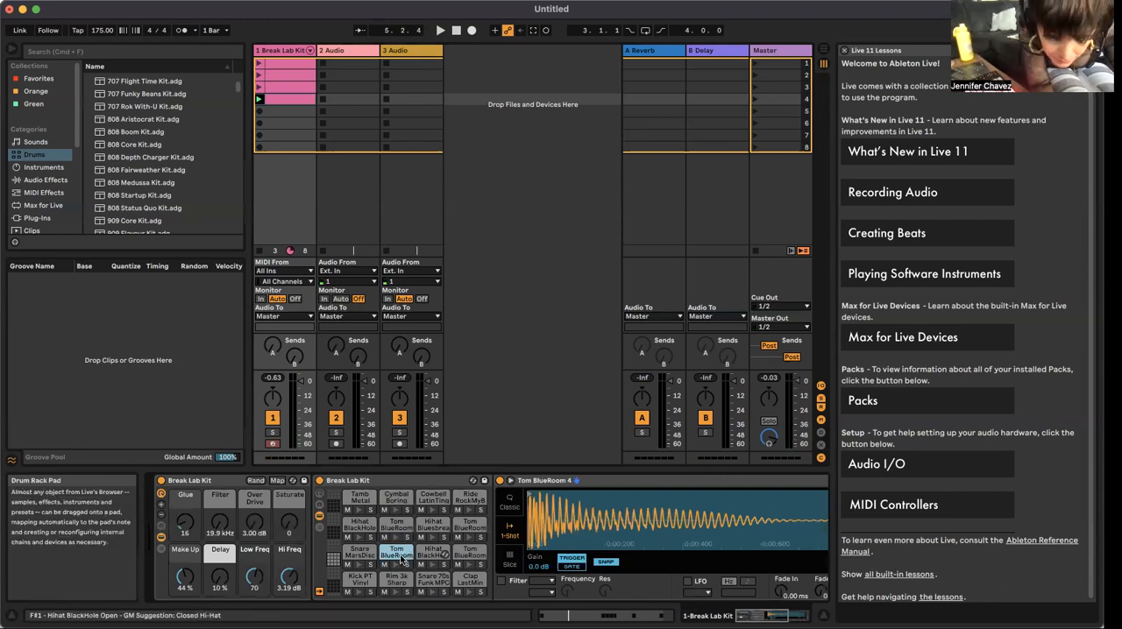
left_click(356, 564)
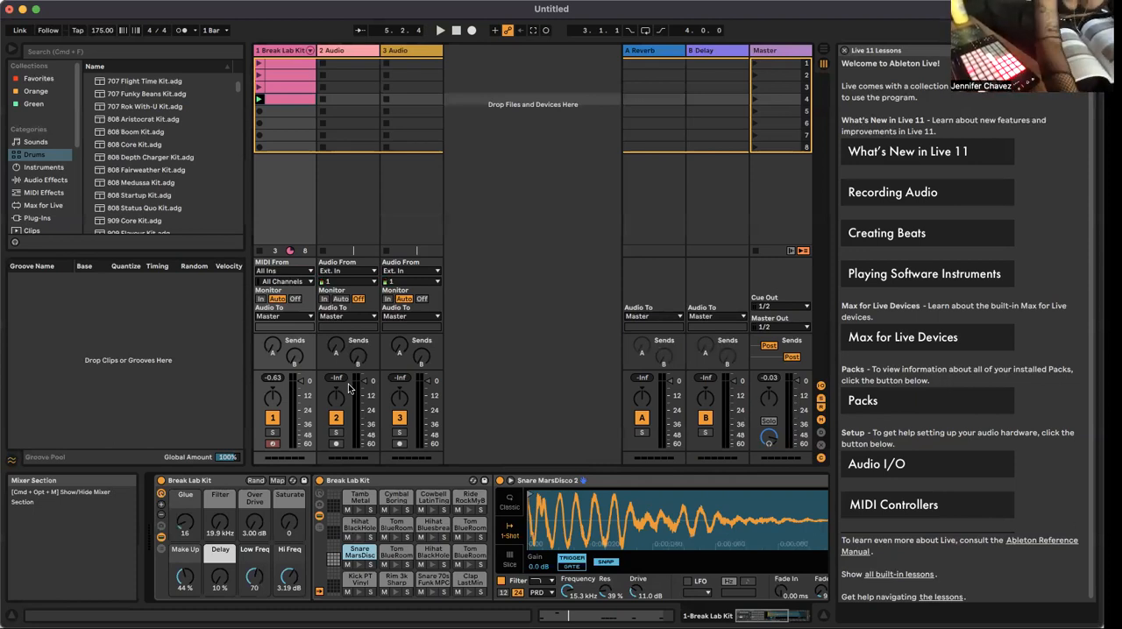
key("shift+Tab")
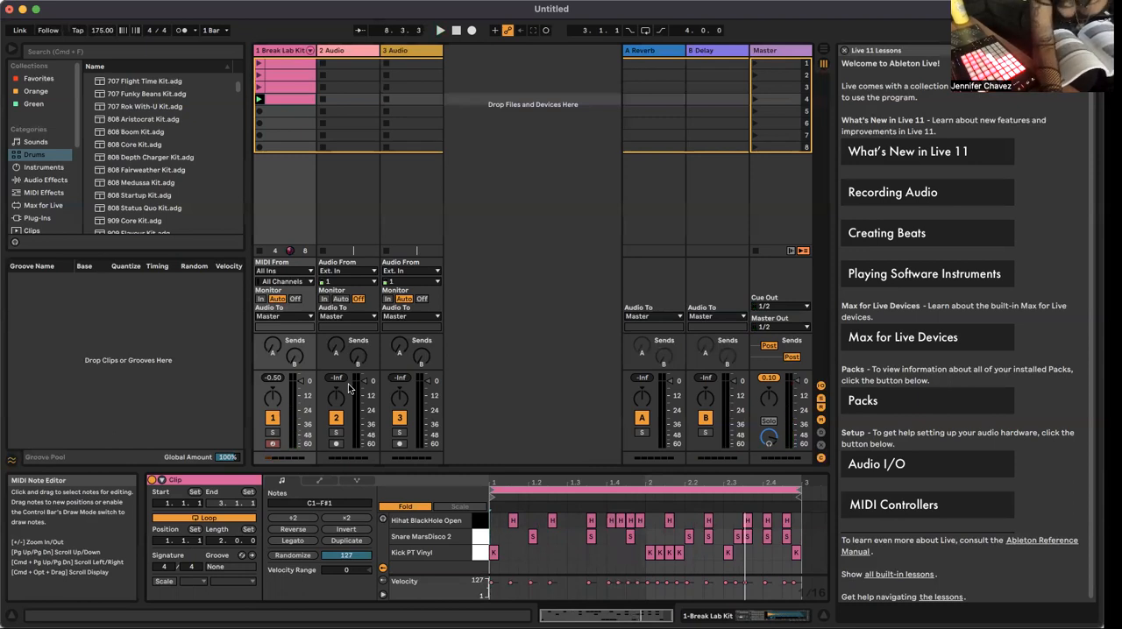
Step: Check the Tamb Metal pad in the drum rack, and add a Tamb Metal note near the end of the fourth clip's first bar
key("shift+Tab")
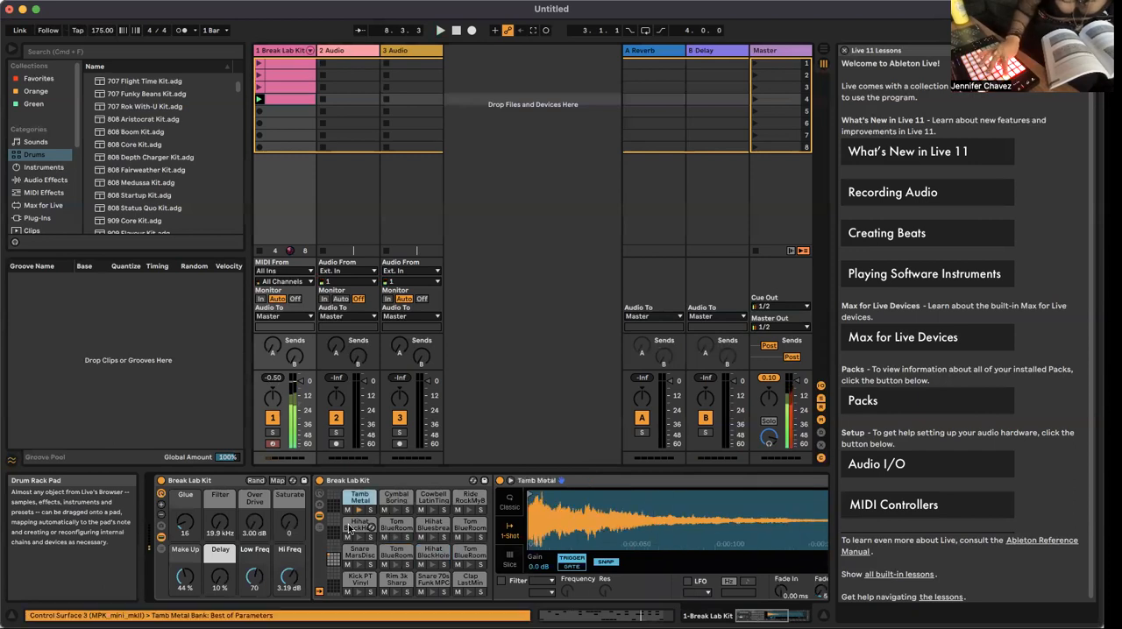
key("Tab")
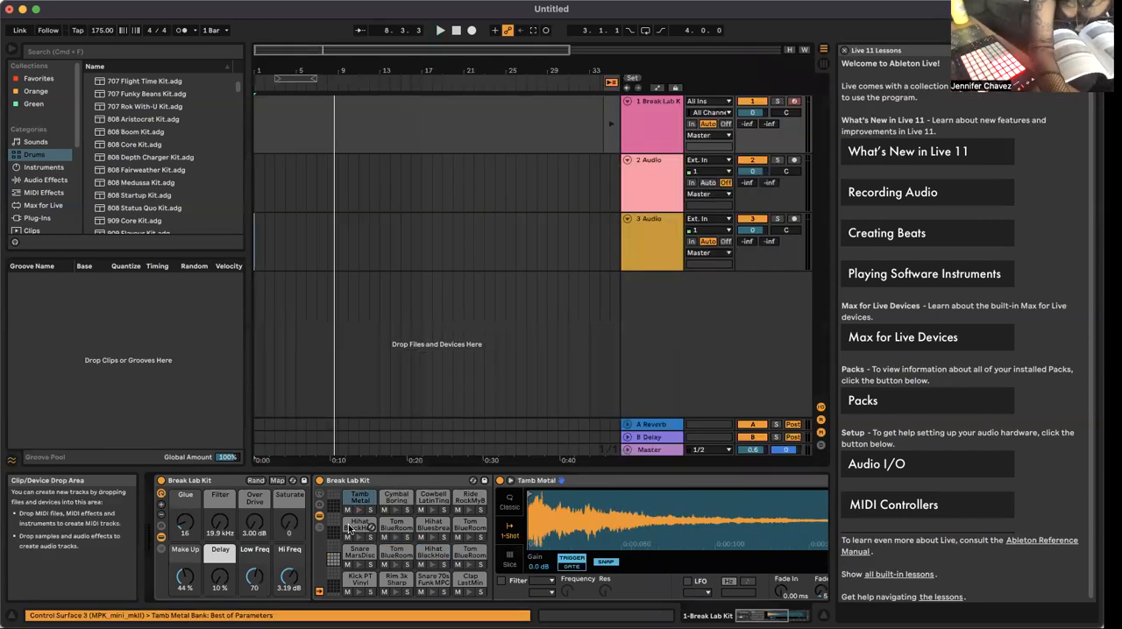
key("shift+Tab")
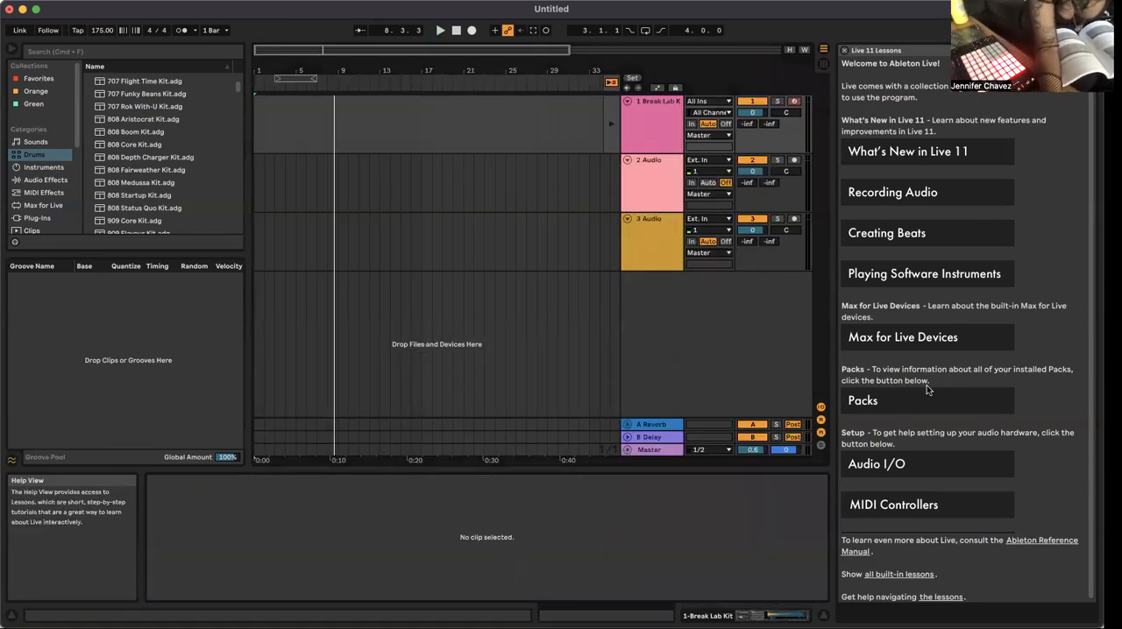
left_click(824, 65)
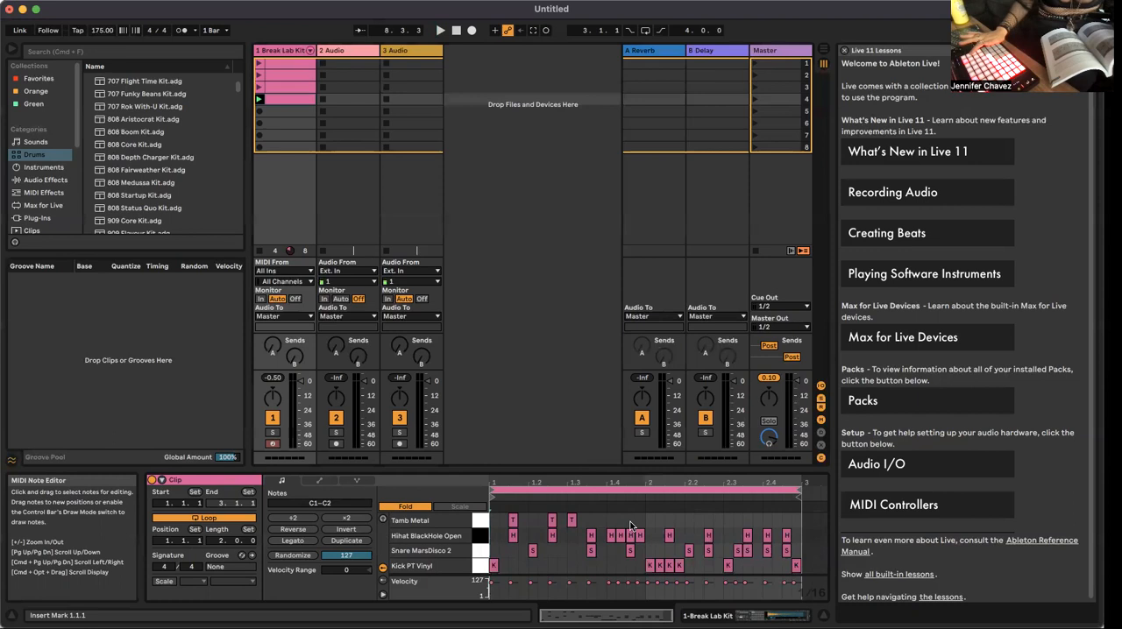
double_click(631, 521)
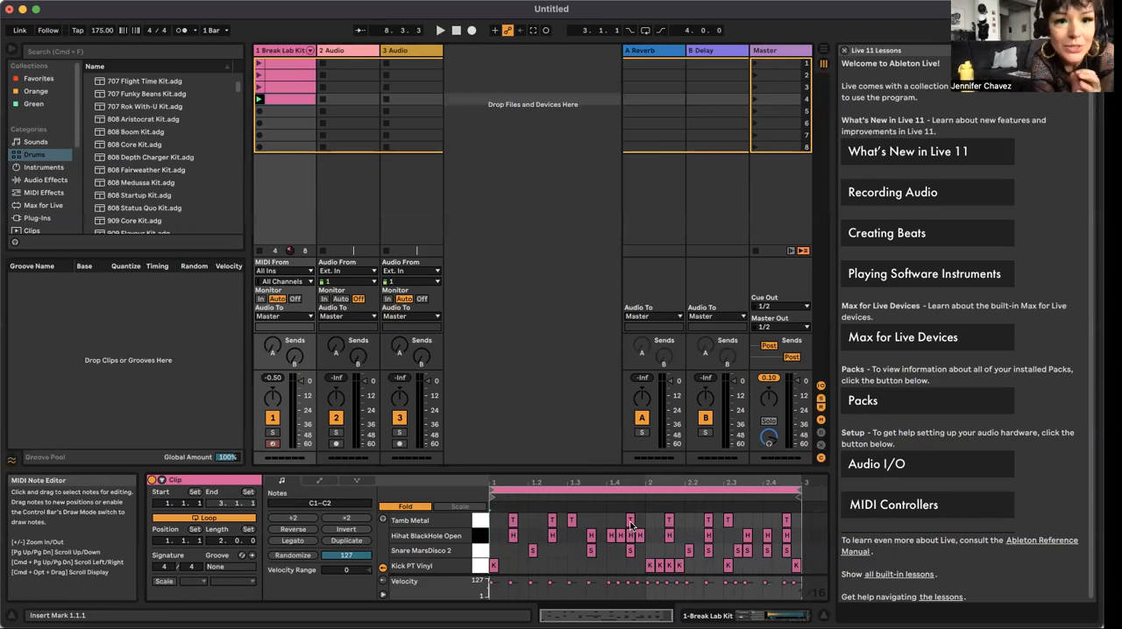
Step: Audition the Break Lab Kit track's first and second clips, and rename the first clip "transition"
left_click(259, 65)
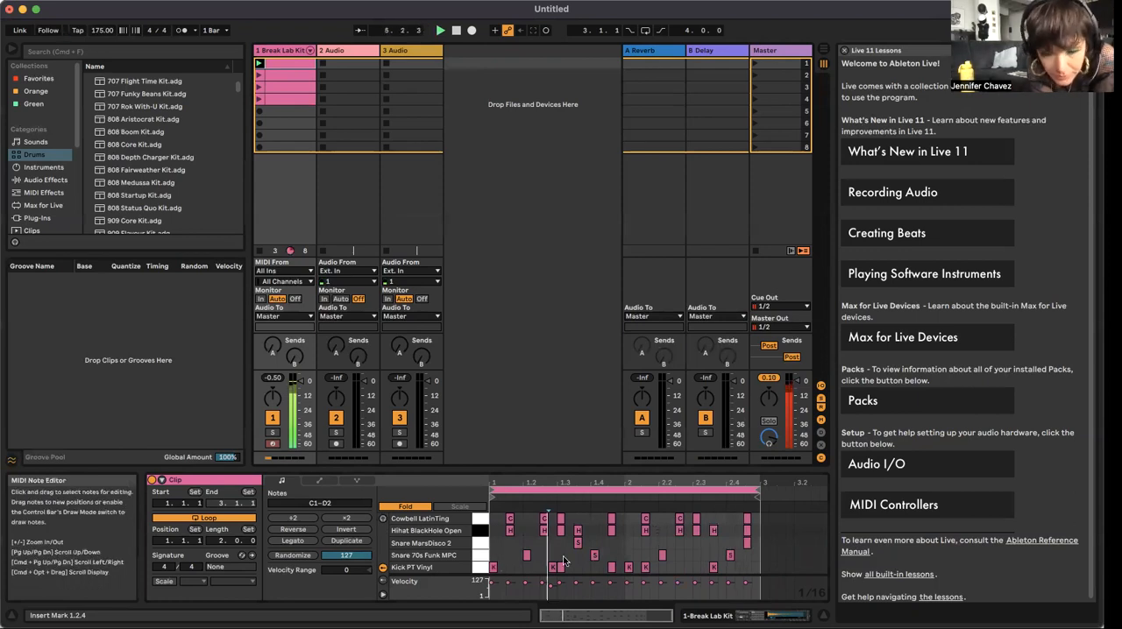
left_click(259, 76)
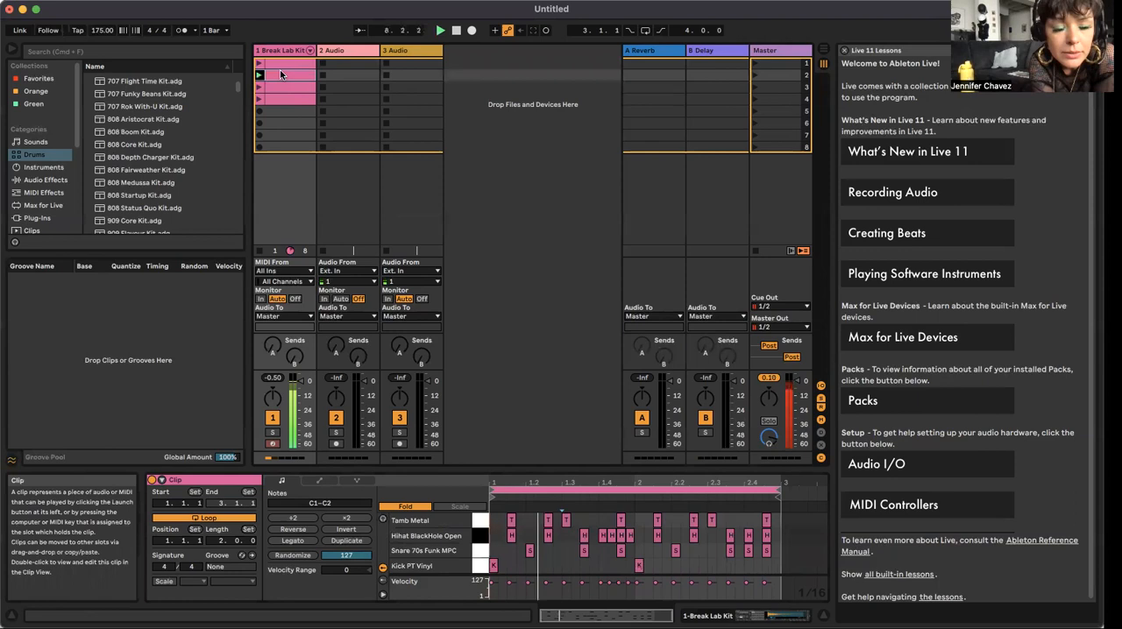
left_click(279, 63)
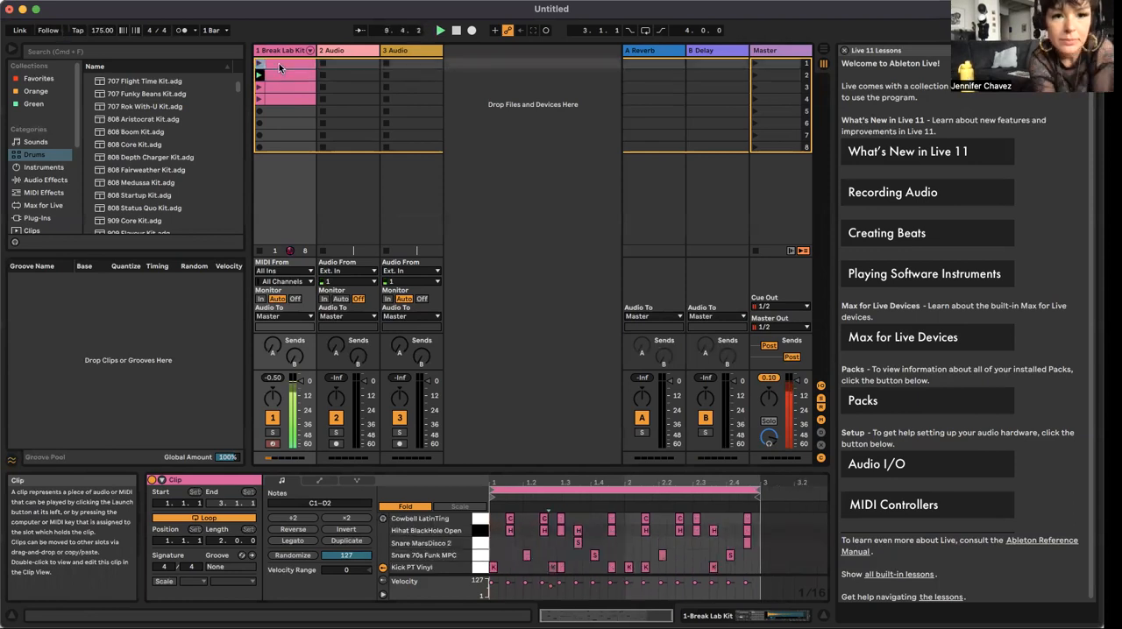
right_click(279, 63)
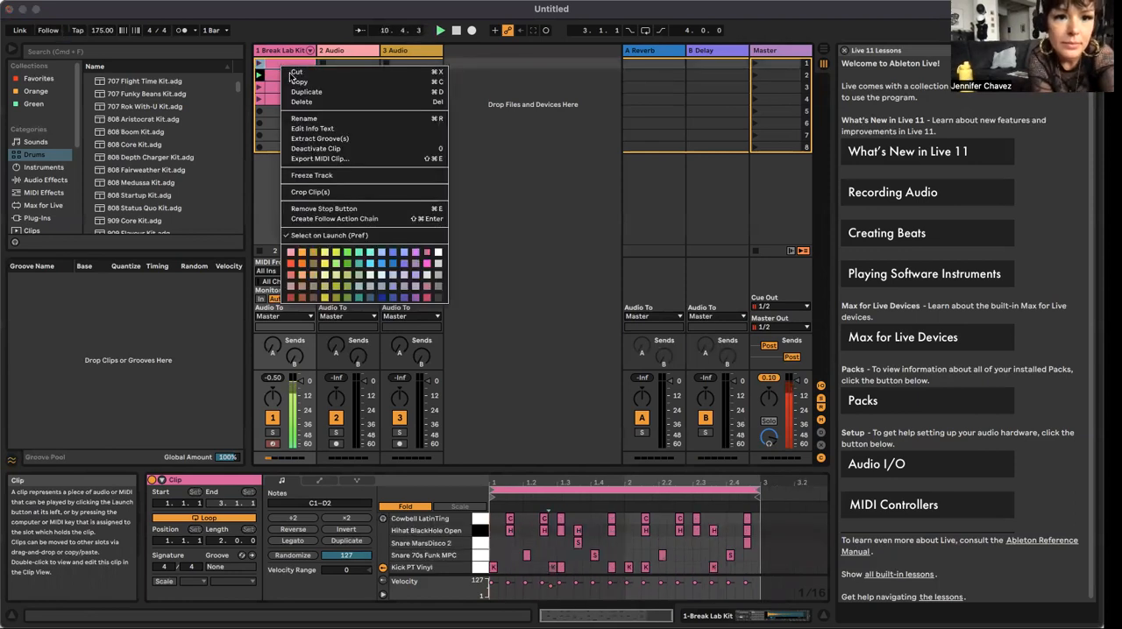
left_click(316, 119)
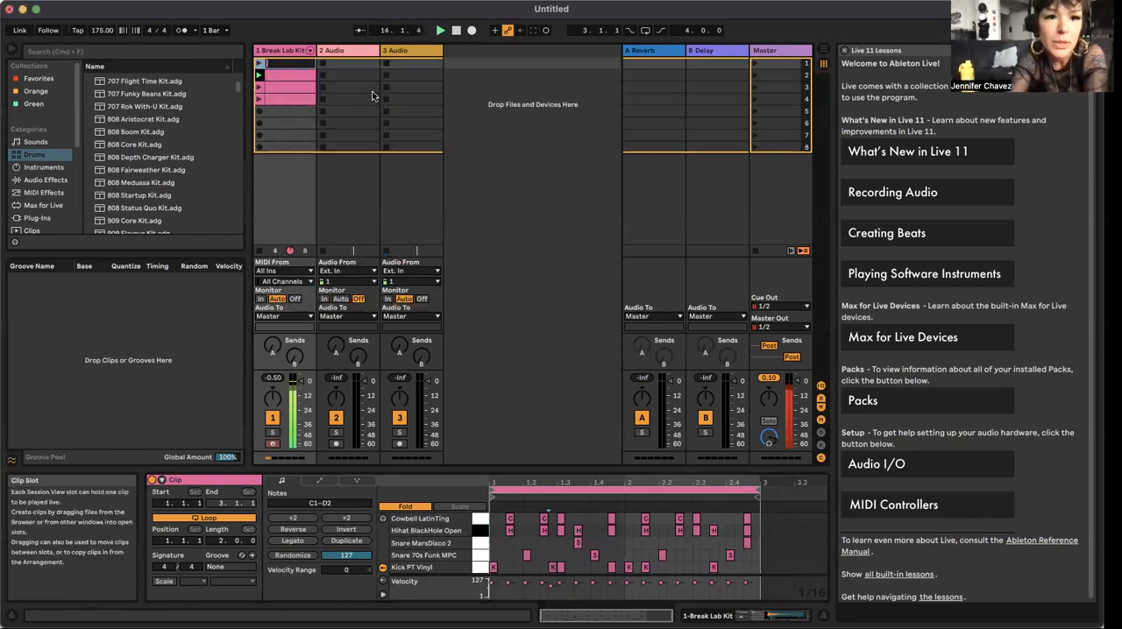
key("BackSpace")
key("BackSpace")
type("transition")
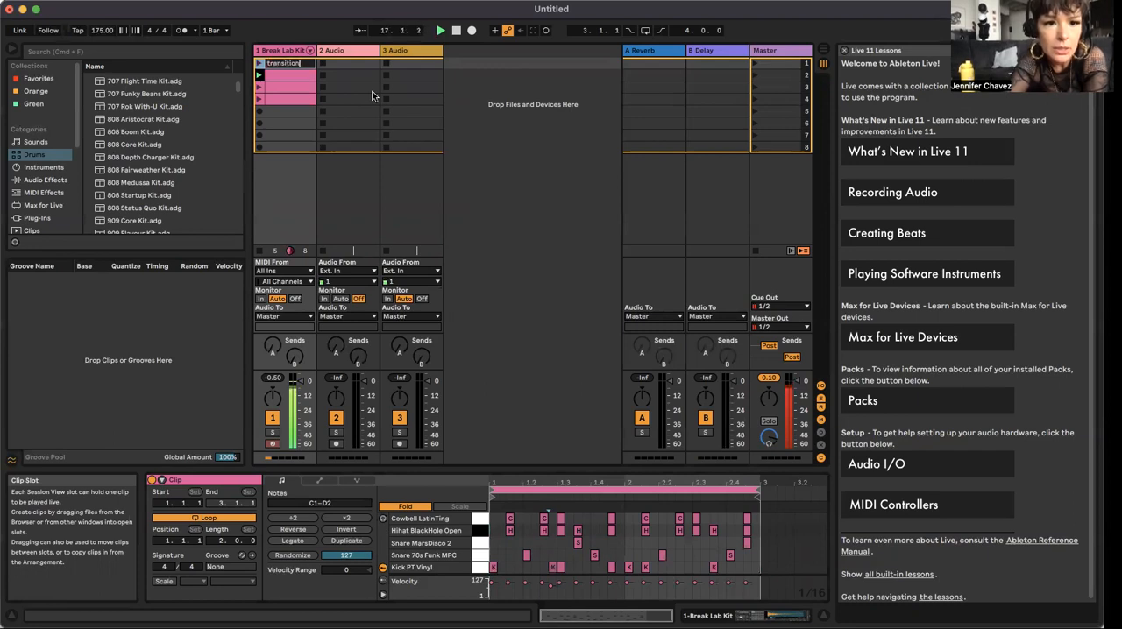
Step: Rename the Break Lab Kit track's second clip "verse"
right_click(290, 77)
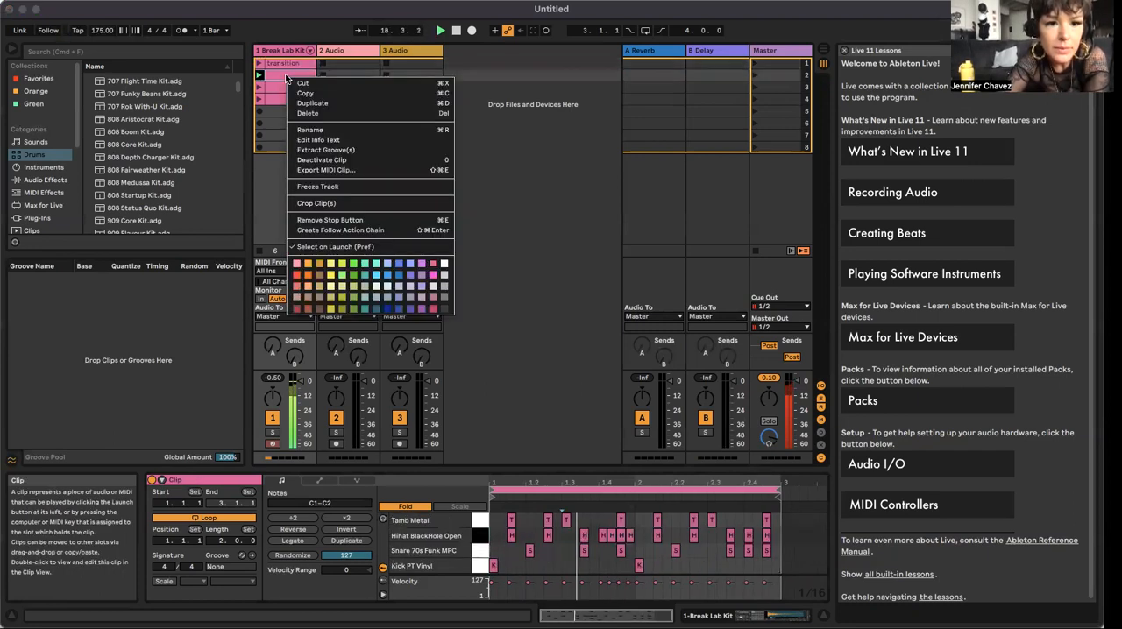
left_click(318, 129)
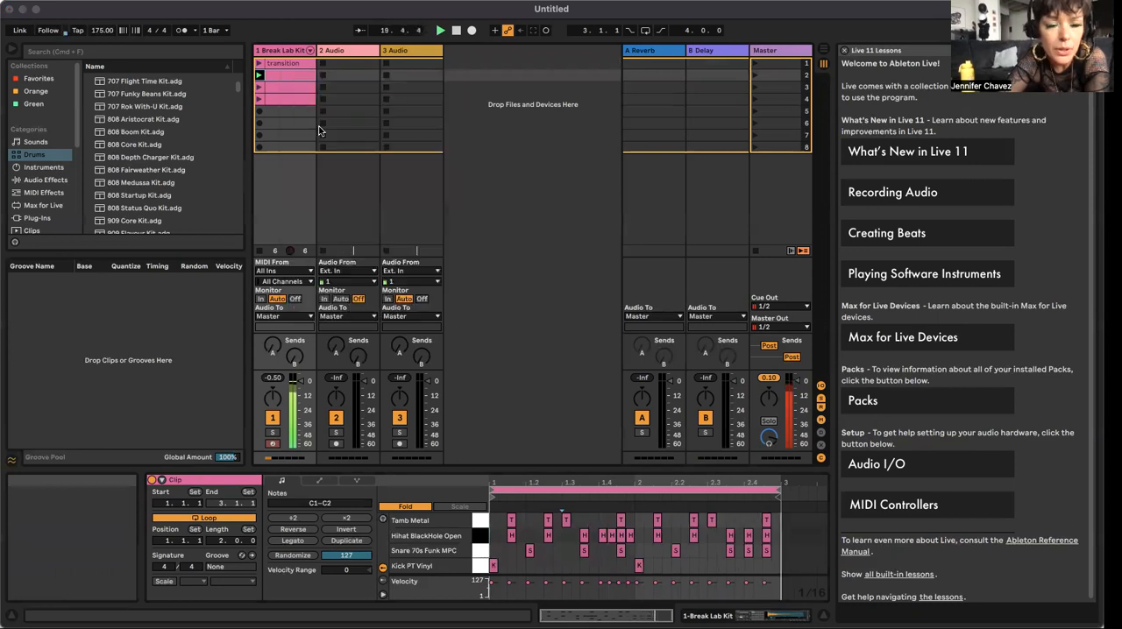
type("verse")
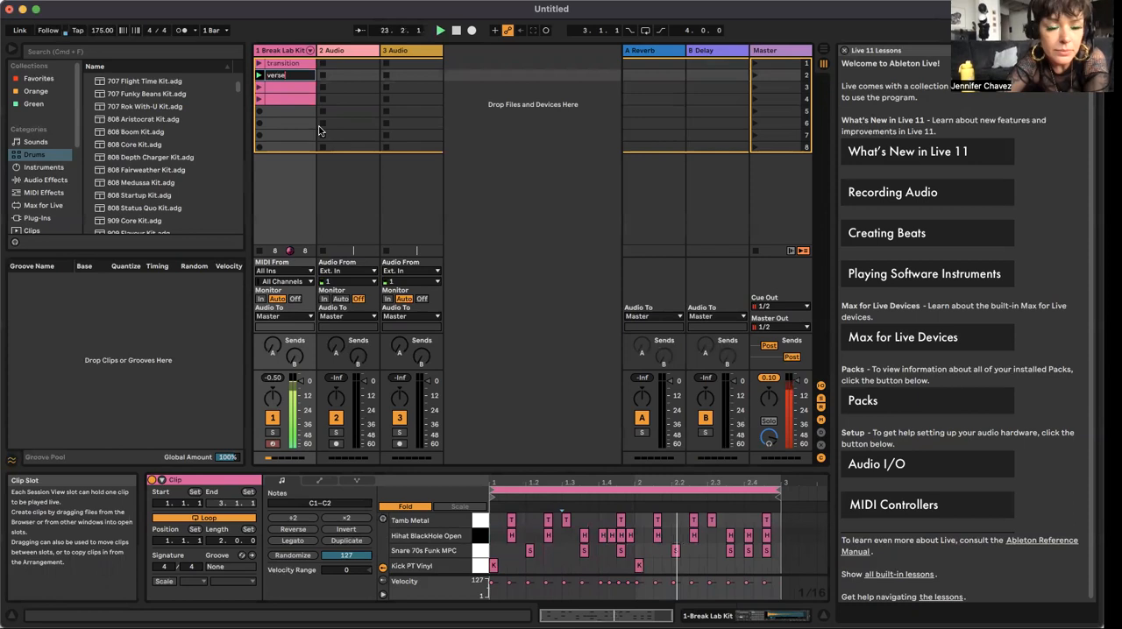
Step: Audition the third and fourth clips in turn, and rename the fourth clip "build"
left_click(274, 89)
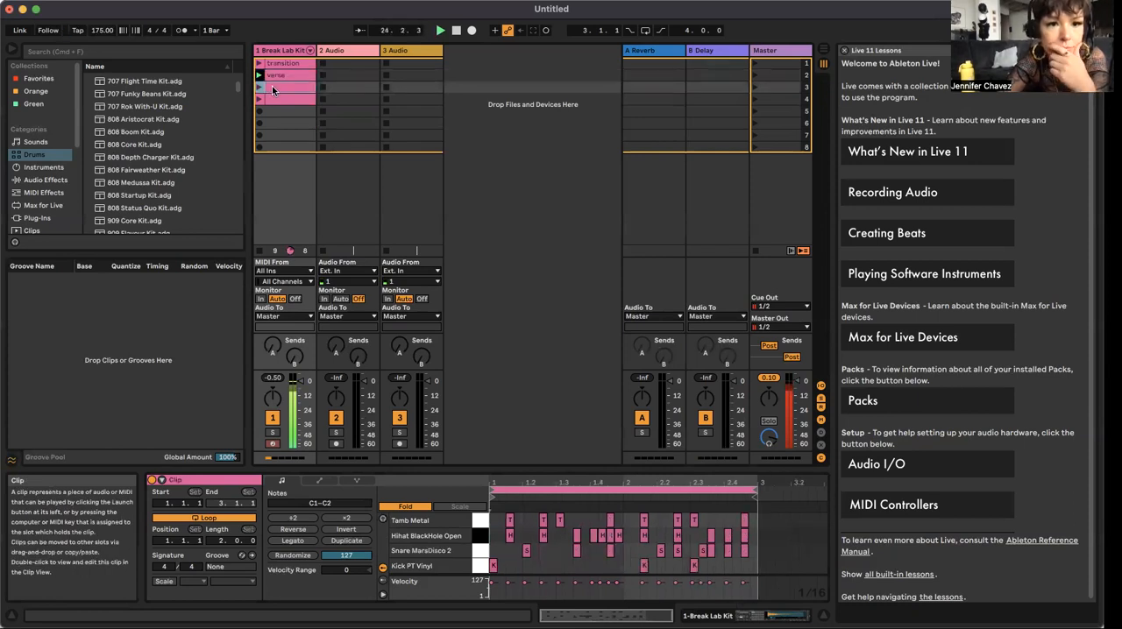
left_click(259, 88)
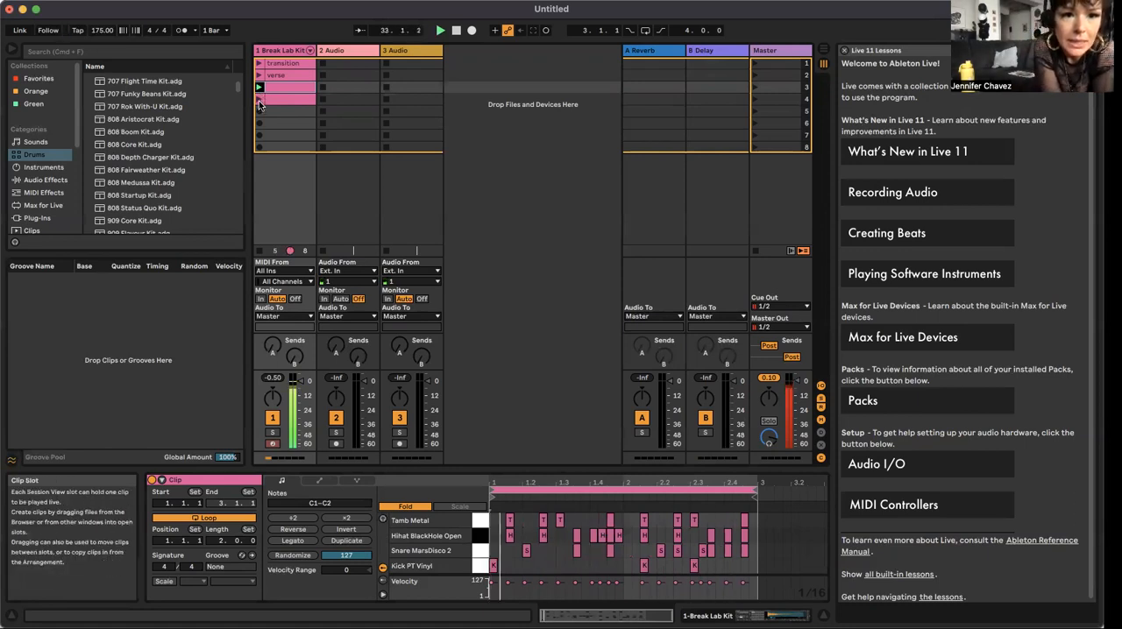
left_click(259, 101)
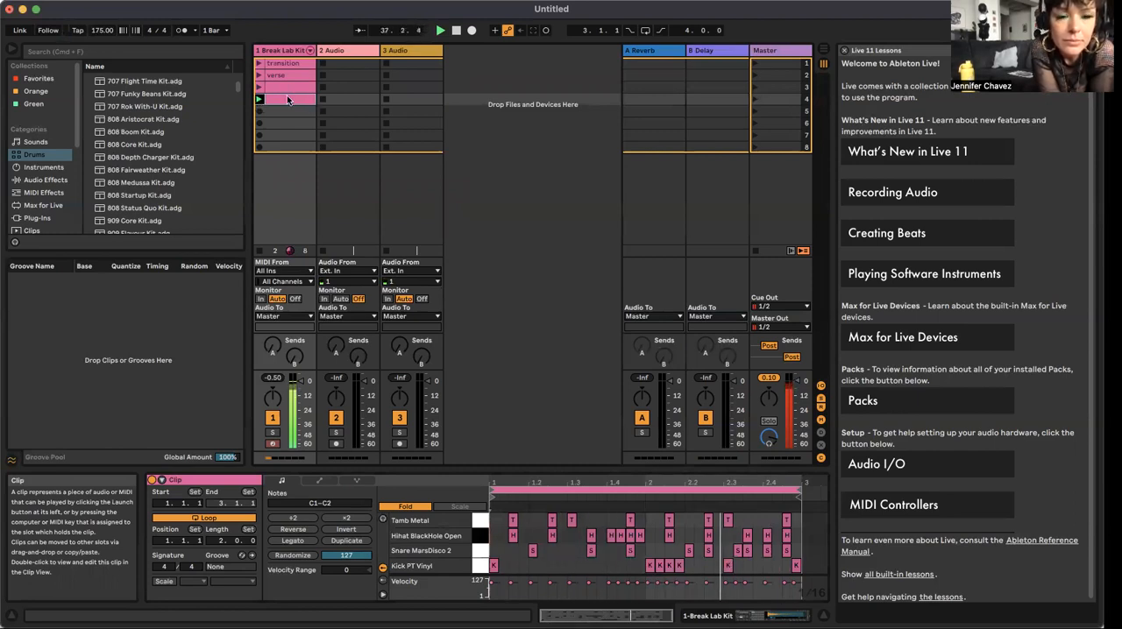
right_click(285, 100)
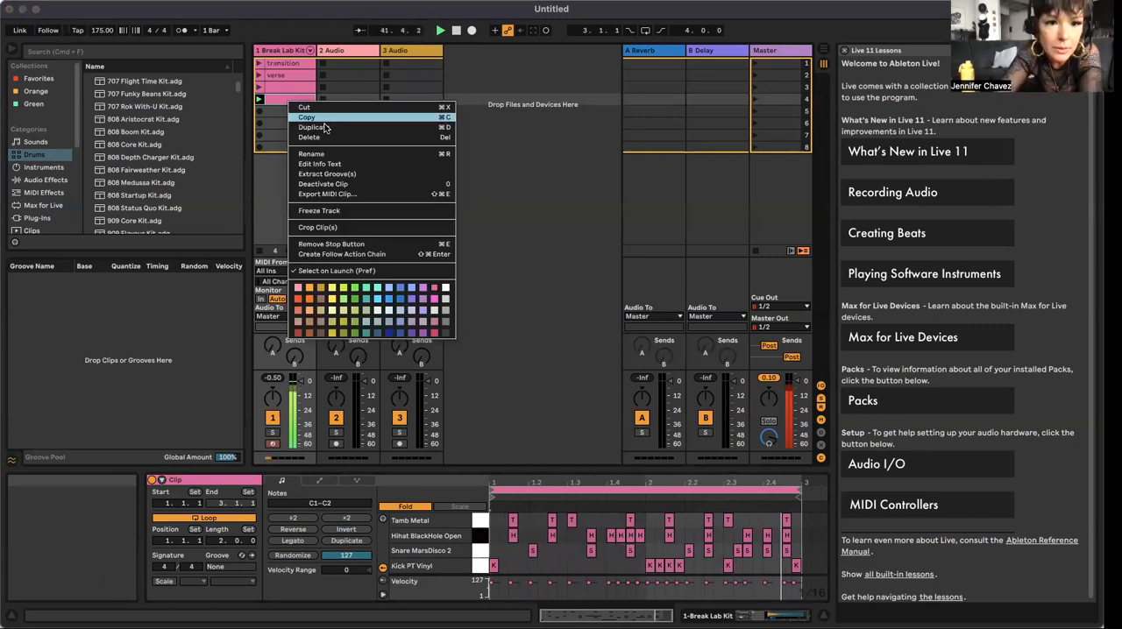
left_click(319, 153)
type("build")
key("Return")
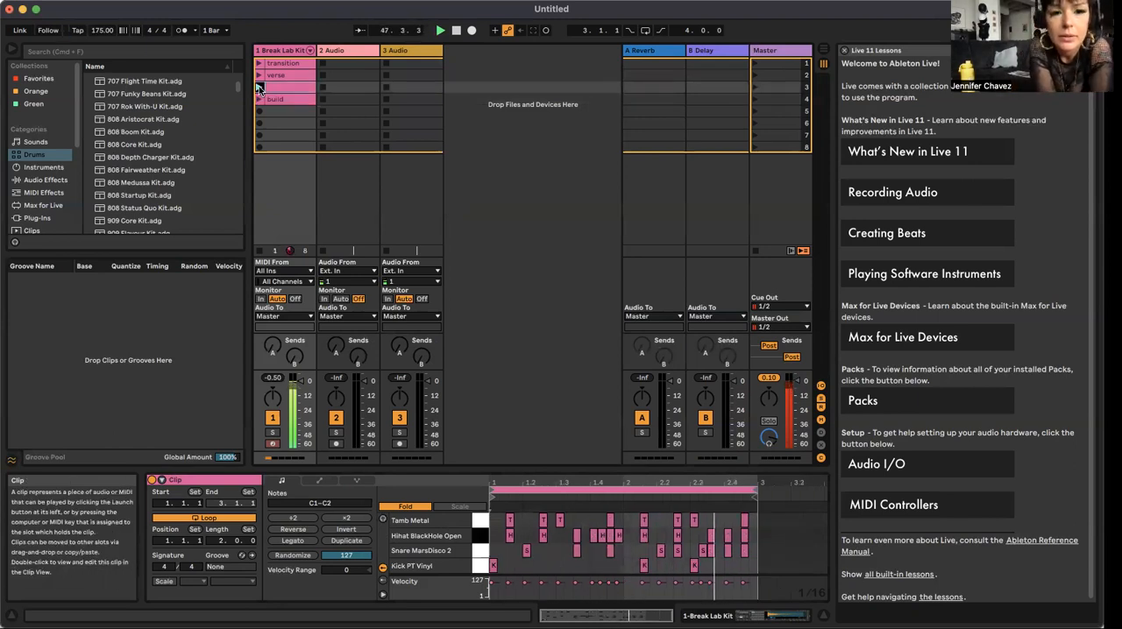
Step: Relaunch the third clip and rename it "chorus"
left_click(258, 87)
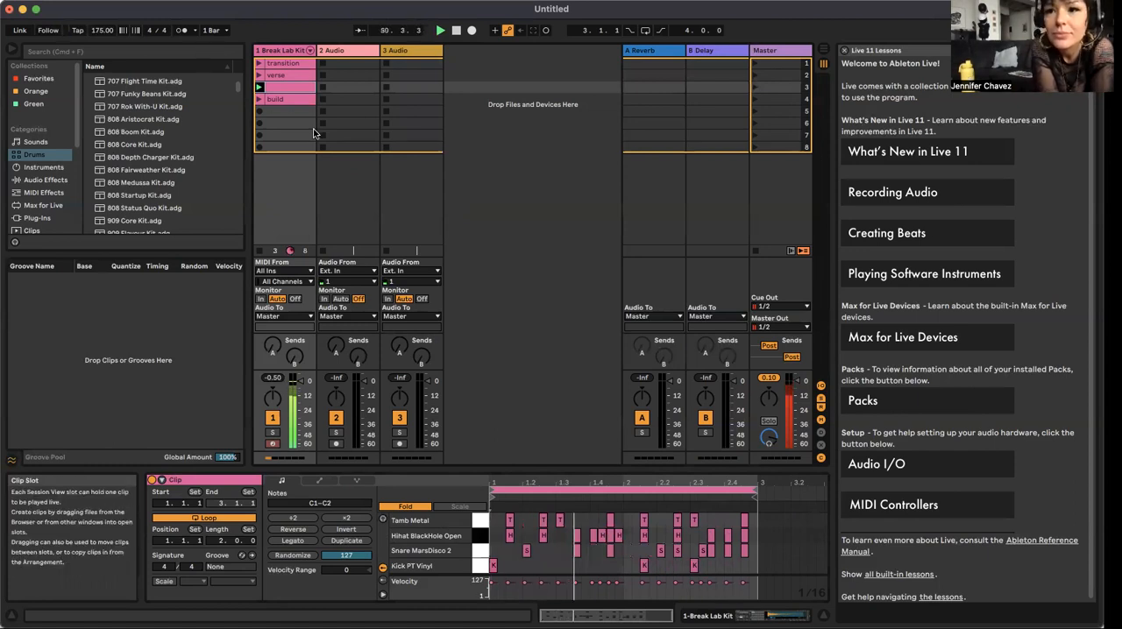
right_click(284, 87)
key("Escape")
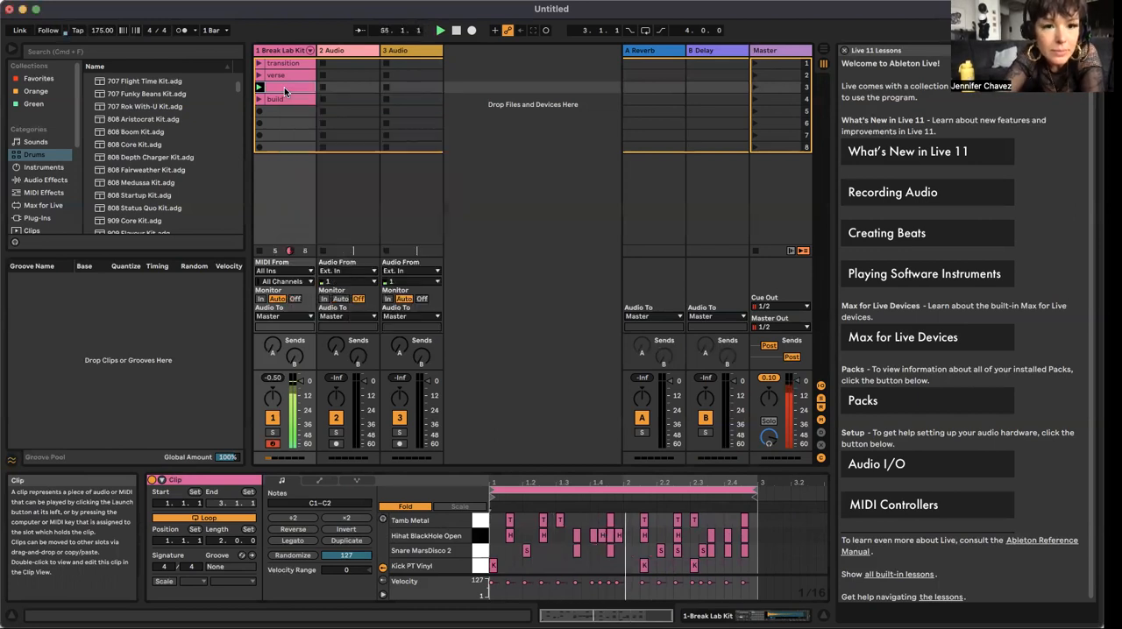
right_click(284, 86)
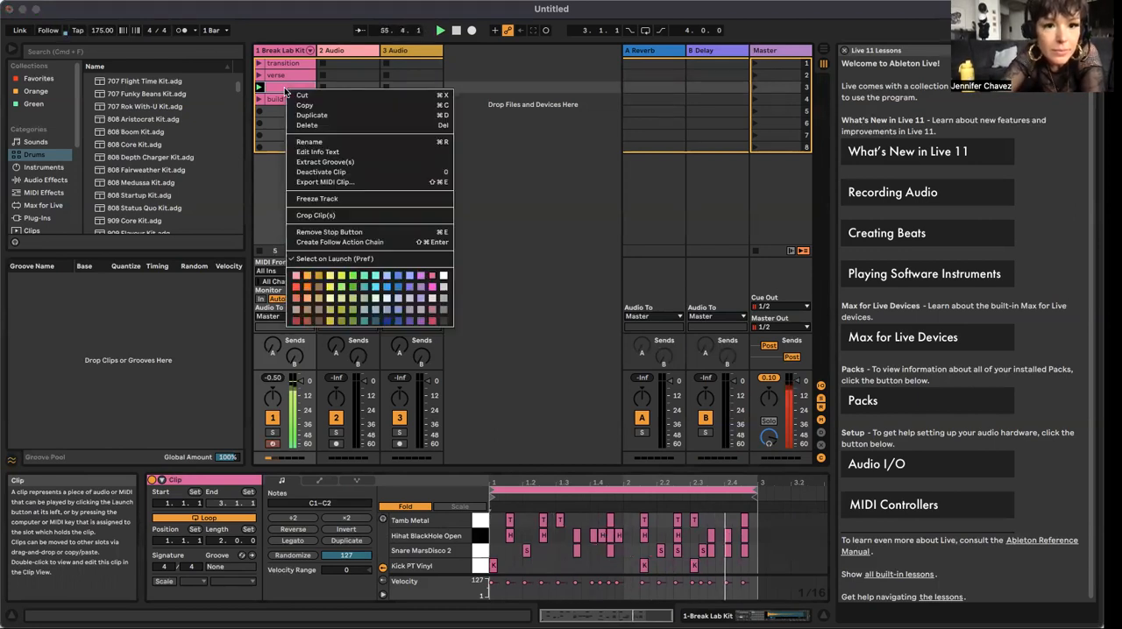
left_click(302, 141)
type("d")
type("horus")
key("Return")
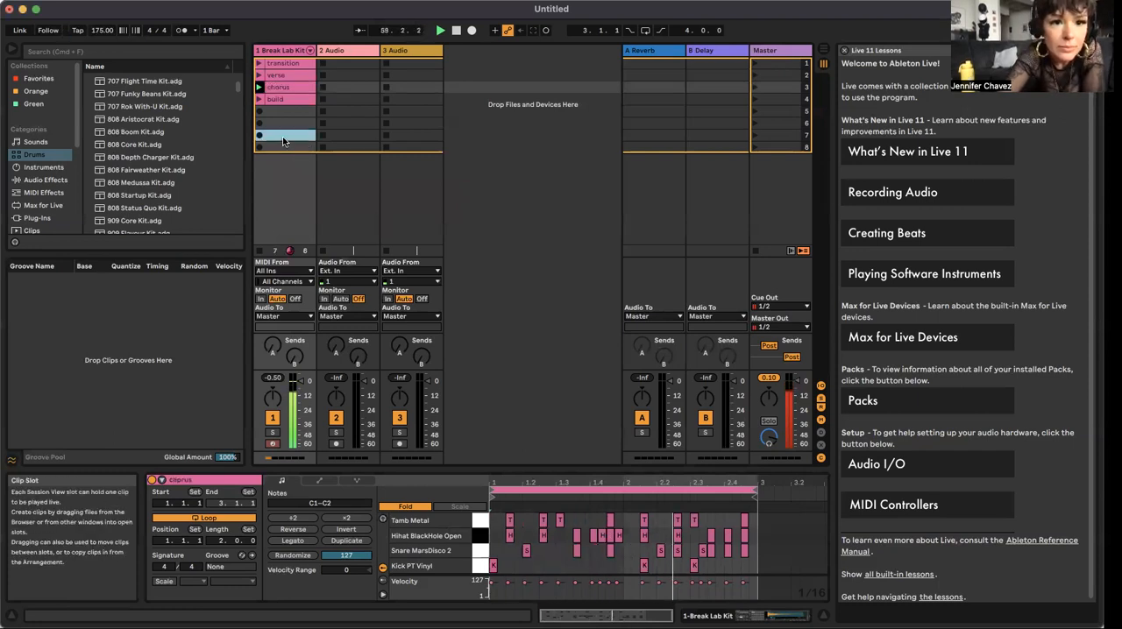
Step: Launch the transition clip to hear it once more, and stop playback
left_click(269, 110)
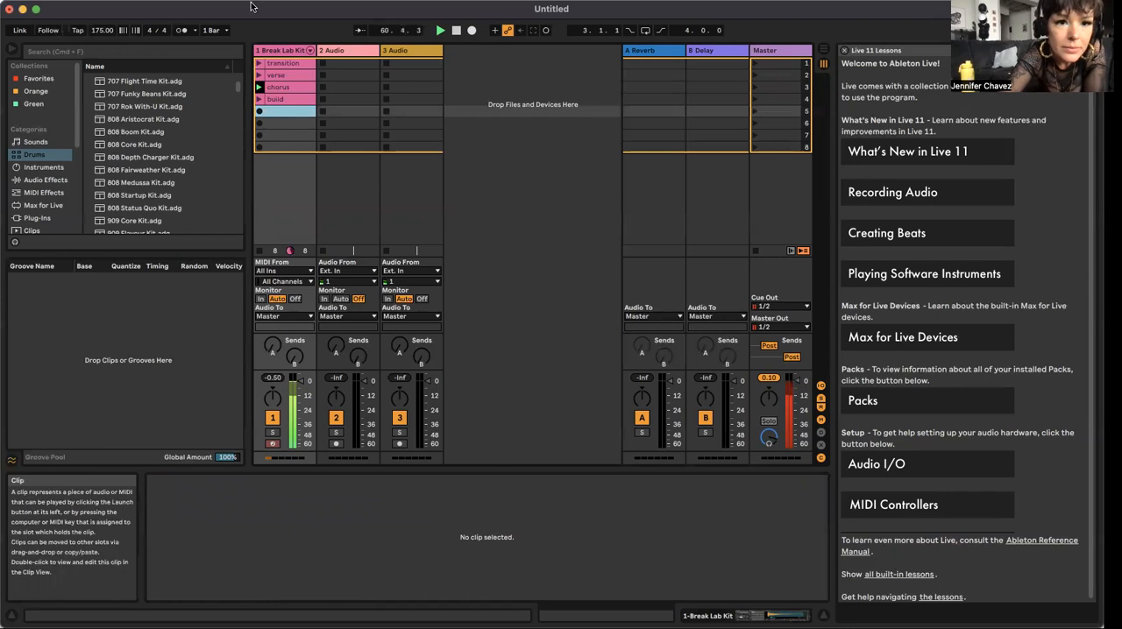
left_click(260, 63)
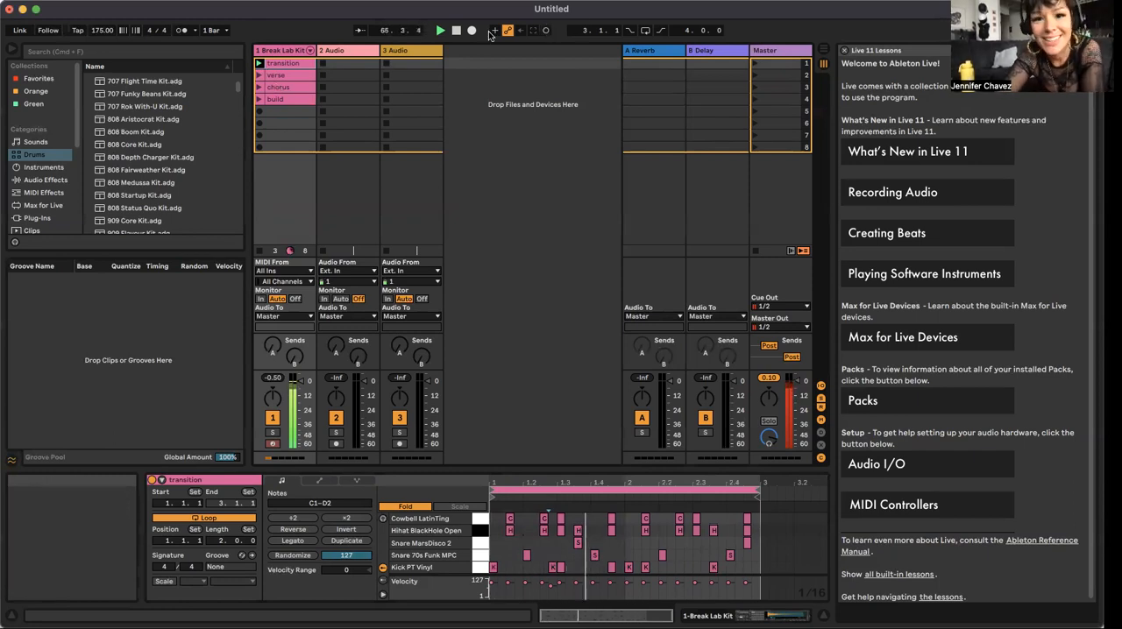
left_click(456, 31)
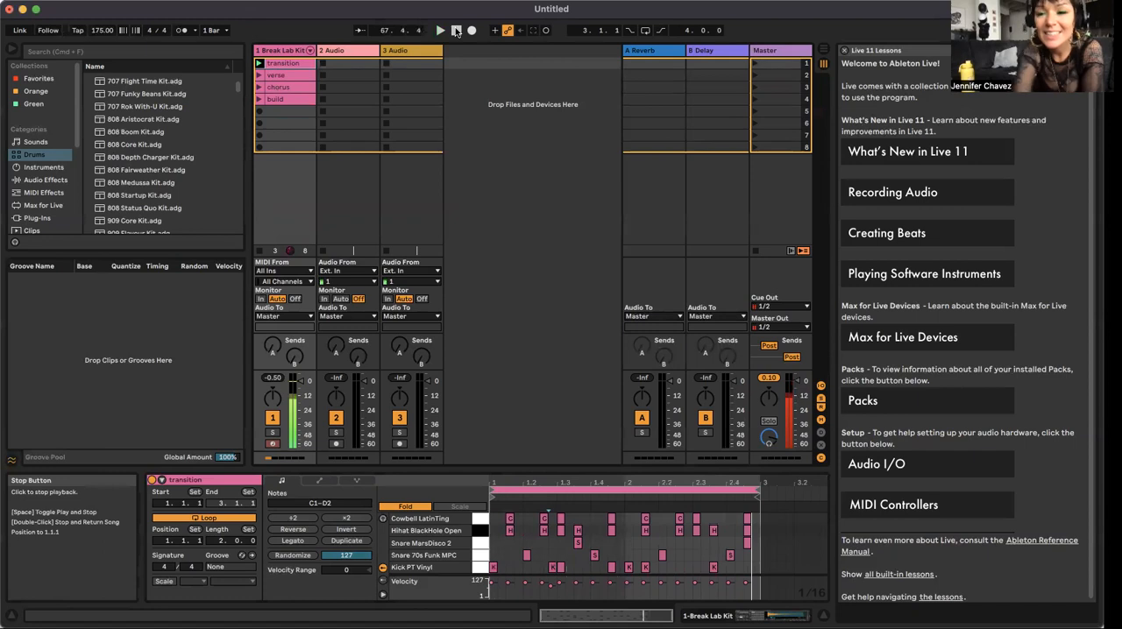
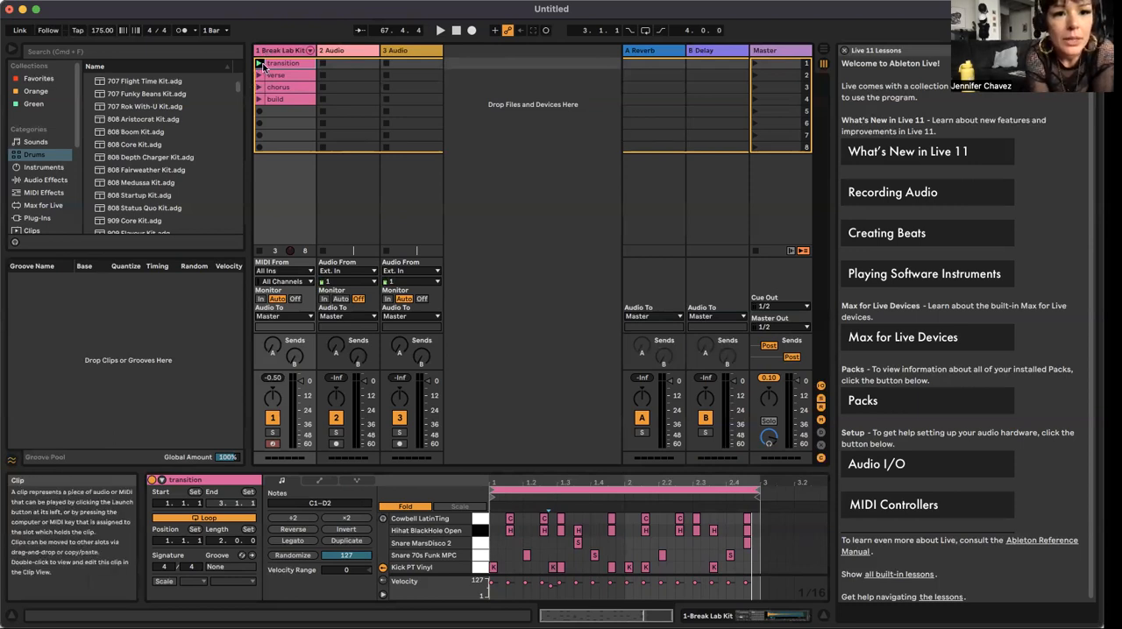
Step: Audition the transition, verse and chorus drum clips in turn
left_click(260, 66)
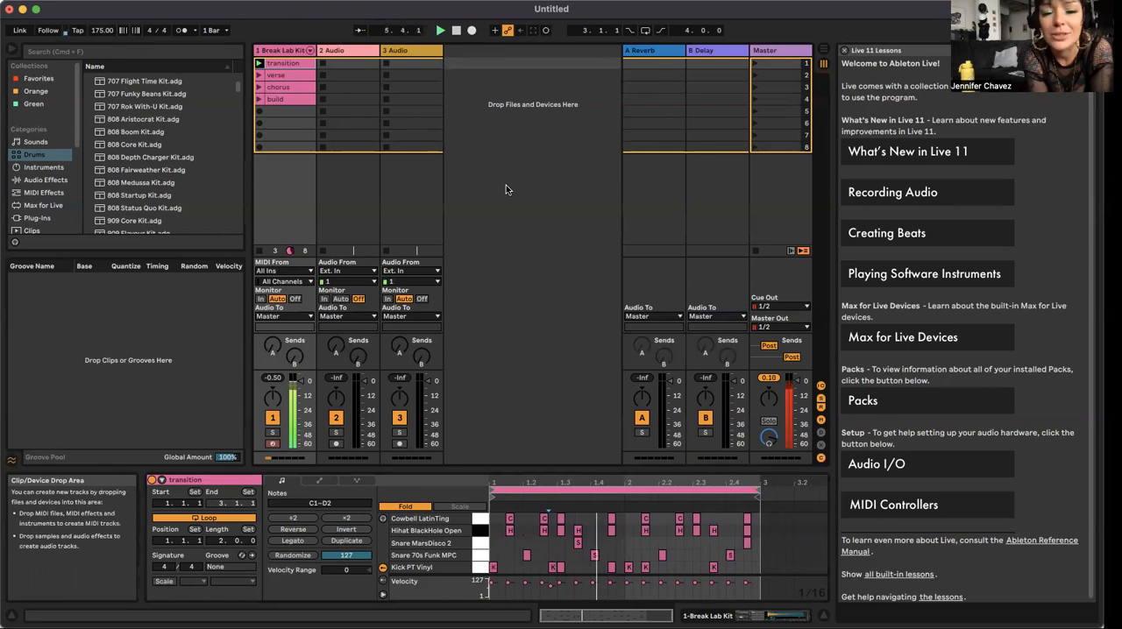
left_click(259, 77)
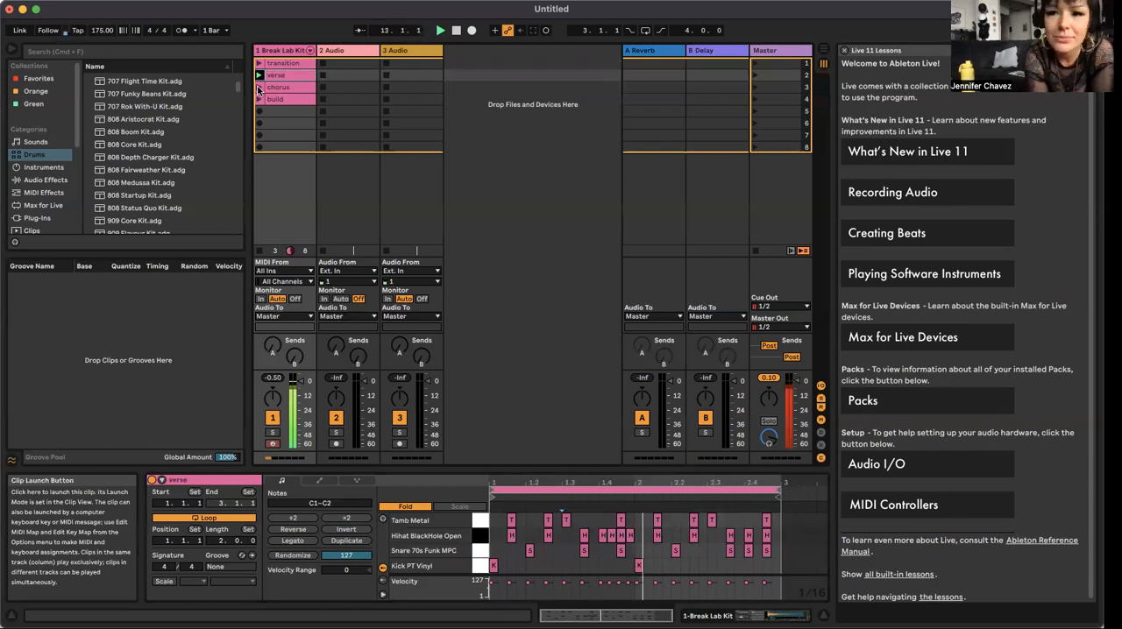
left_click(259, 86)
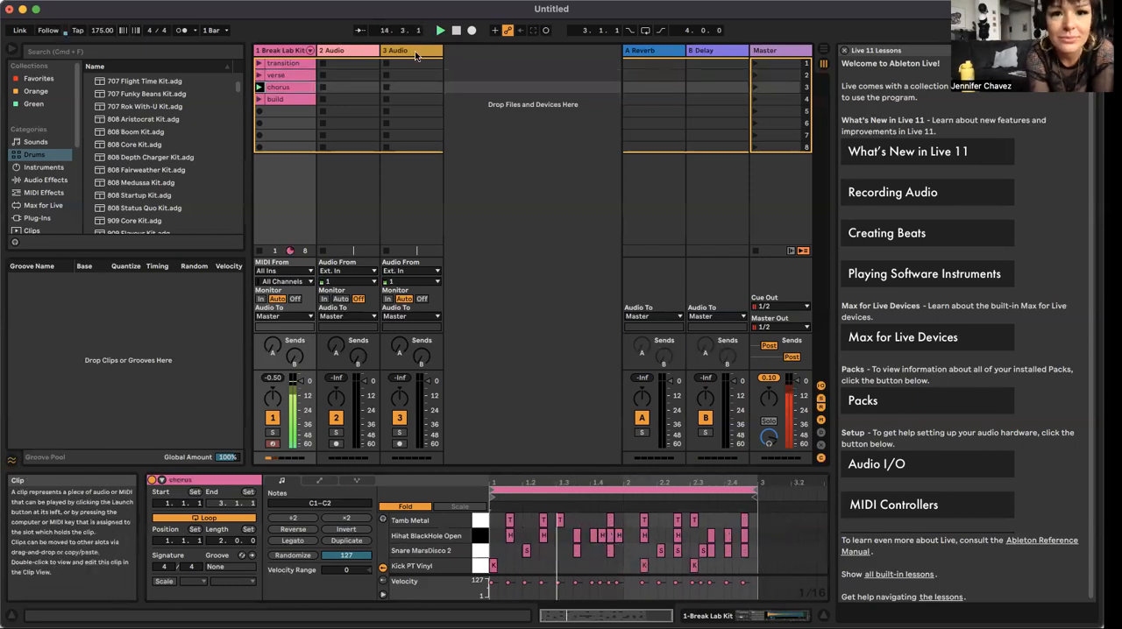
left_click(491, 163)
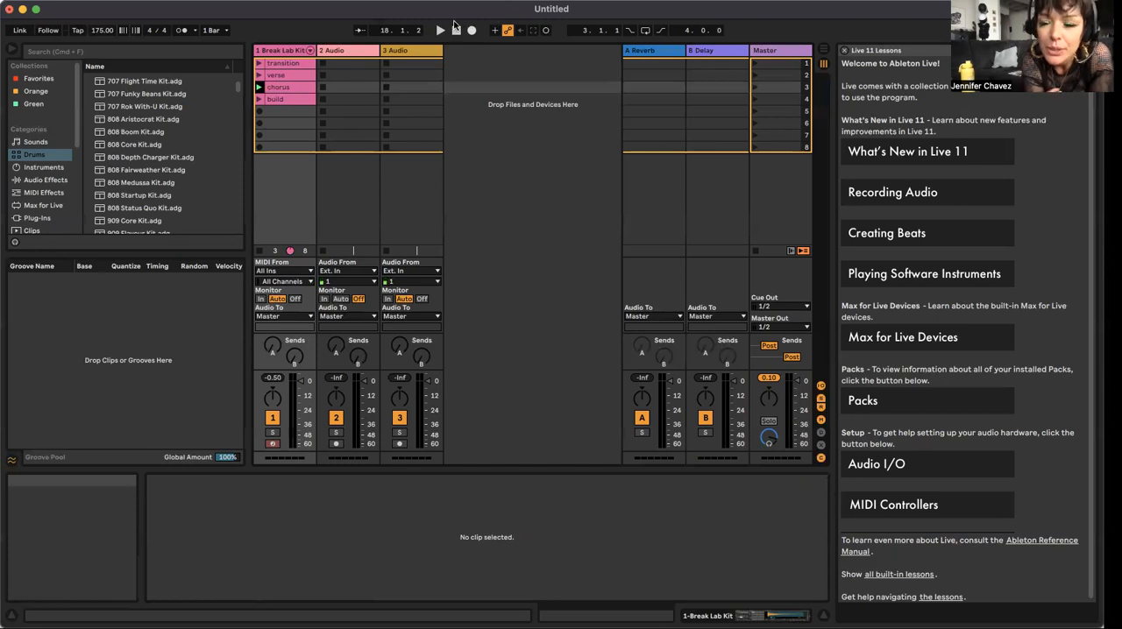
Step: Delete one of the two empty audio tracks and close the built-in lessons view
left_click(356, 51)
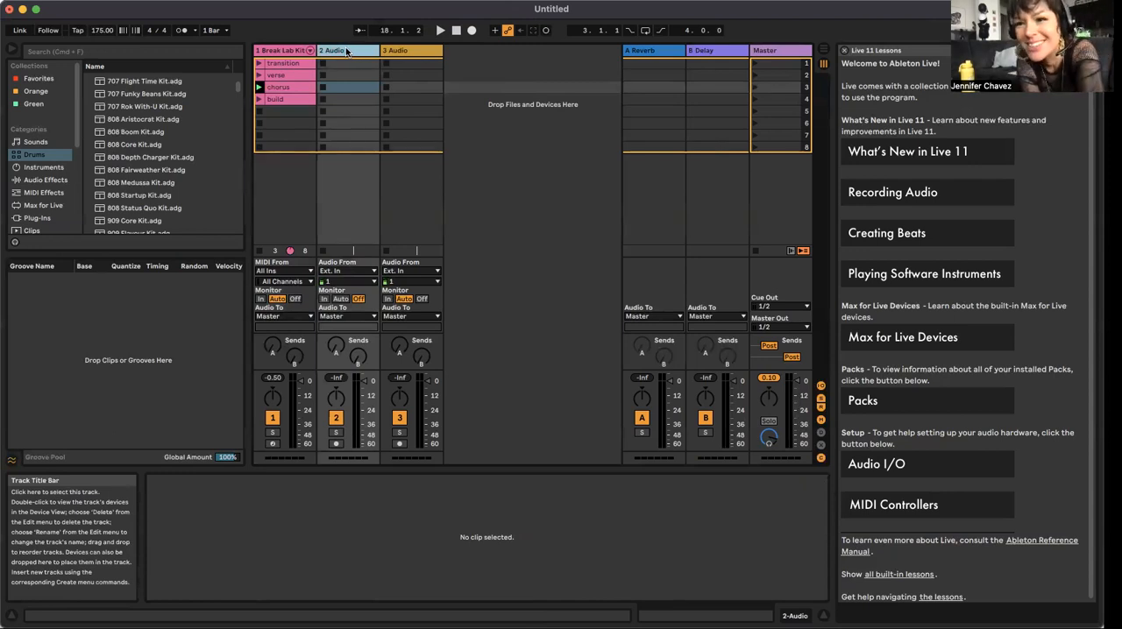
key("Delete")
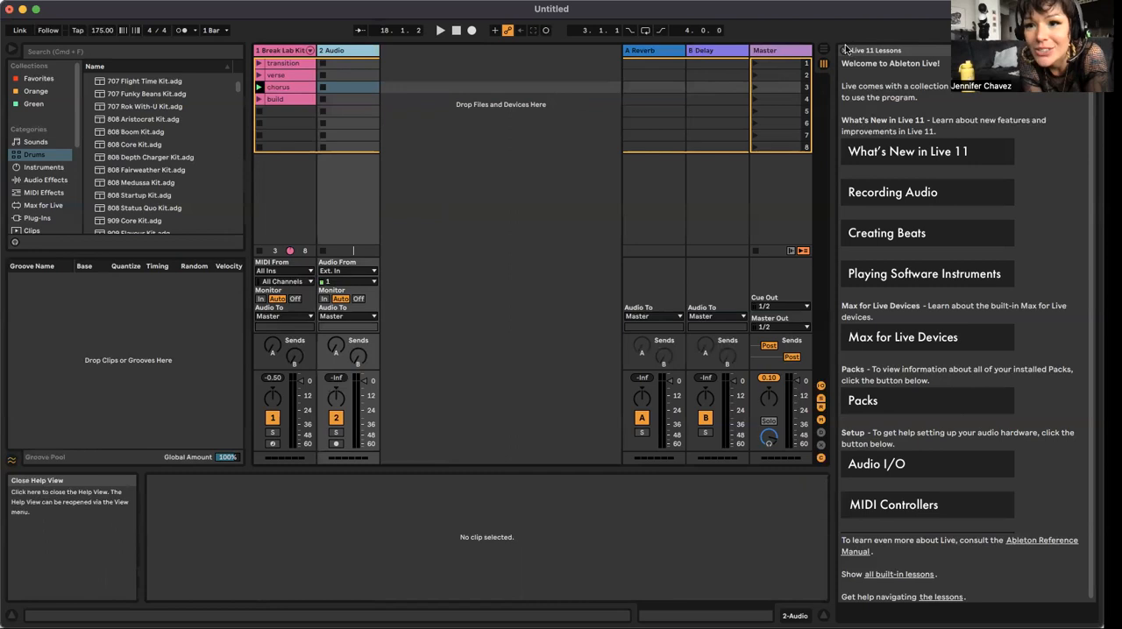
left_click(845, 49)
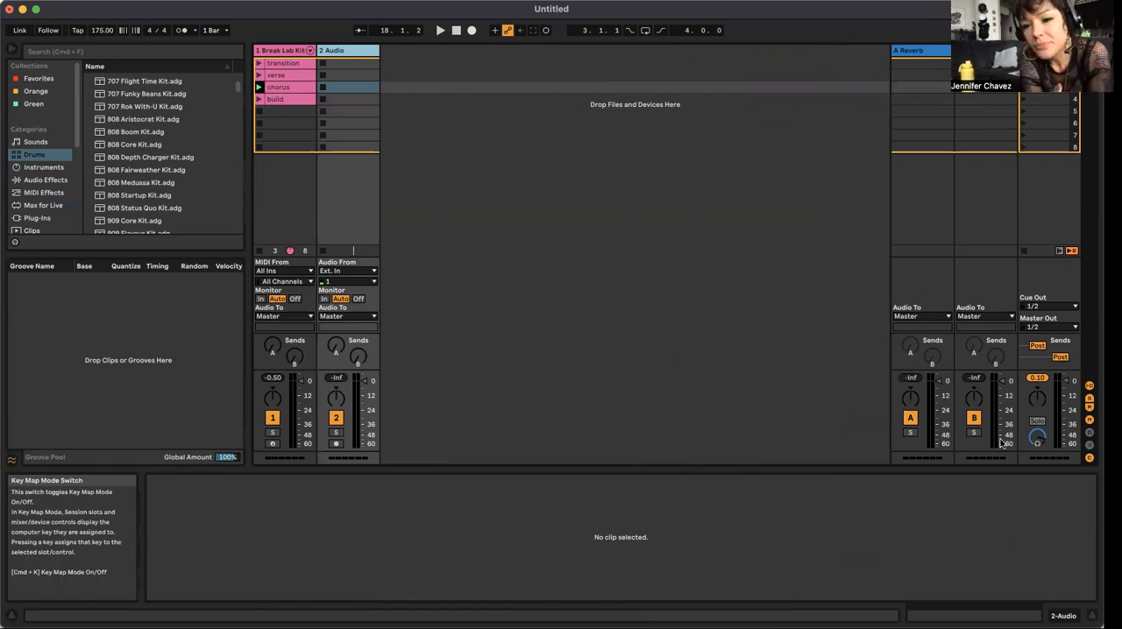
Step: Replace the remaining audio track with a new MIDI track and load 101 Bass Sidechain Fuzz onto it
right_click(337, 54)
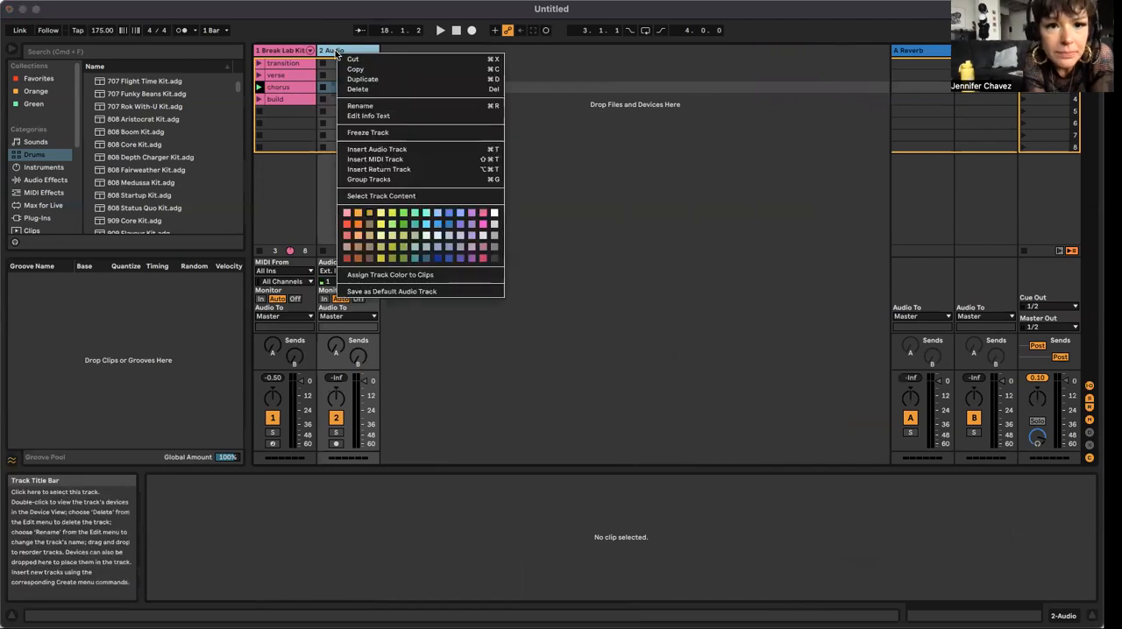
left_click(393, 161)
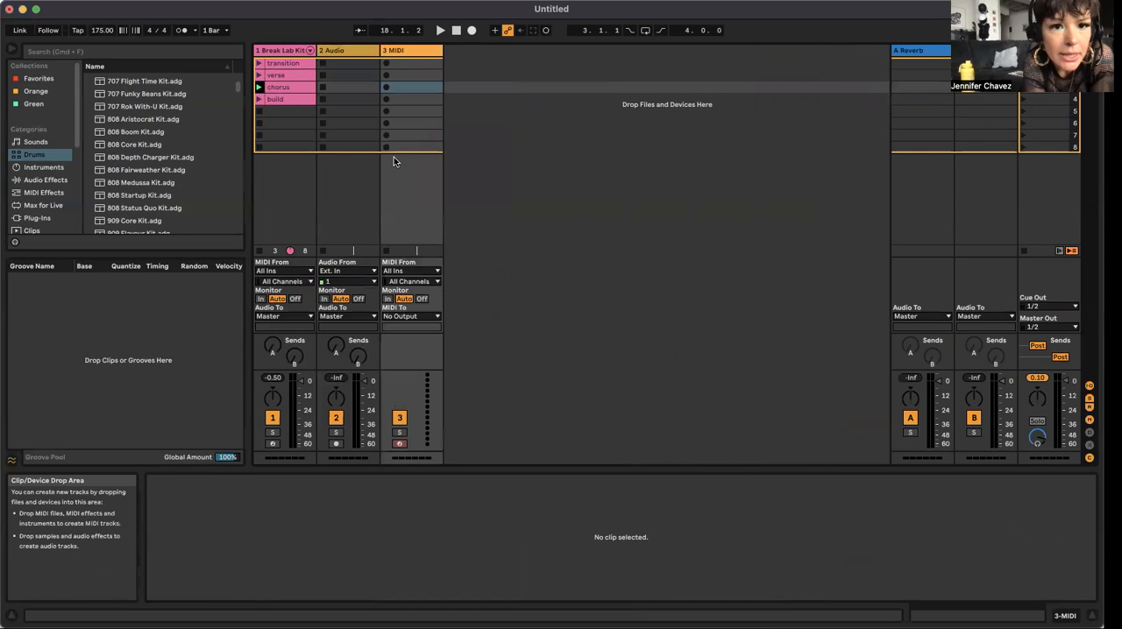
left_click(348, 53)
key("Delete")
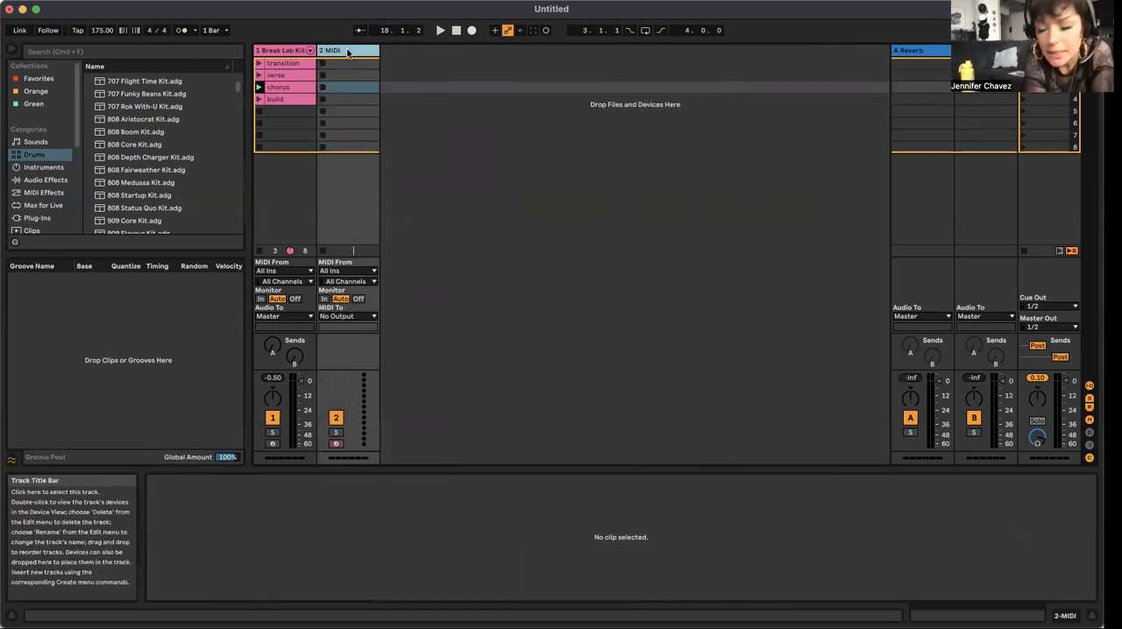
left_click(348, 52)
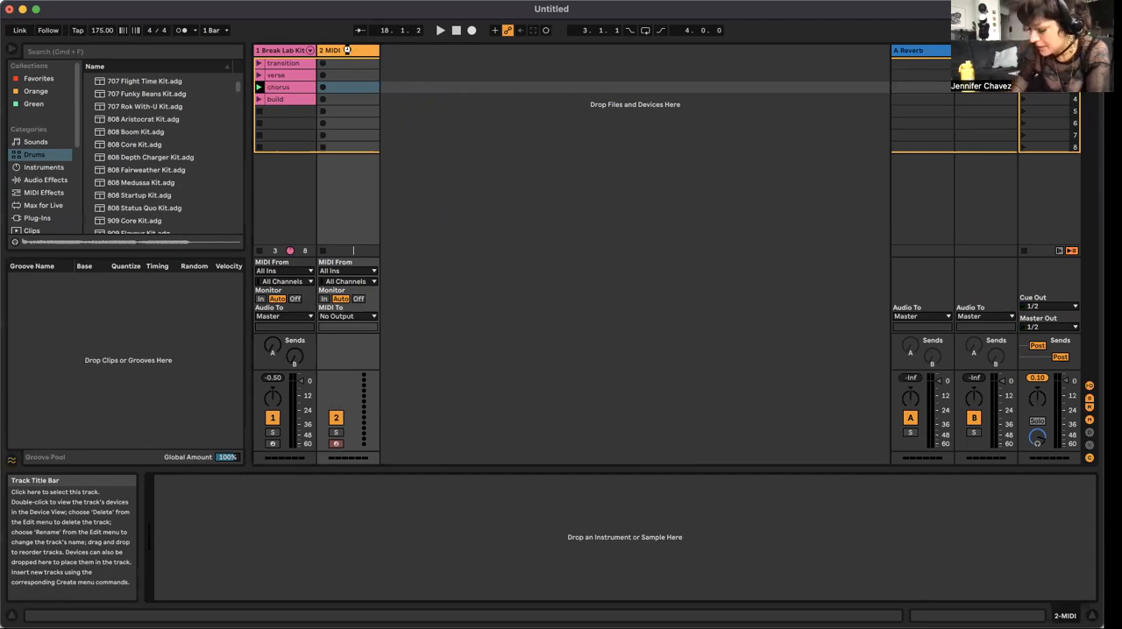
left_click_drag(347, 50, 347, 51)
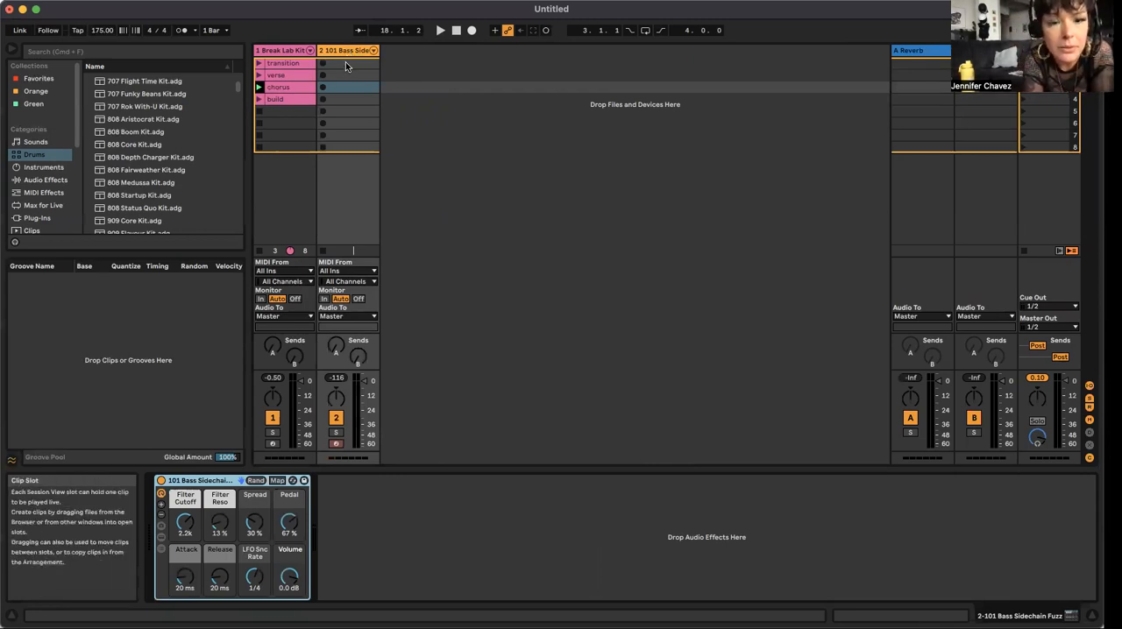
Step: Launch the transition drums and create a one-bar bass clip beside them with sustained B1, C2, F2 and G2 notes
left_click(345, 63)
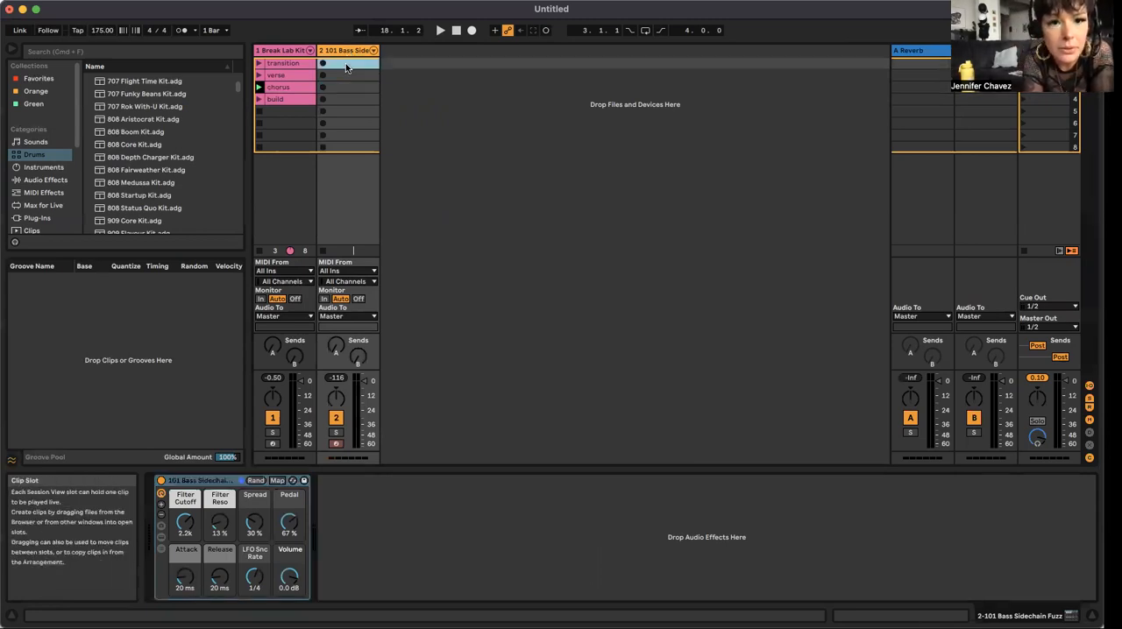
left_click(259, 66)
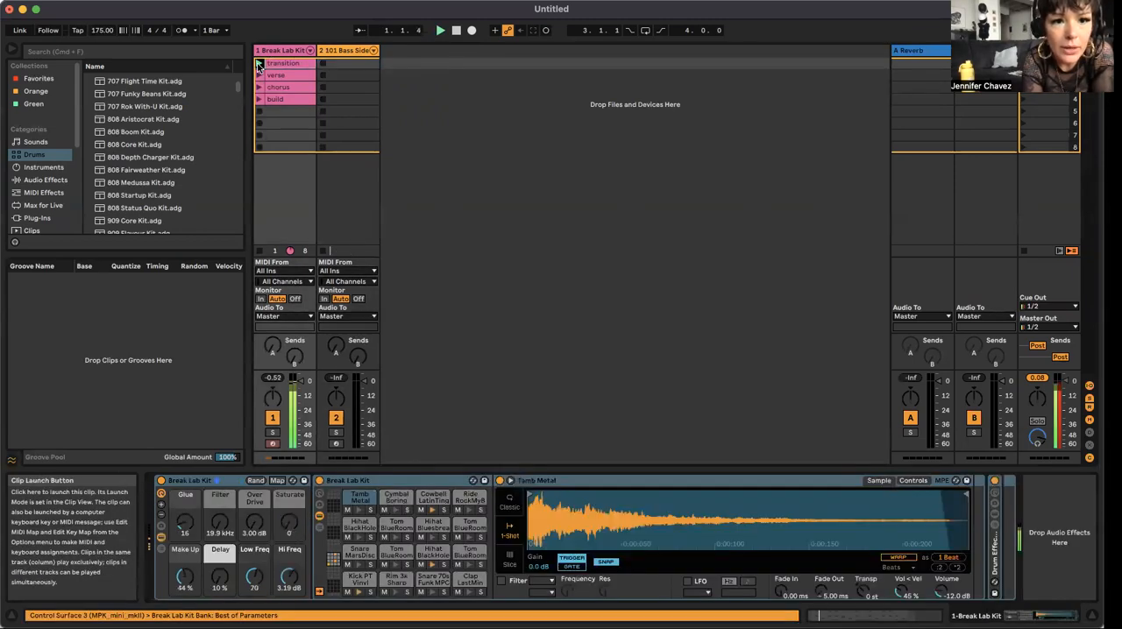
double_click(342, 64)
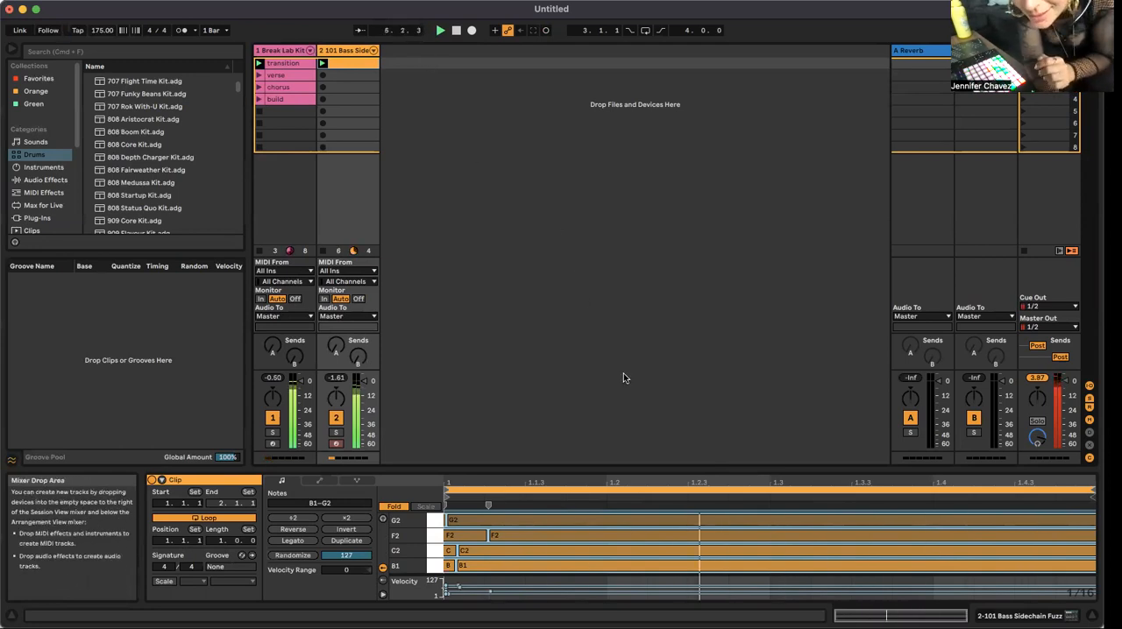
Step: Launch the verse drums, then create and launch a bass clip beside them with its loop extended to three bars
left_click(337, 75)
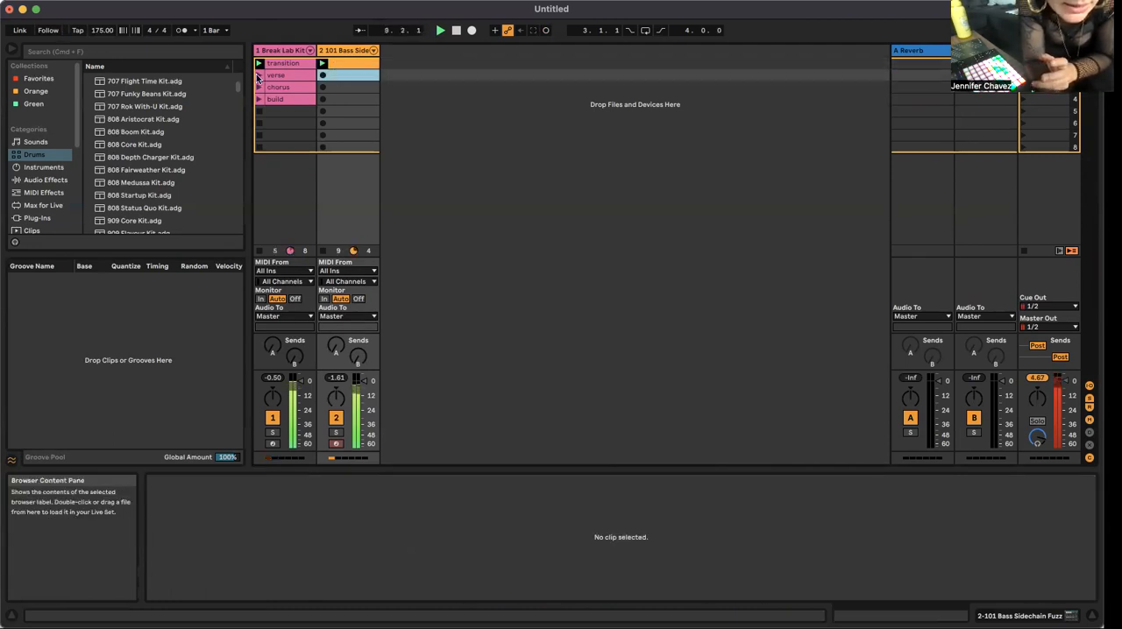
left_click(307, 77)
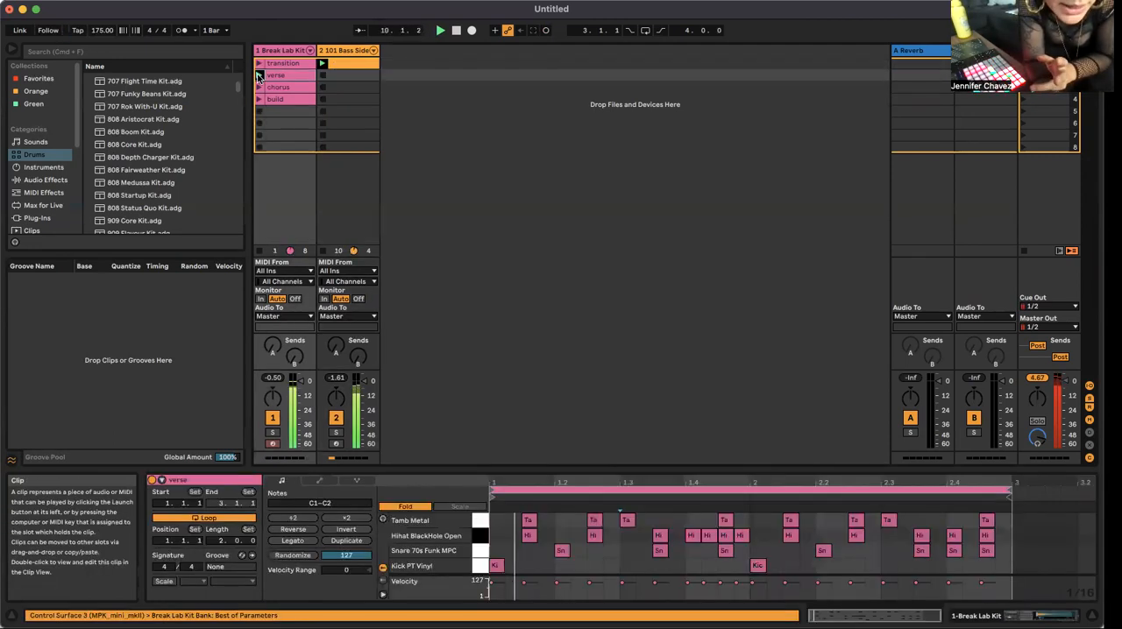
left_click(355, 75)
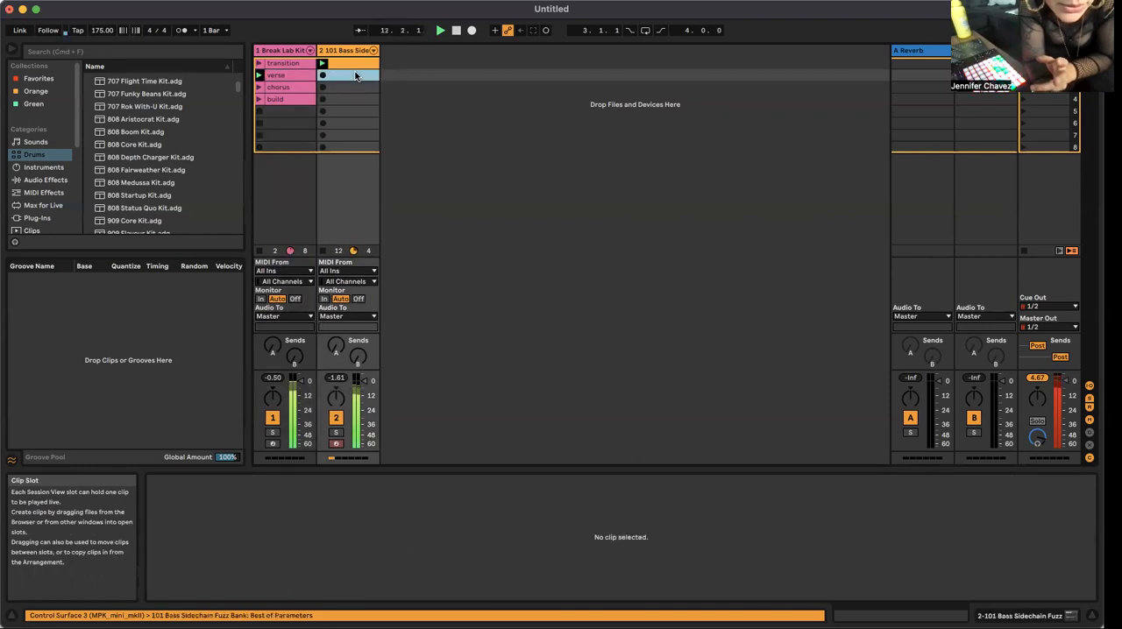
double_click(355, 76)
left_click(321, 76)
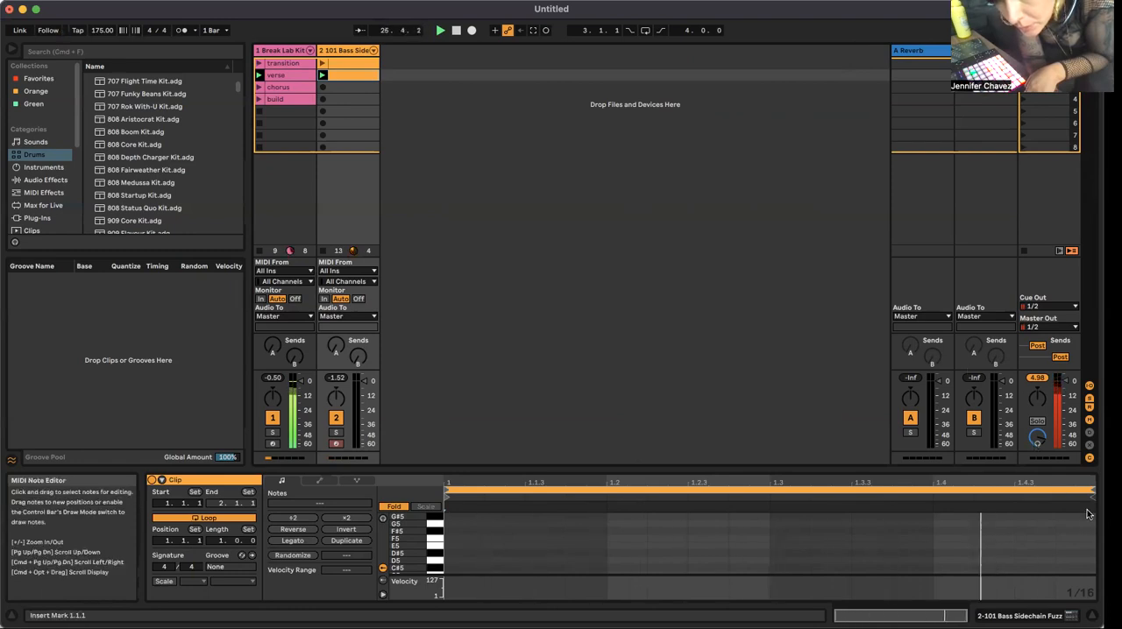
left_click_drag(1091, 494, 979, 482)
left_click_drag(875, 468, 717, 488)
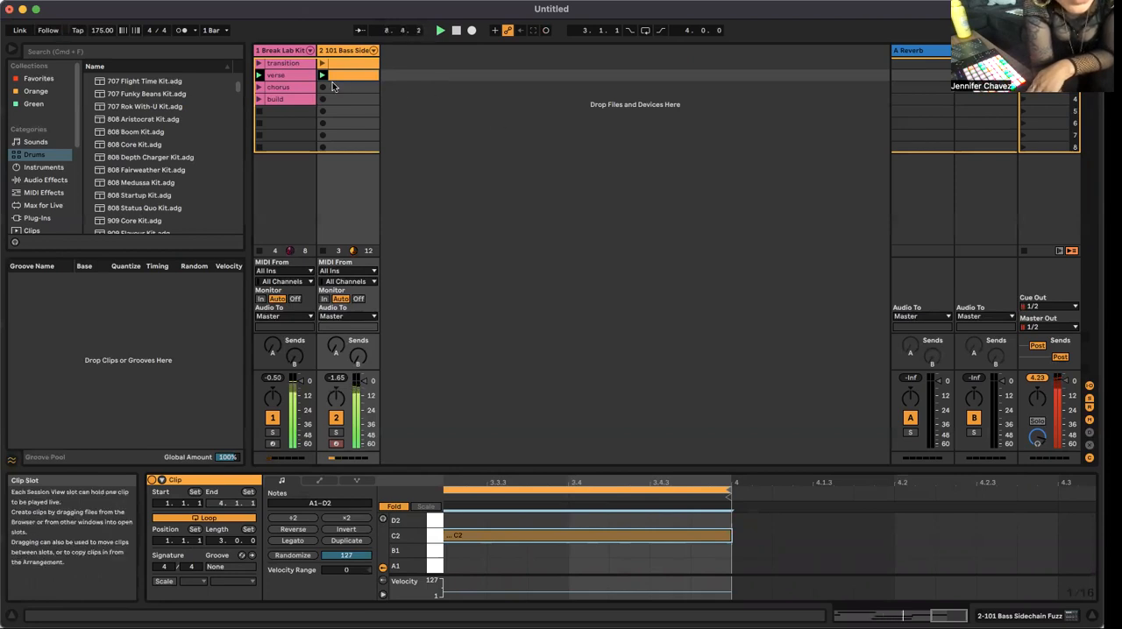
Step: Launch the chorus drums and build a one-bar bass clip beside them with sustained E1, F1 and C2 notes
left_click(260, 89)
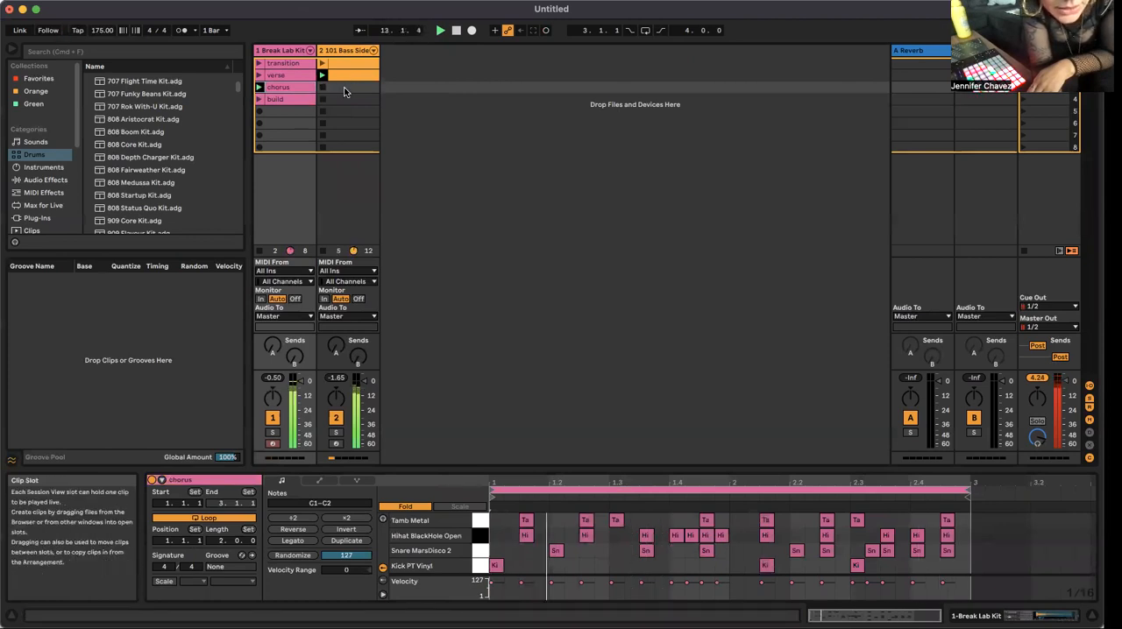
left_click(344, 87)
double_click(335, 87)
left_click(322, 88)
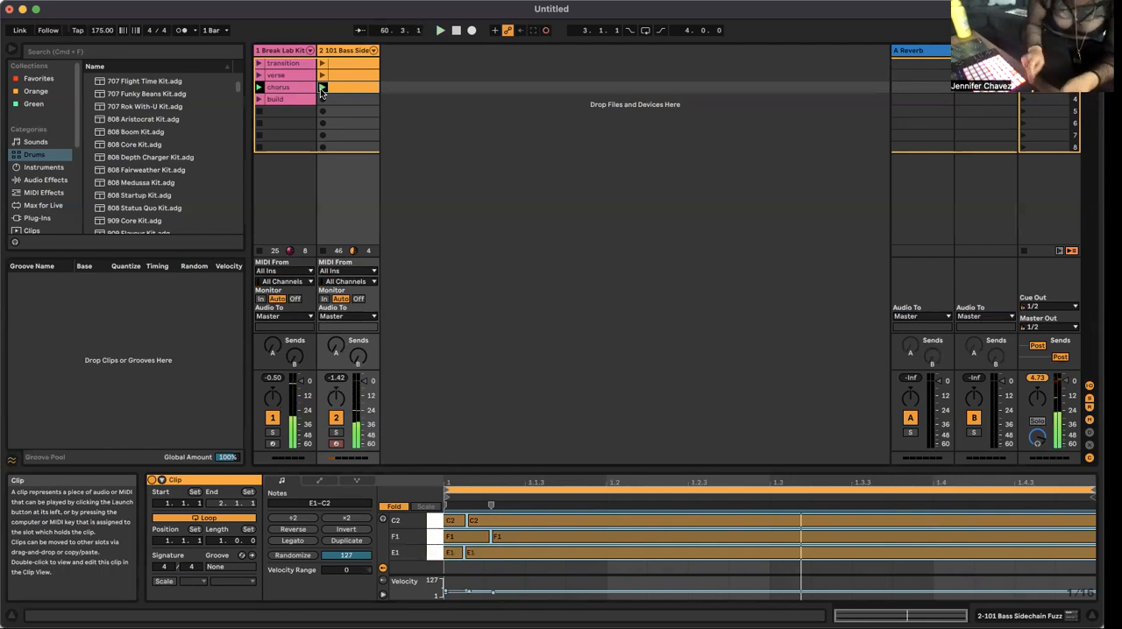
key("space")
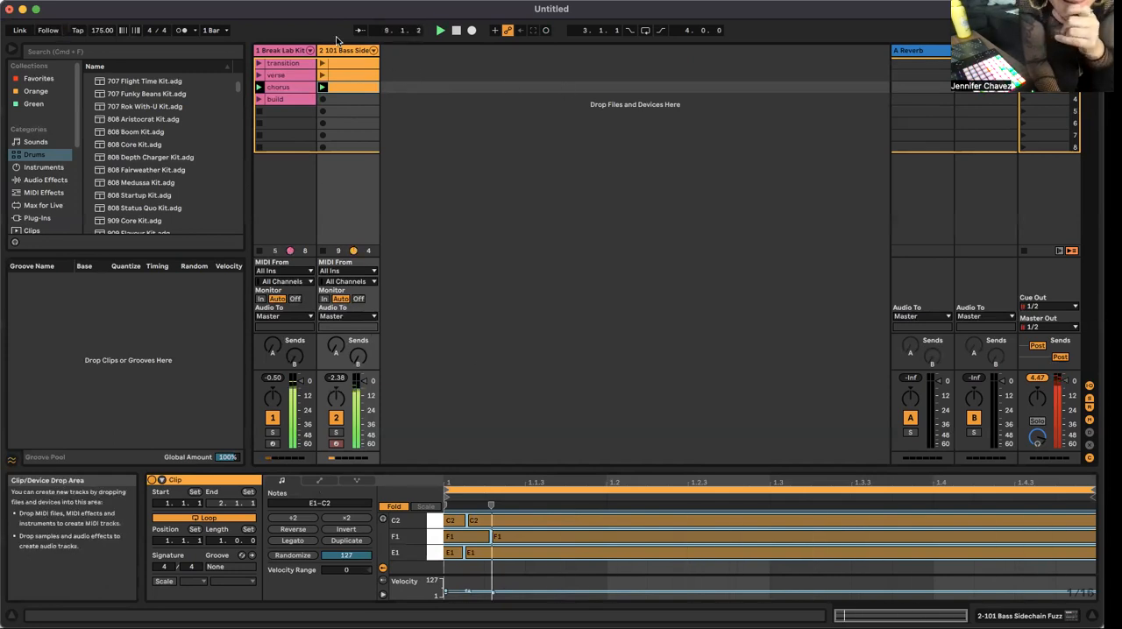
Step: Launch the build drums, then create and launch a one-bar bass clip beside them with short notes between F1 and E2
left_click(282, 101)
left_click(259, 100)
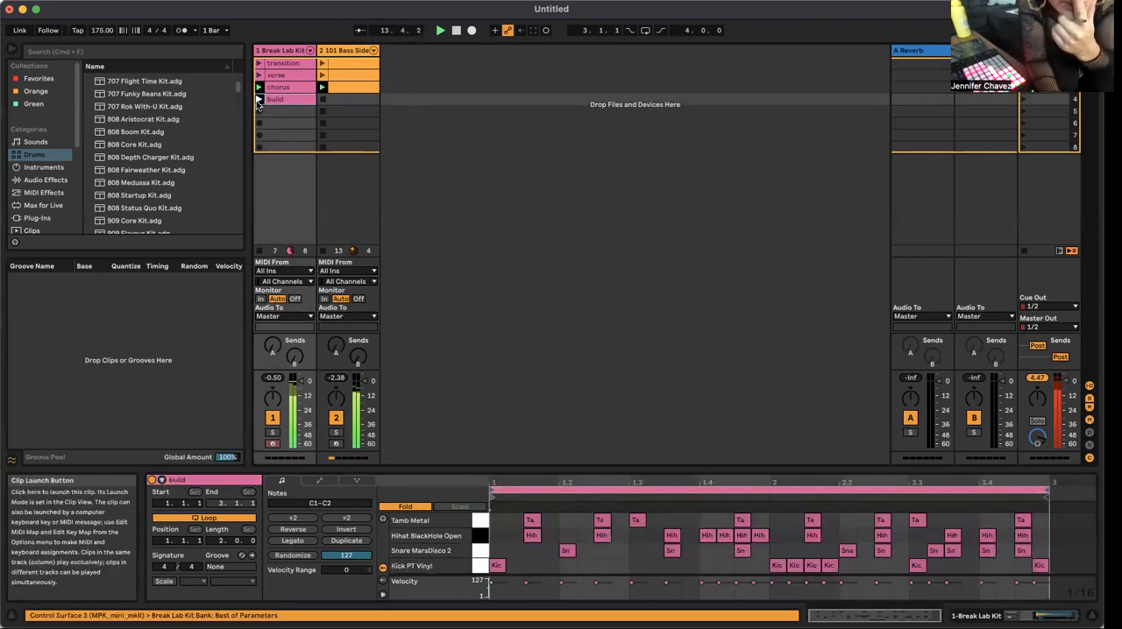
left_click(330, 101)
double_click(330, 102)
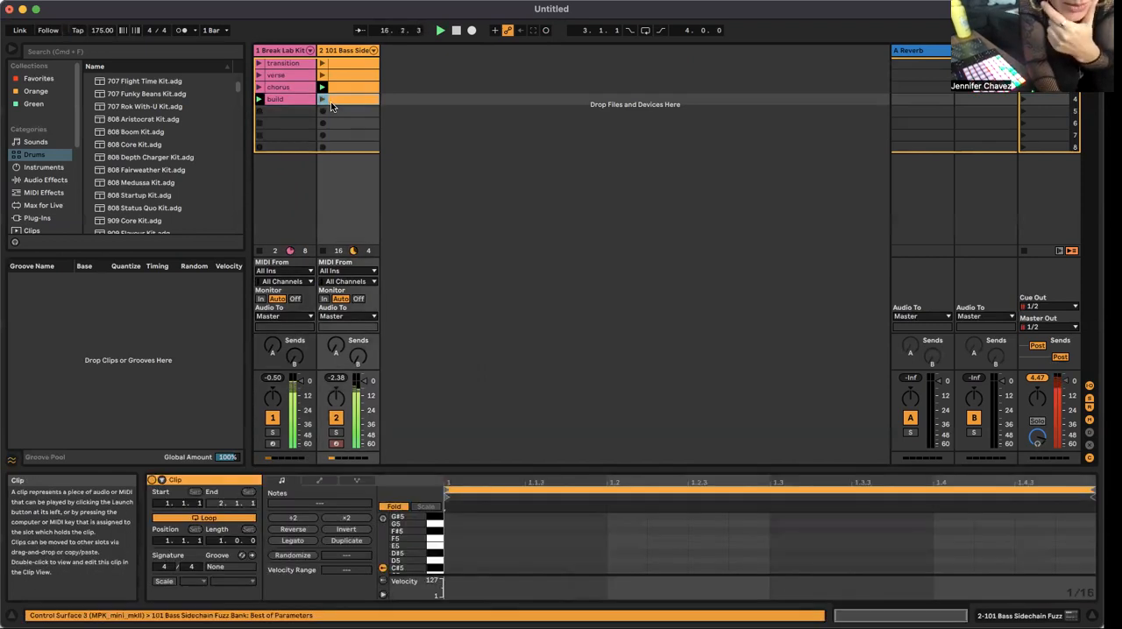
left_click(321, 99)
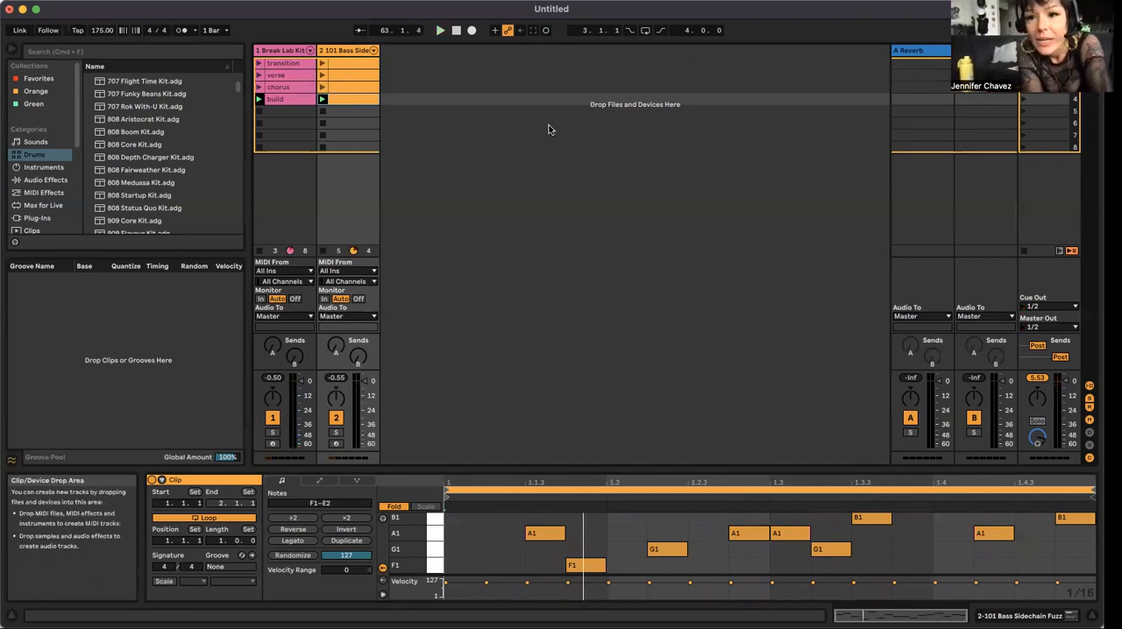
Step: Place the transition drum clip at bar 1 of the Arrangement's Break Lab Kit track and extend it to four bars
left_click(288, 65)
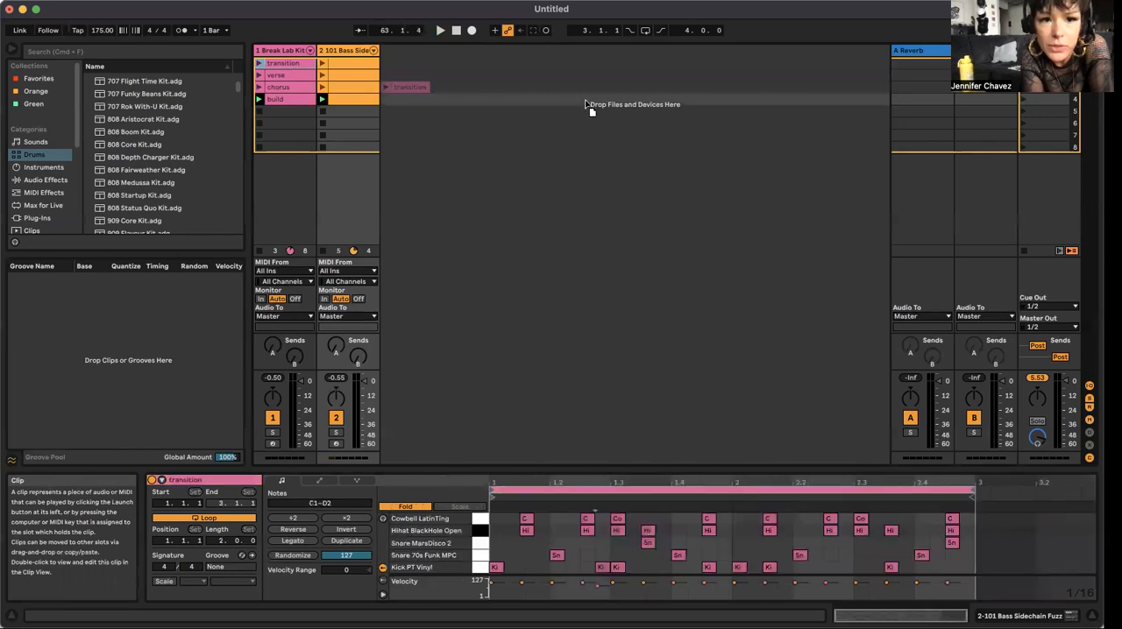
left_click_drag(1087, 58, 259, 119)
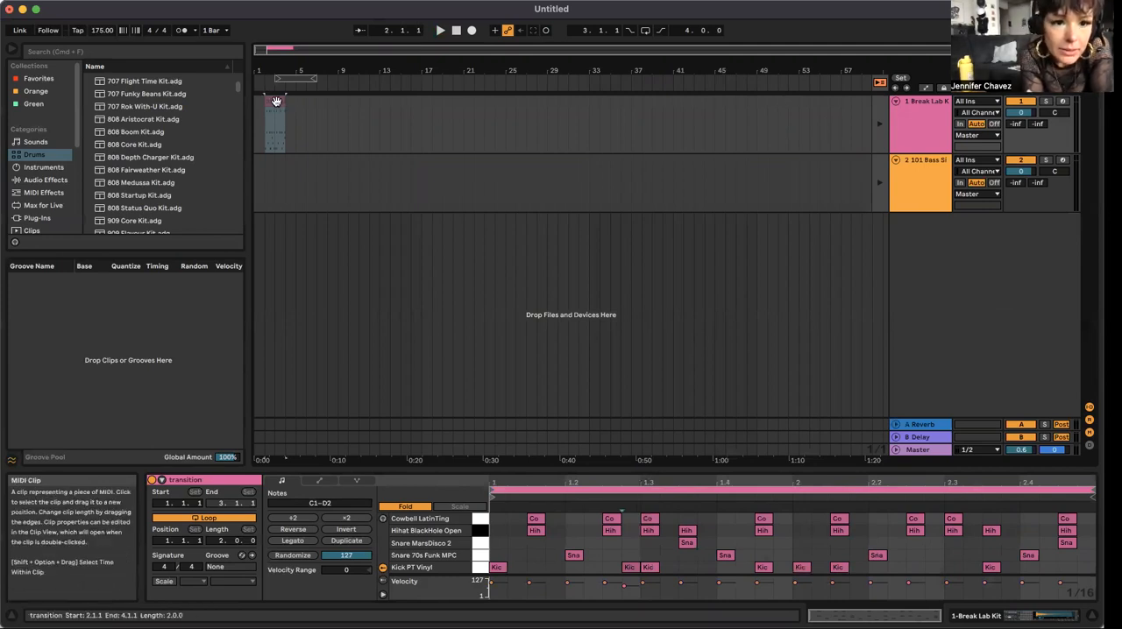
left_click_drag(275, 102, 263, 102)
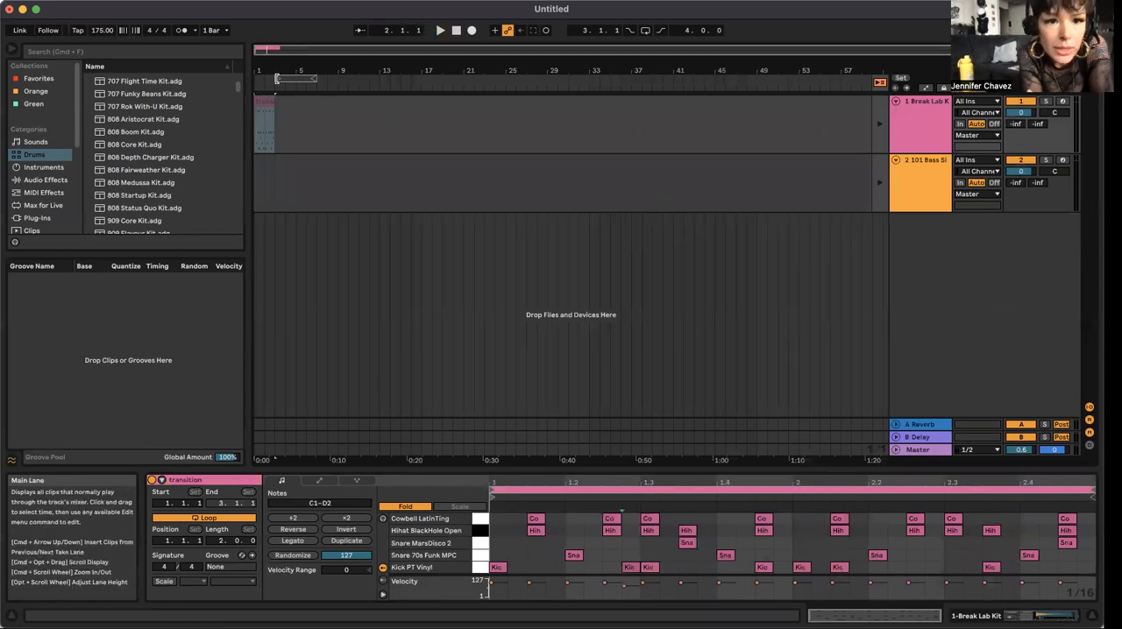
mouse_move(276, 99)
left_mouse_down()
mouse_move(309, 105)
mouse_move(294, 110)
left_mouse_up()
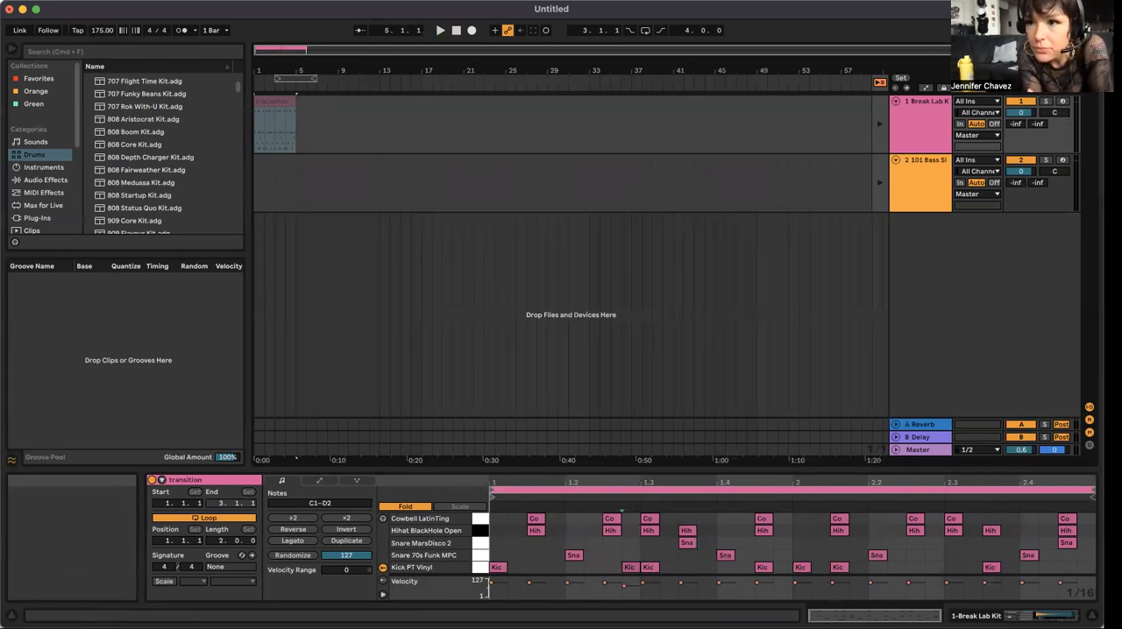
Step: Place the transition row's bass clip at bar 3 of the 101 Bass track in the Arrangement and return to the Session View
key("Tab")
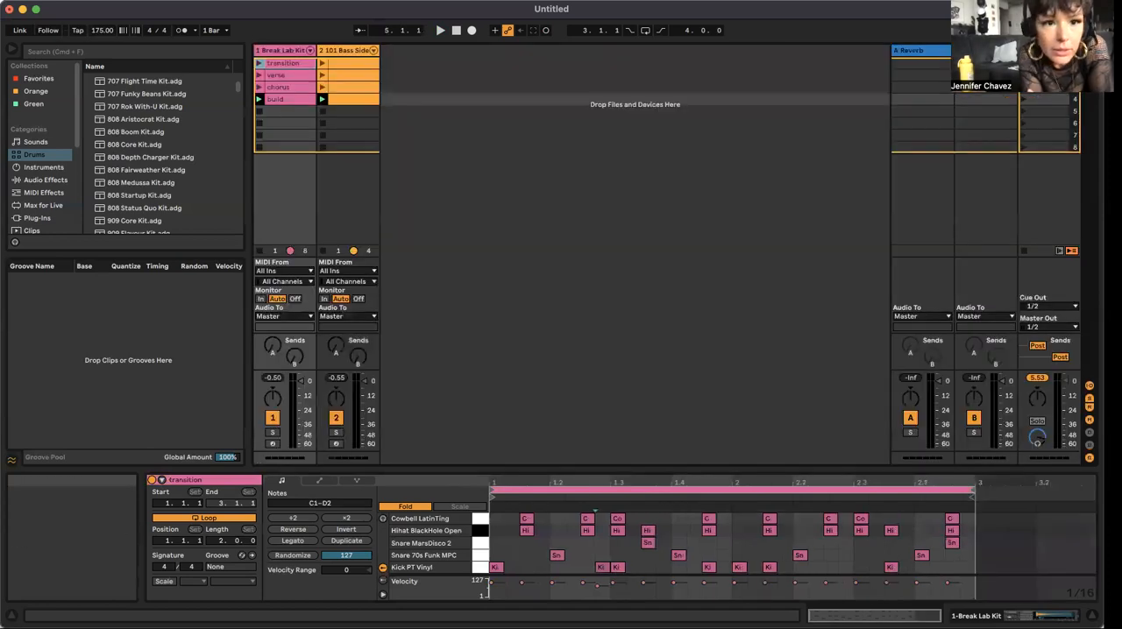
left_click(335, 67)
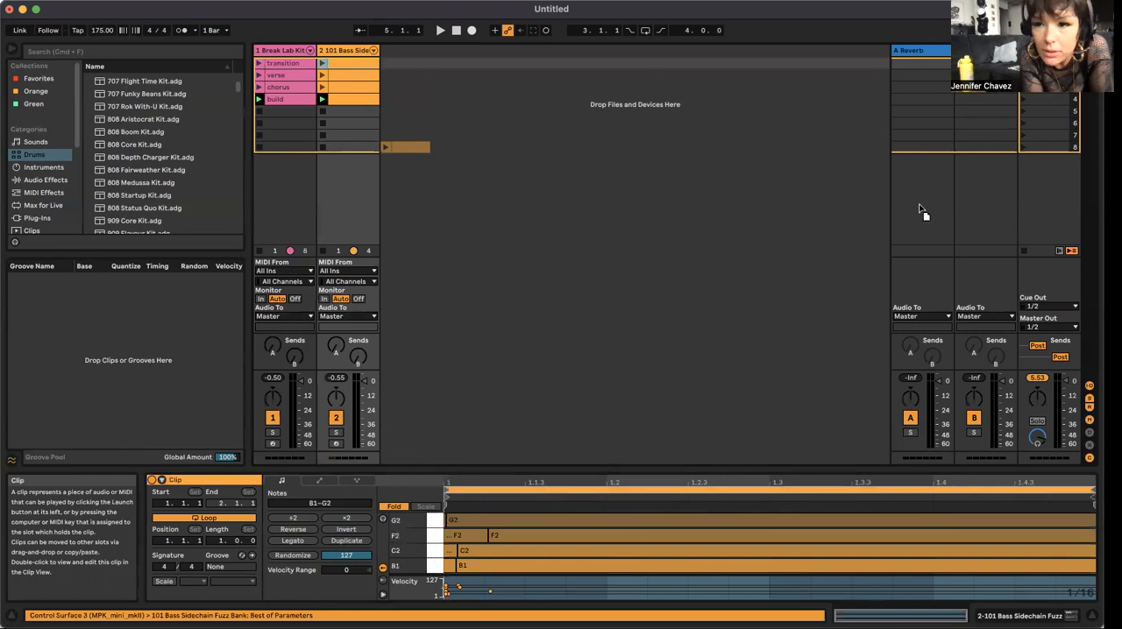
key("Tab")
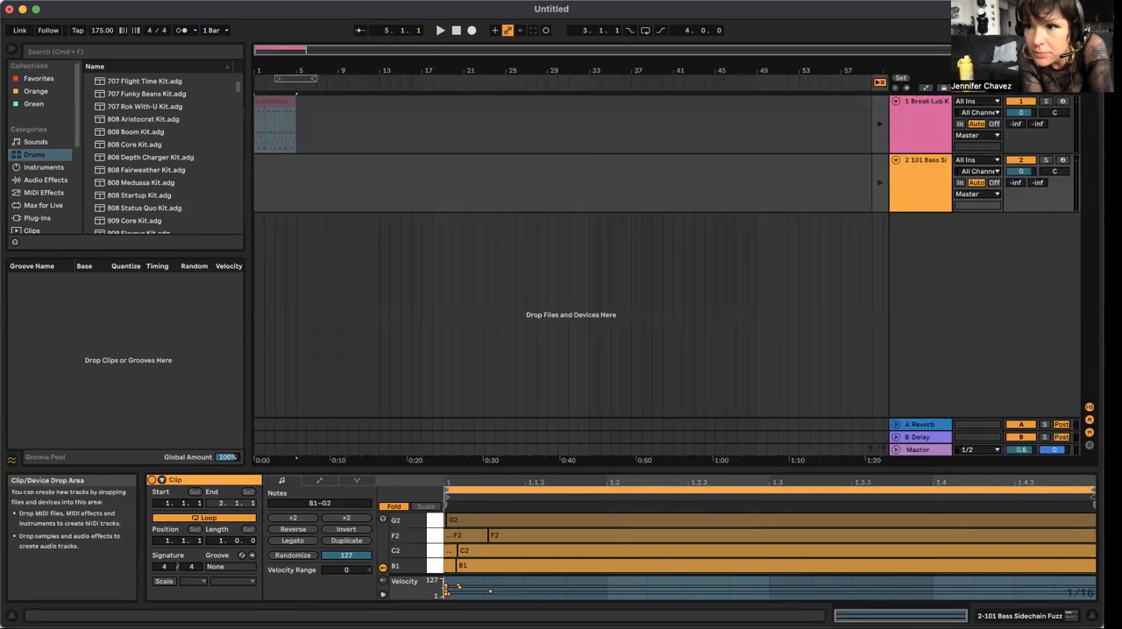
left_click_drag(417, 168, 280, 178)
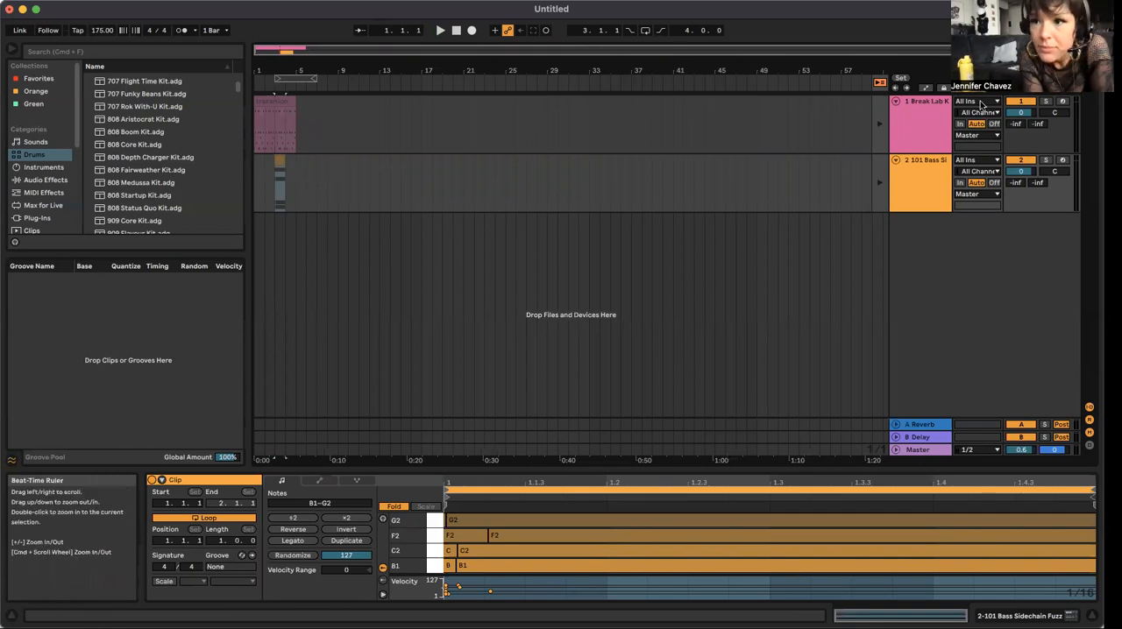
key("Tab")
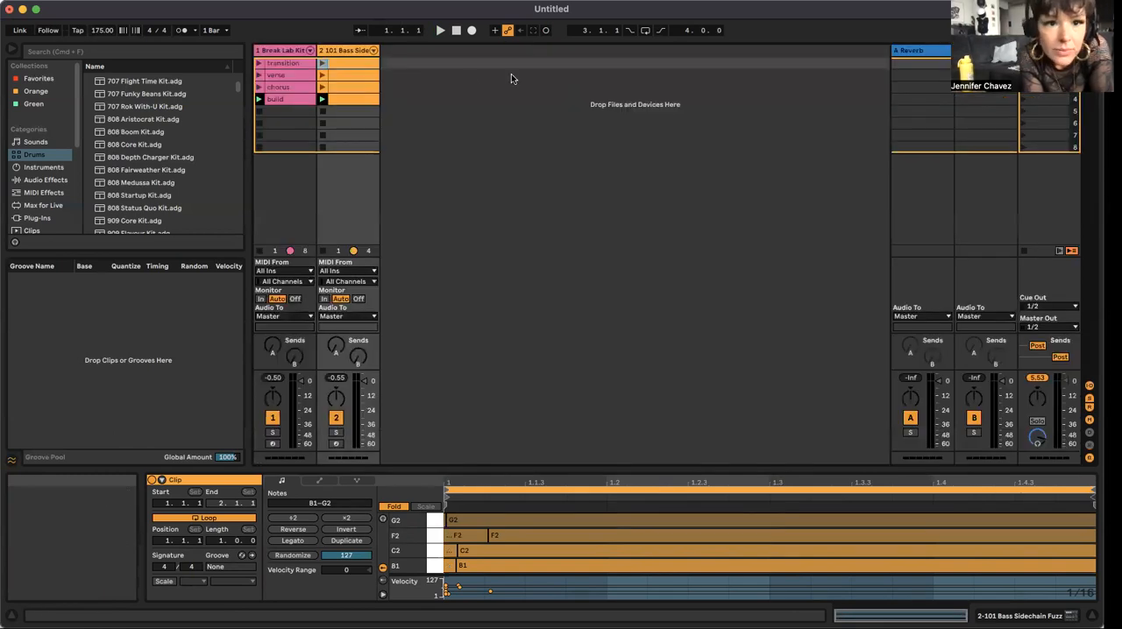
Step: Rename the first bass clip, beside the transition drums, as "transition"
left_click(350, 77)
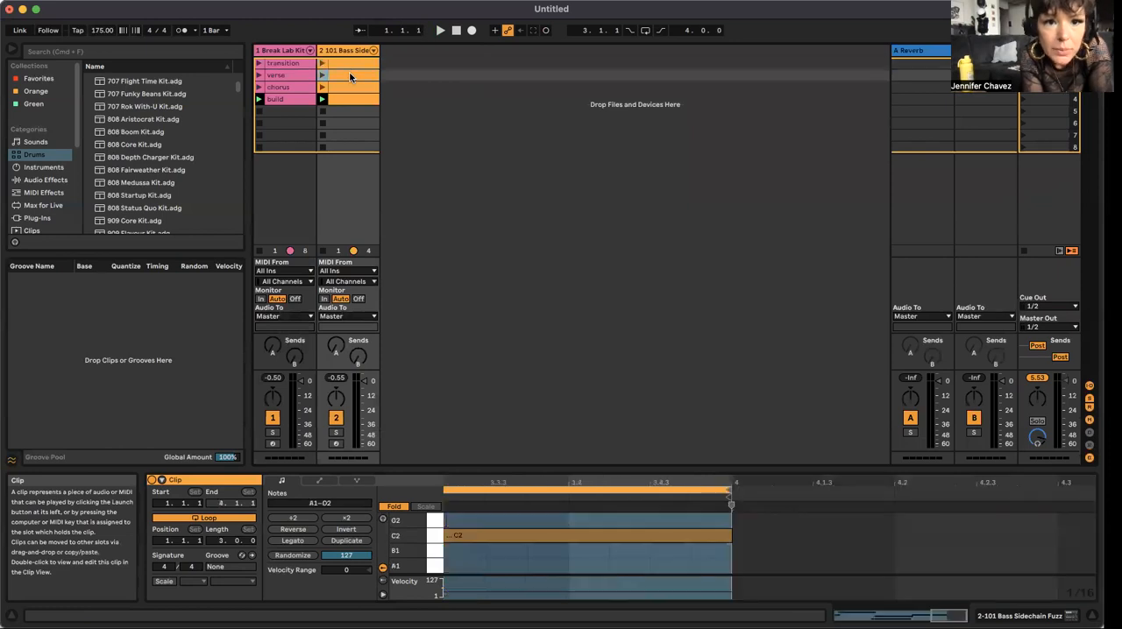
left_click(345, 60)
right_click(346, 61)
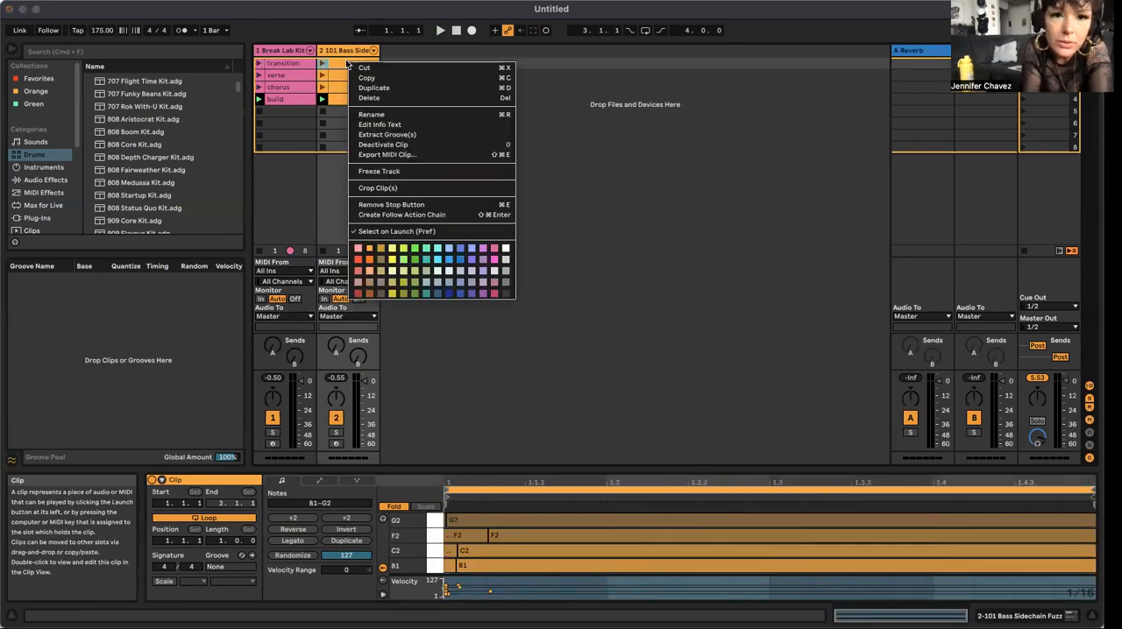
left_click(403, 116)
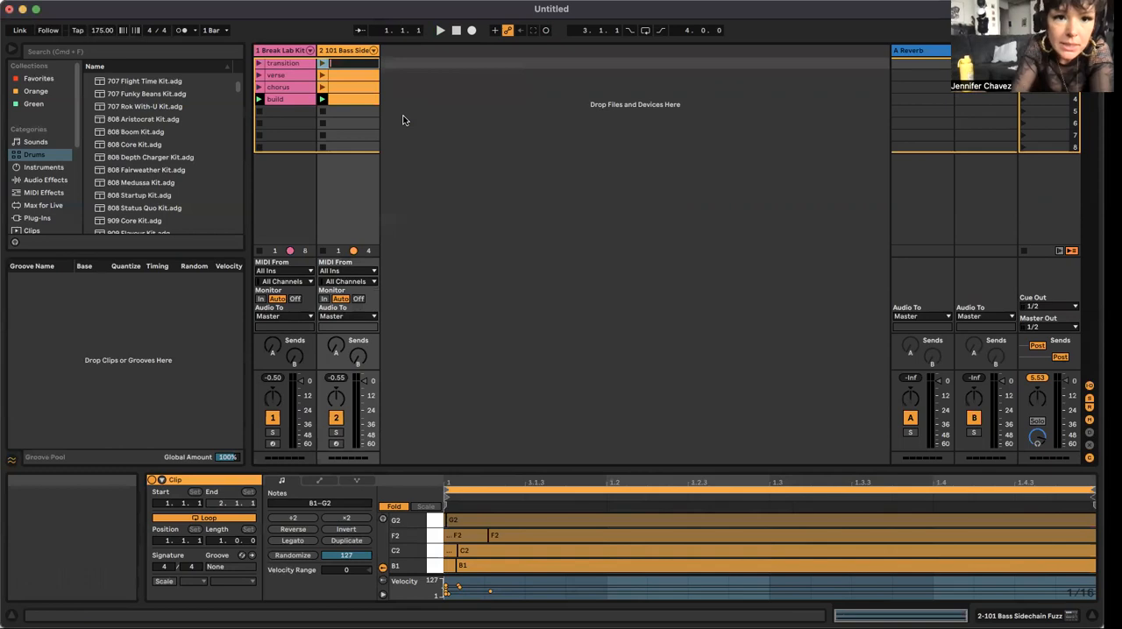
type("tran")
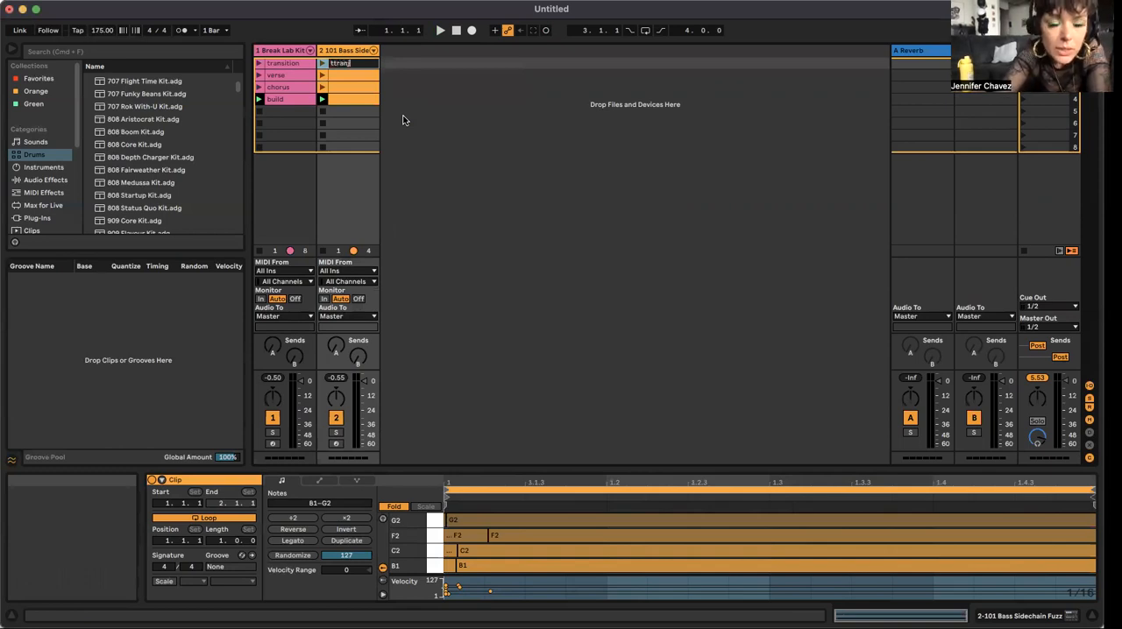
key("BackSpace")
key("BackSpace")
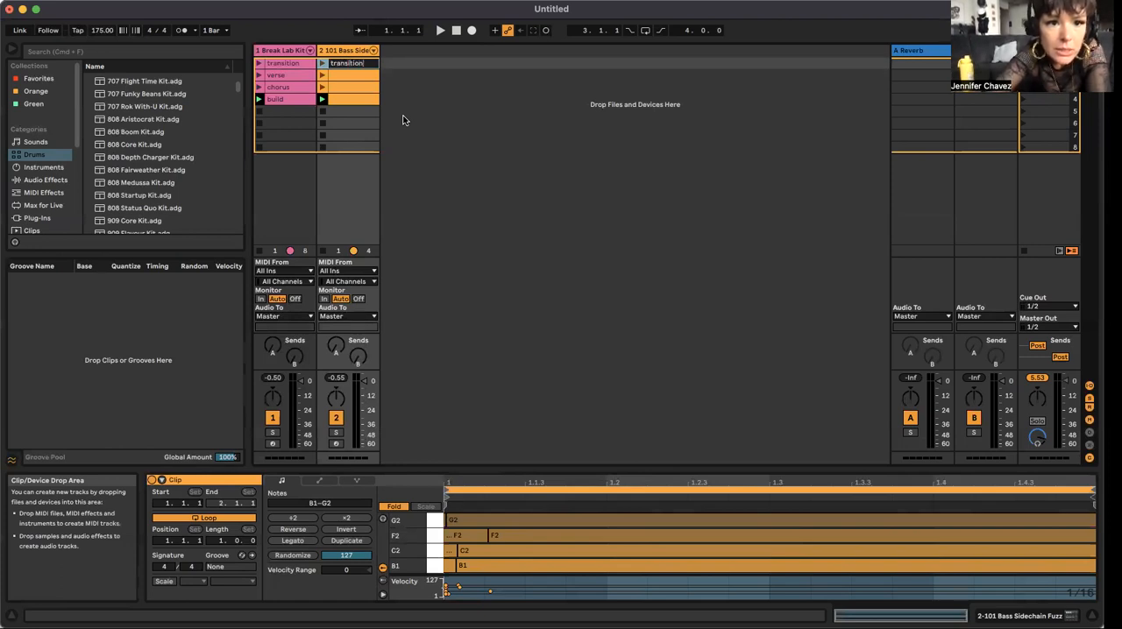
key("Return")
Step: Rename the second and third bass clips as "verse" and "chorus" to match the drum clips beside them
right_click(342, 79)
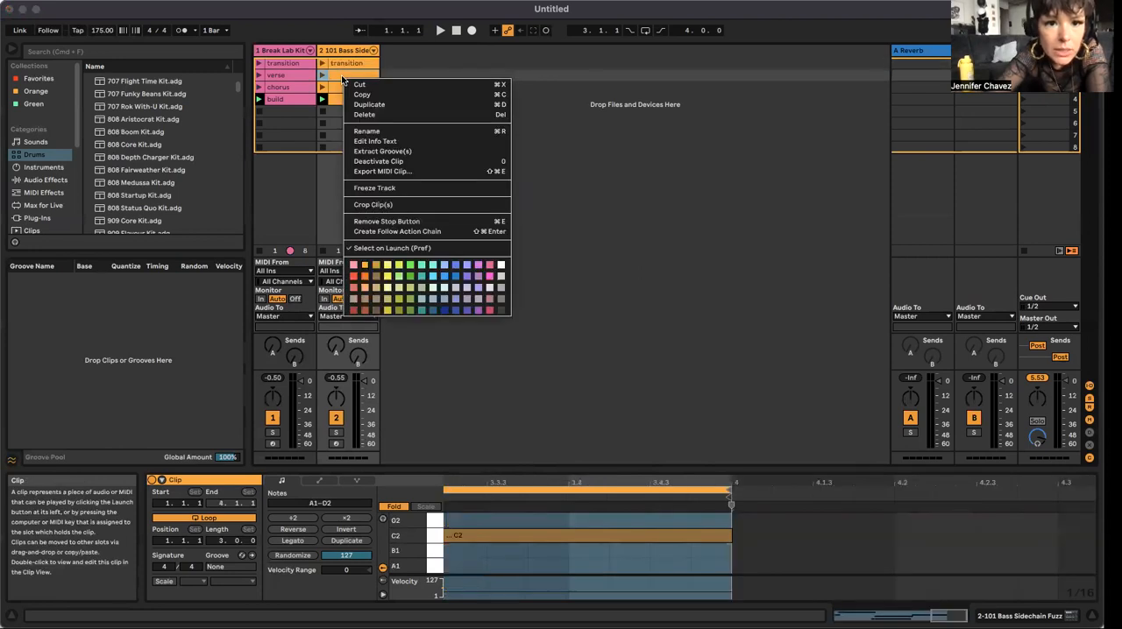
left_click(380, 130)
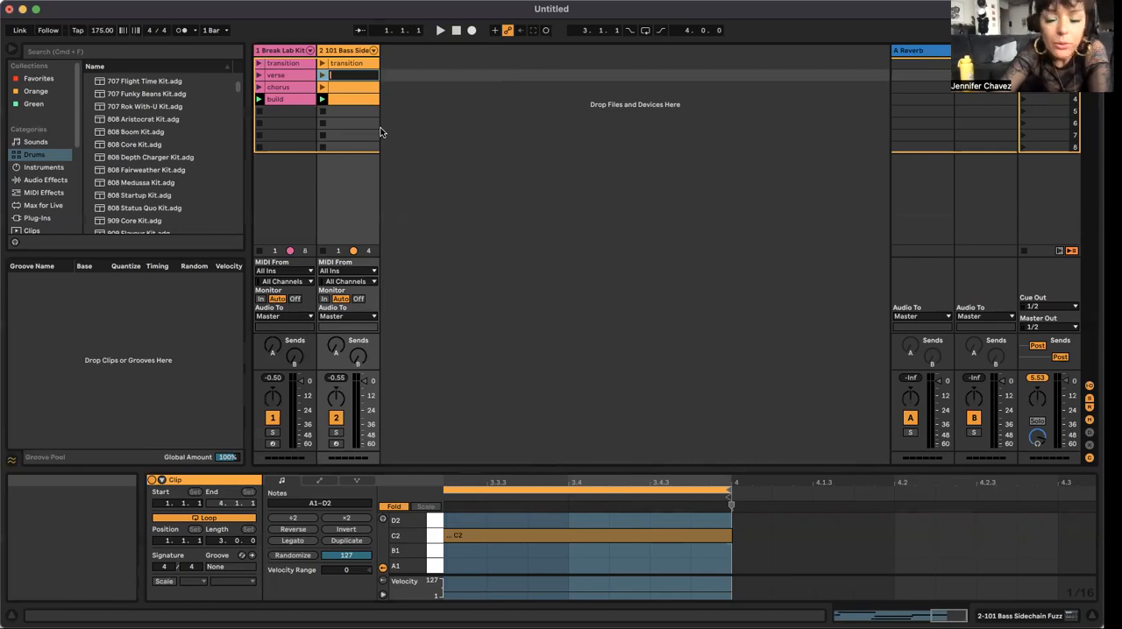
type("verse")
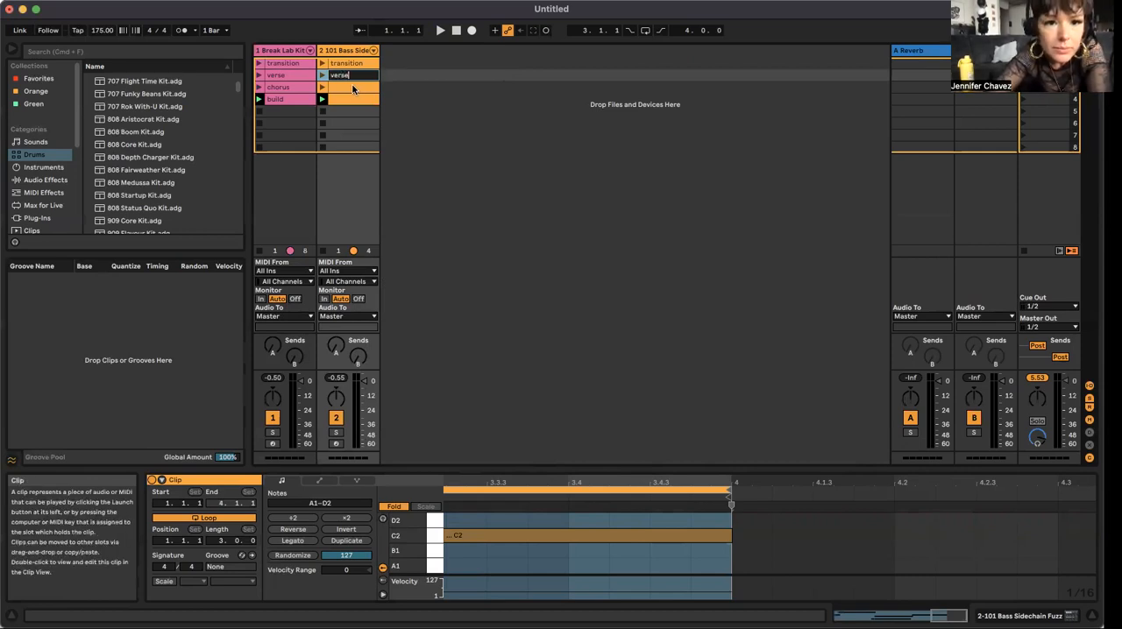
left_click(350, 84)
right_click(351, 85)
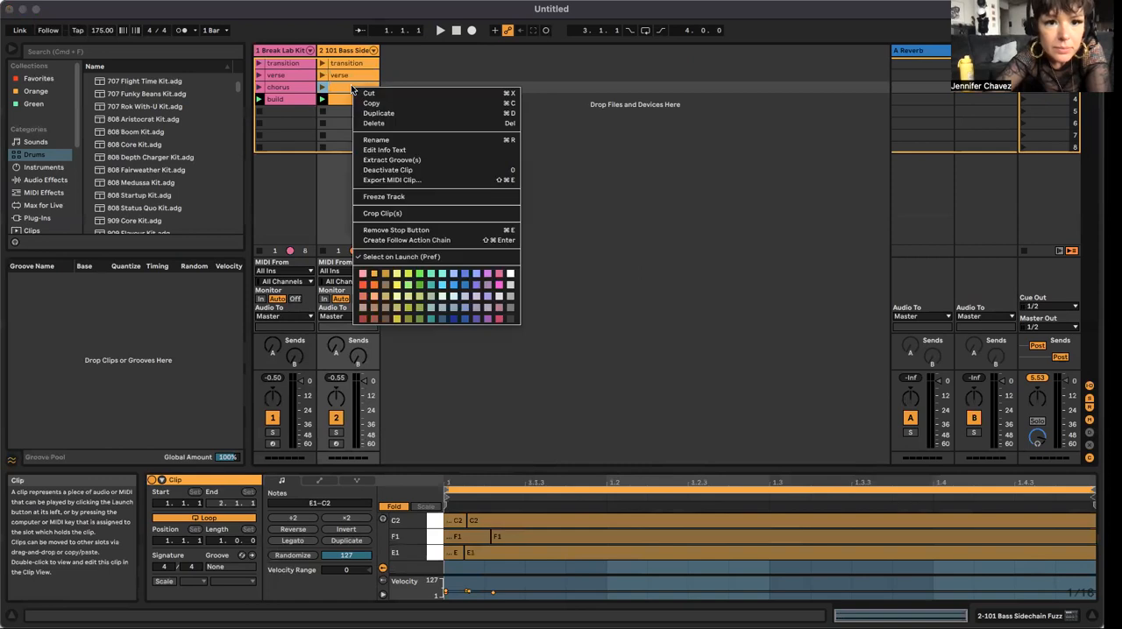
left_click(381, 136)
type("chorus")
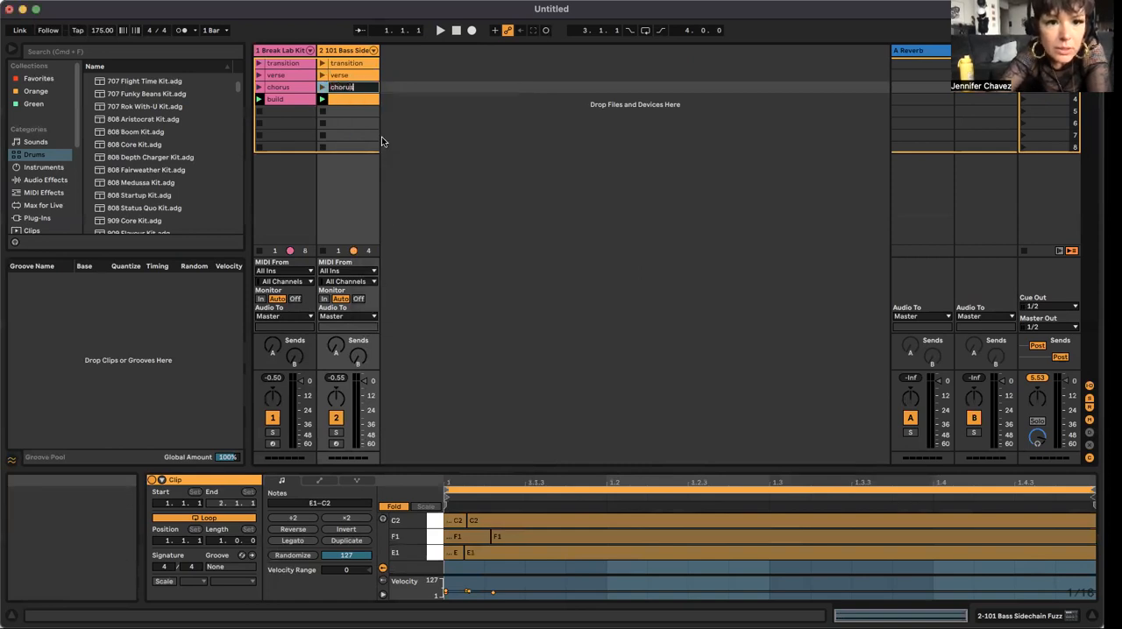
Step: Rename the fourth bass clip, beside the build drums, as "build"
right_click(342, 104)
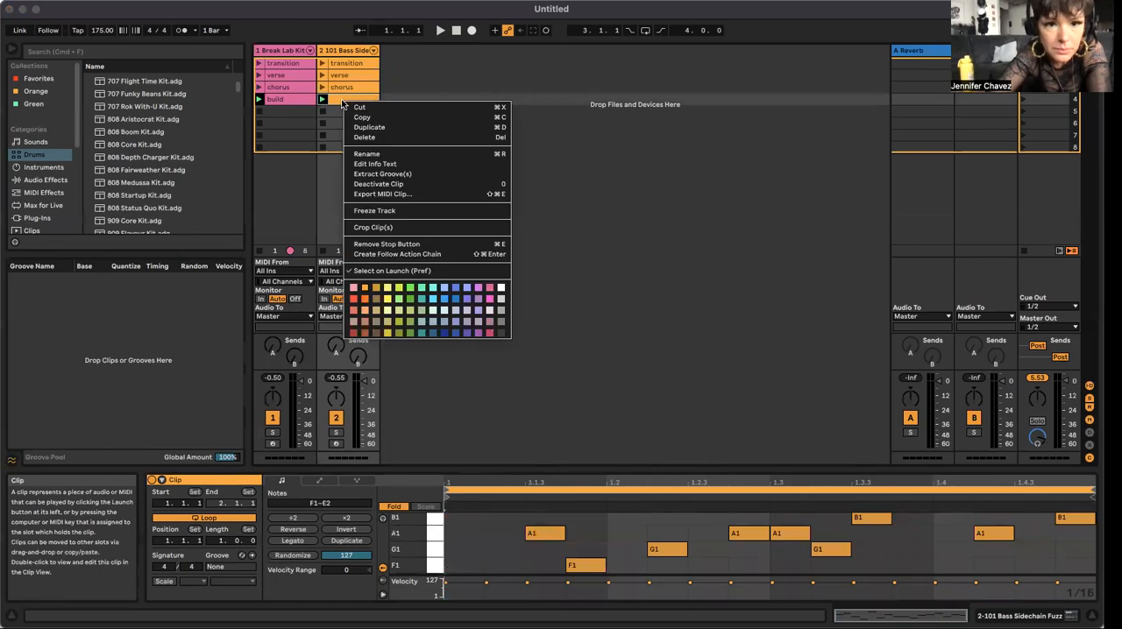
left_click(371, 155)
type("build")
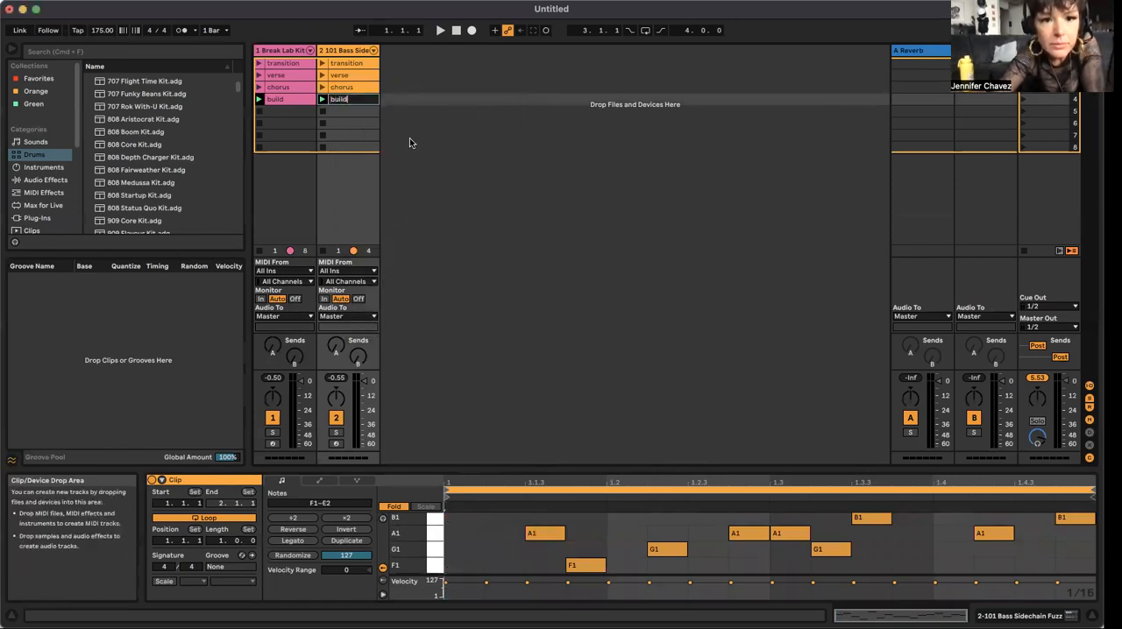
left_click(409, 138)
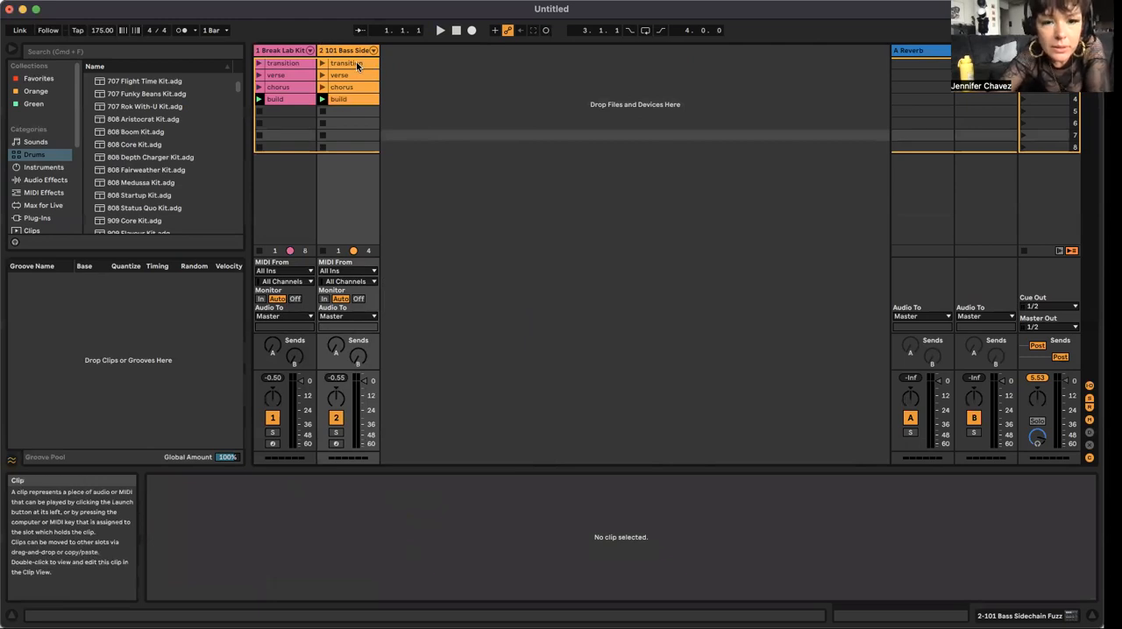
Step: Place the verse bass clip at bar 4 of the 101 Bass track in the Arrangement
left_click(356, 63)
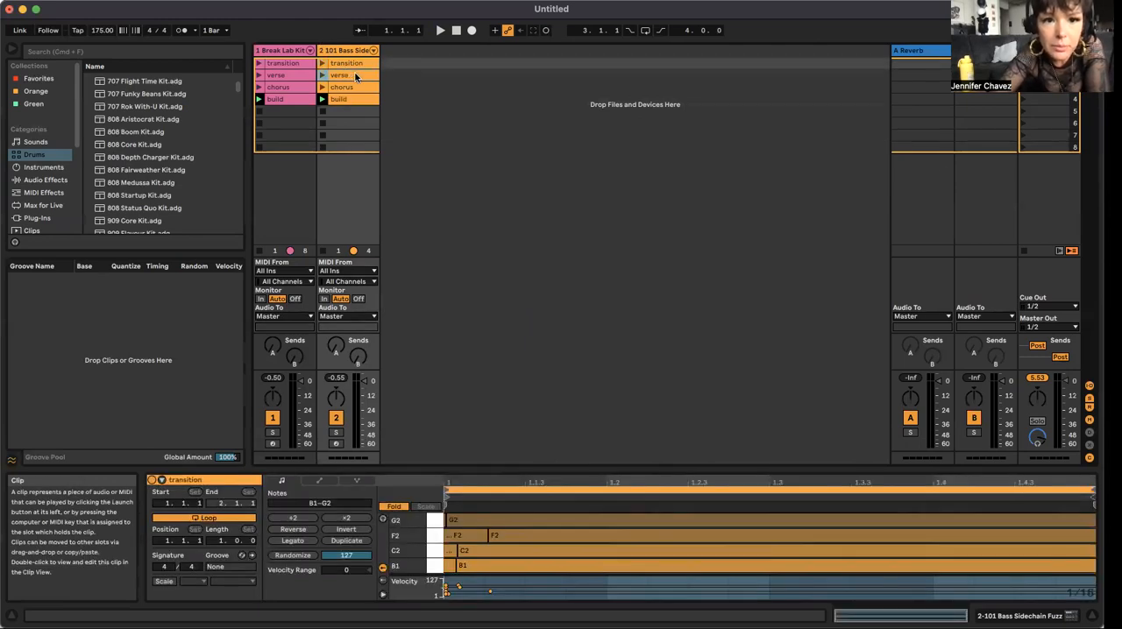
left_click(347, 75)
key("Tab")
left_click_drag(881, 147, 294, 176)
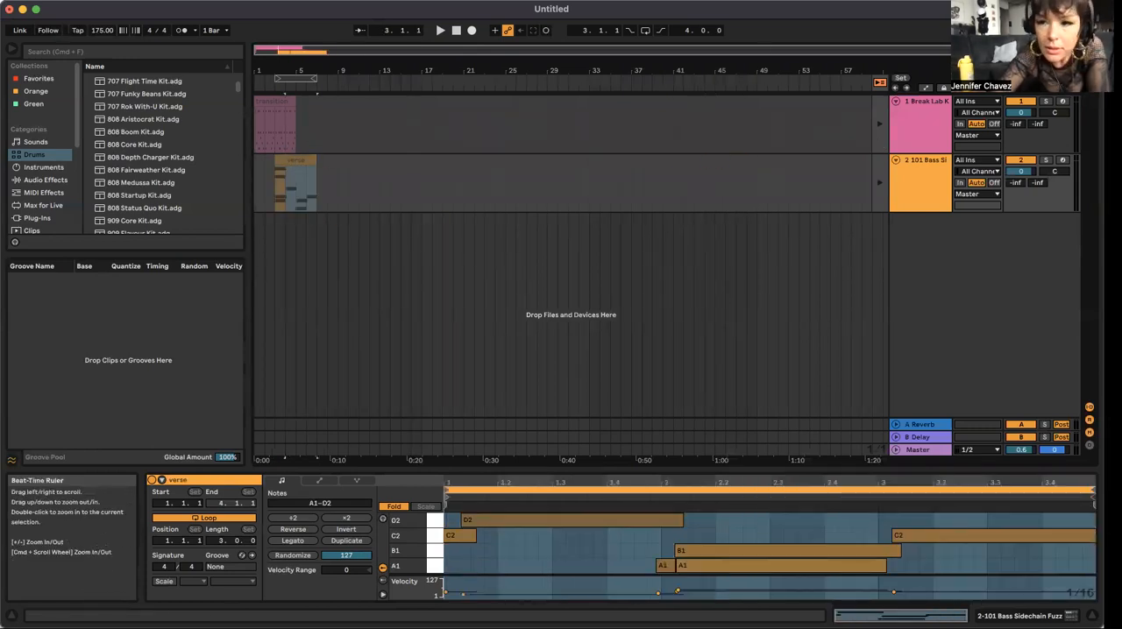
Step: Place the verse drum clip at bar 4 of the Arrangement's Break Lab Kit track and extend it to bar 9
key("Tab")
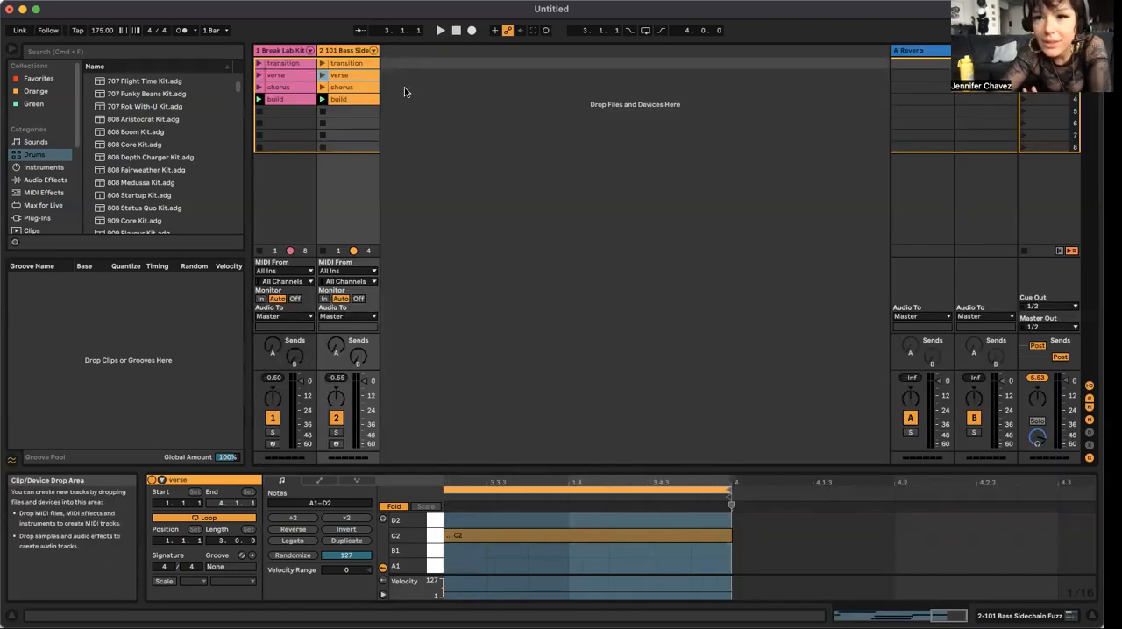
left_click_drag(277, 76, 291, 128)
key("Tab")
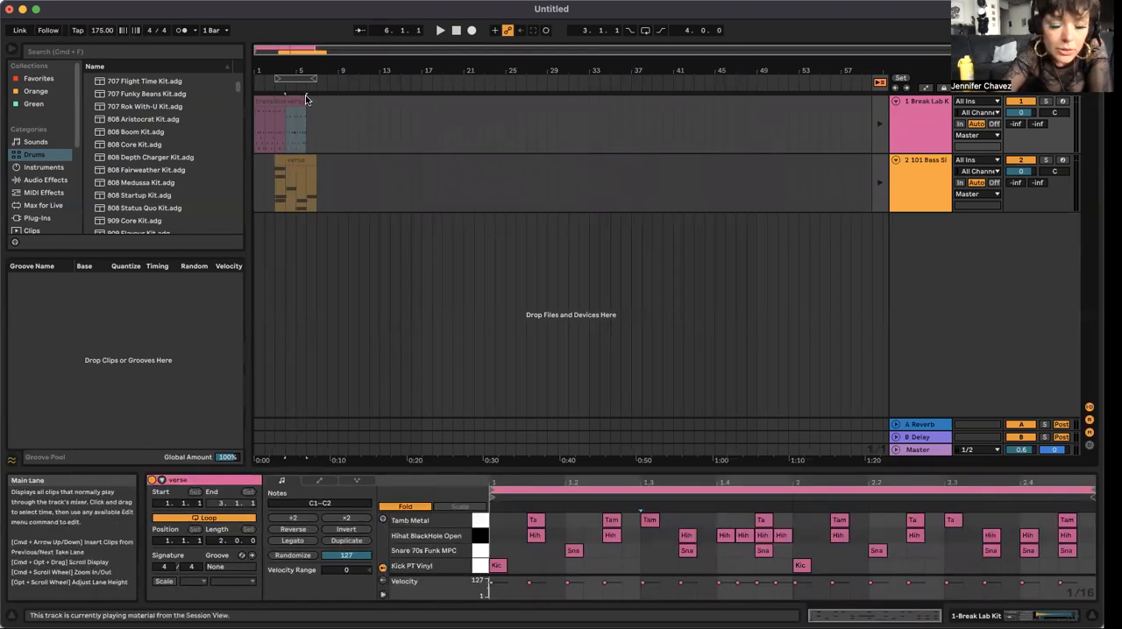
left_click_drag(302, 100, 340, 101)
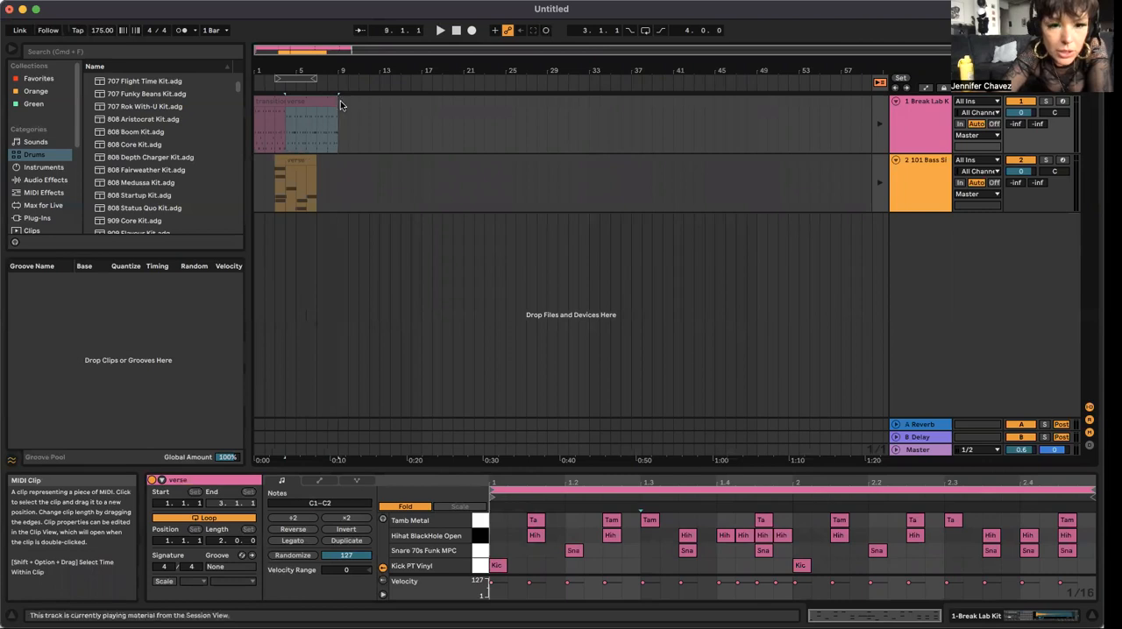
Step: Place the transition bass clip at bar 9 of the Arrangement's 101 Bass track and extend the verse bass clip up to it
left_click(302, 161)
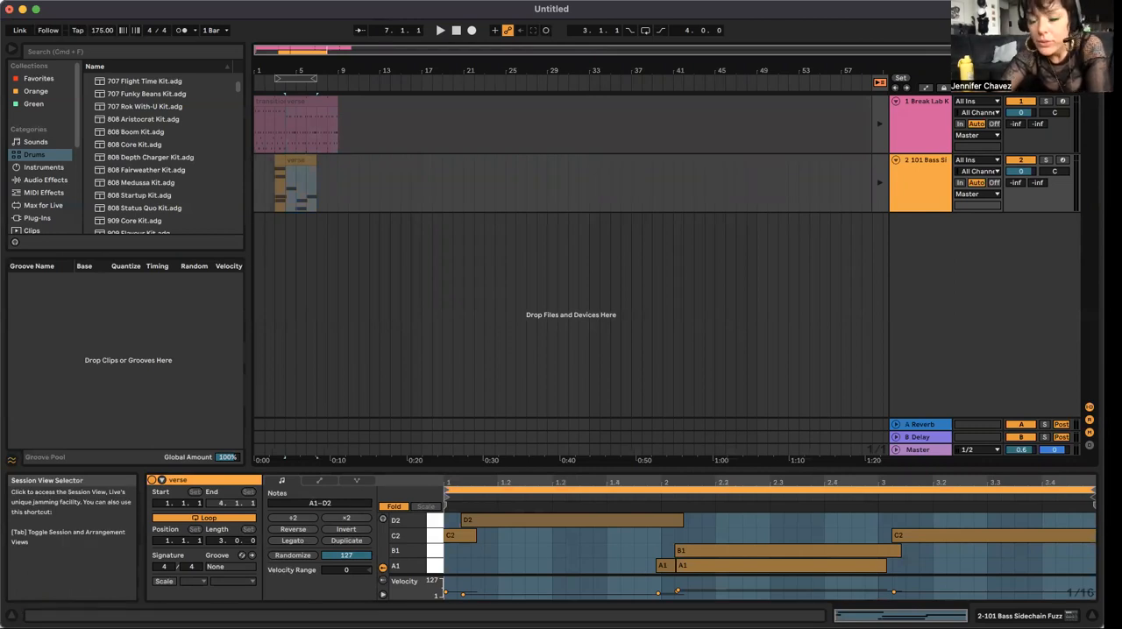
key("Tab")
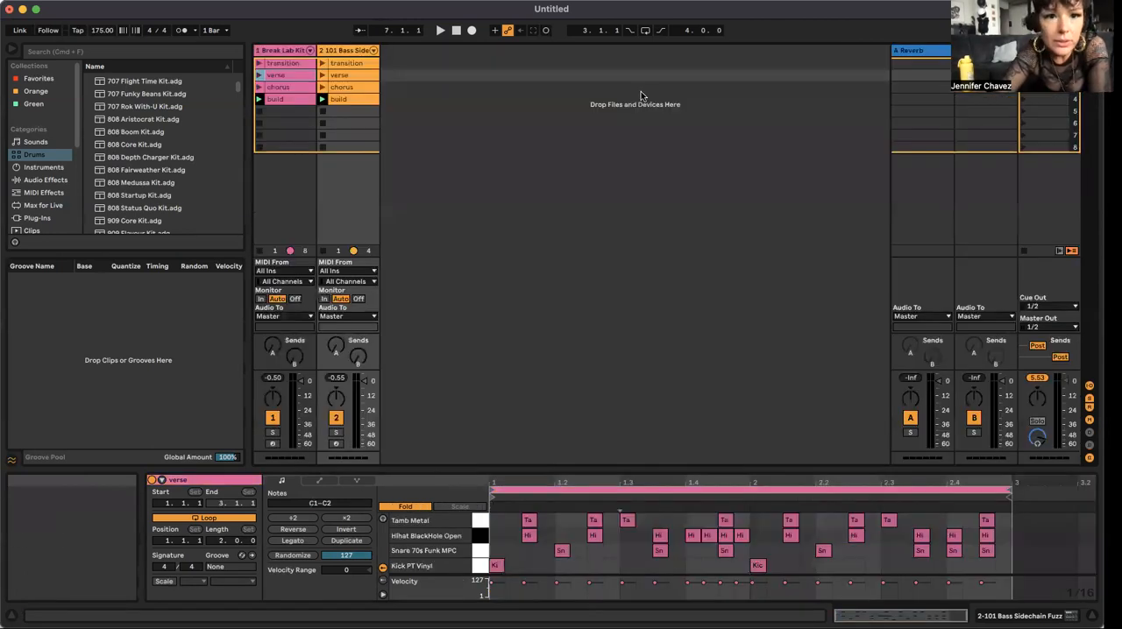
left_click(343, 65)
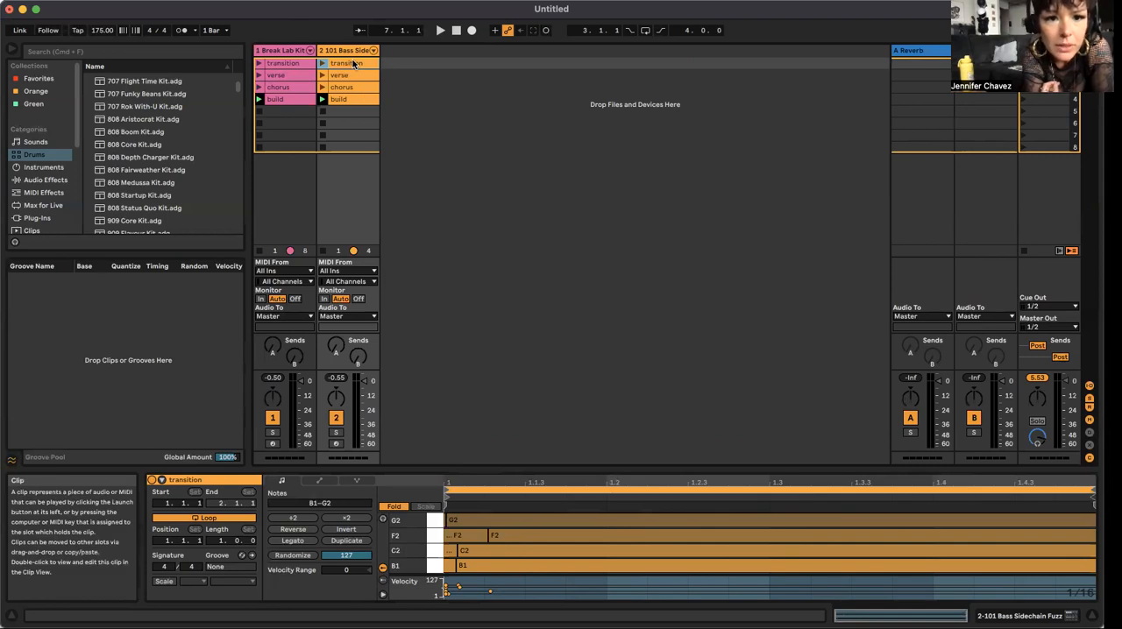
mouse_move(353, 64)
left_mouse_down()
mouse_move(456, 96)
mouse_move(868, 82)
mouse_move(1087, 66)
mouse_move(1089, 53)
mouse_move(1052, 70)
mouse_move(529, 82)
mouse_move(346, 181)
mouse_move(318, 174)
left_mouse_up()
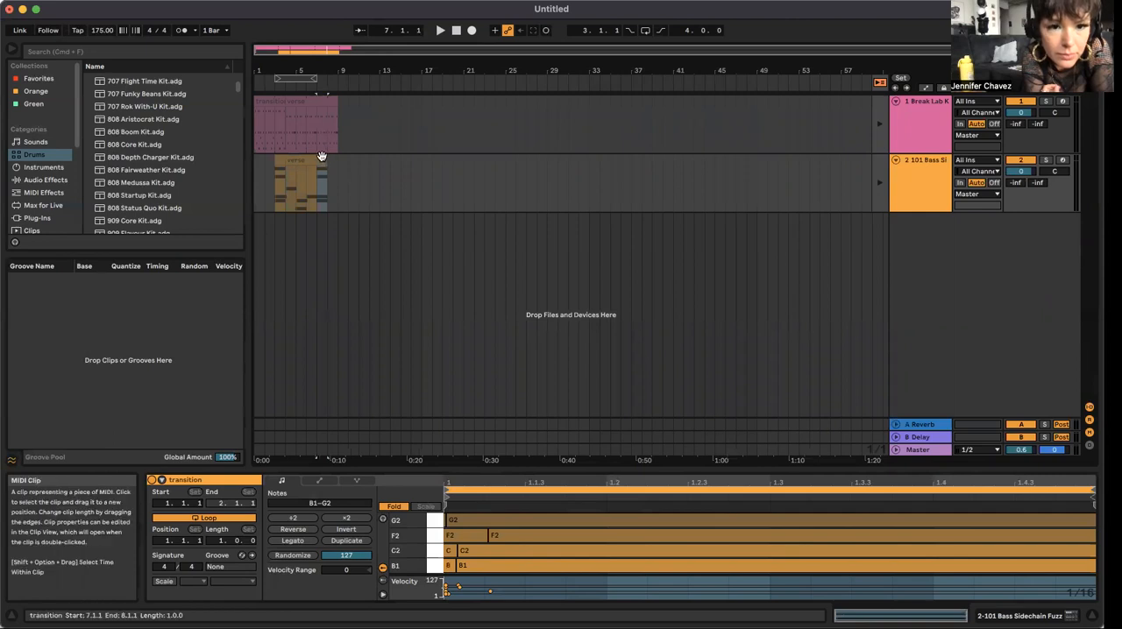
mouse_move(322, 156)
left_mouse_down()
mouse_move(341, 157)
mouse_move(318, 158)
mouse_move(332, 158)
left_mouse_up()
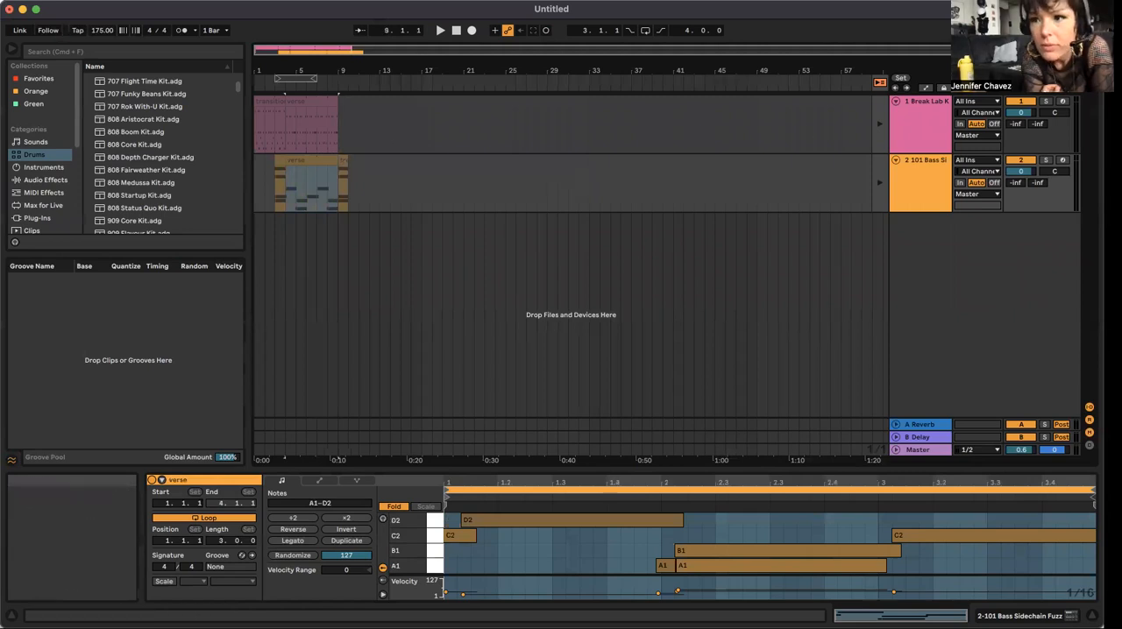
Step: Copy the Arrangement's opening transition drum clip to bar 9 and shorten the copy to one bar
left_click(271, 98)
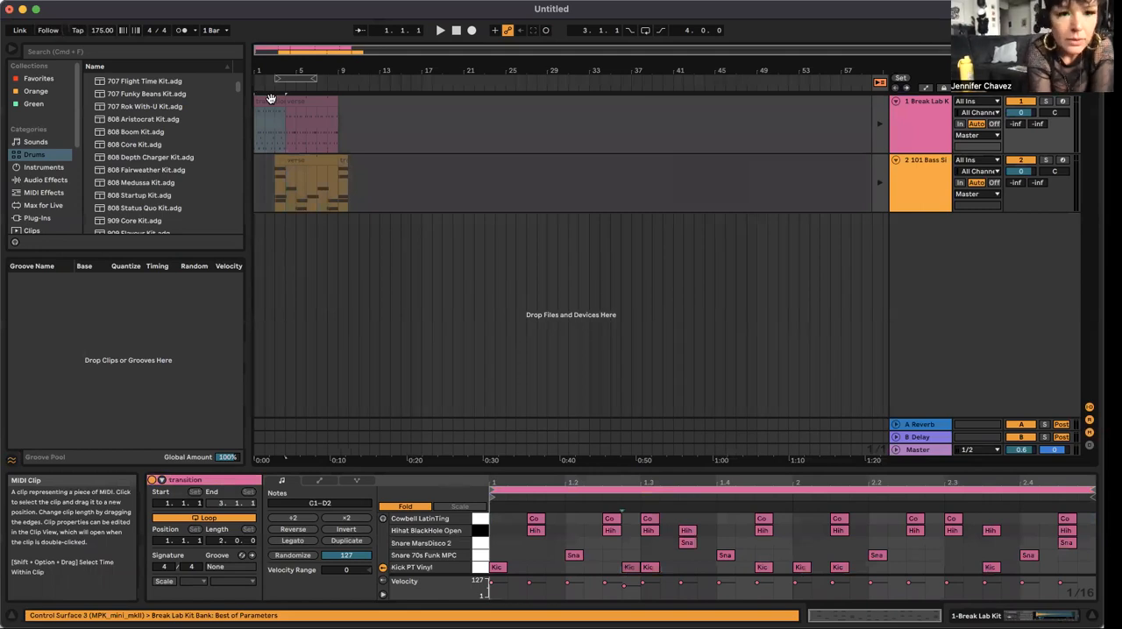
key("super+d")
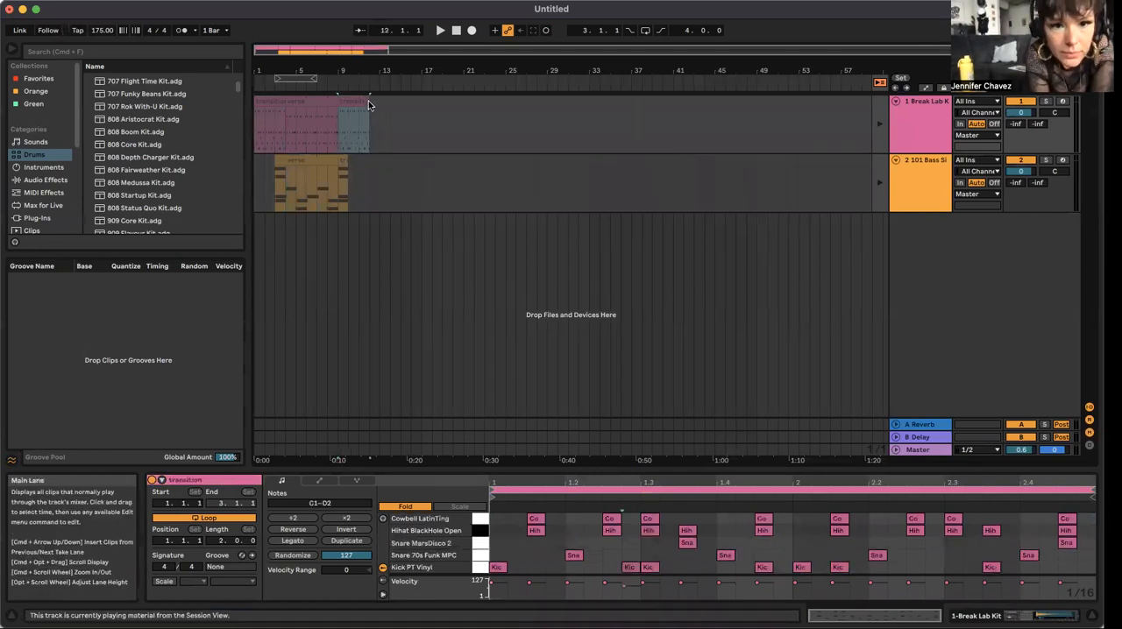
left_click_drag(366, 100, 348, 105)
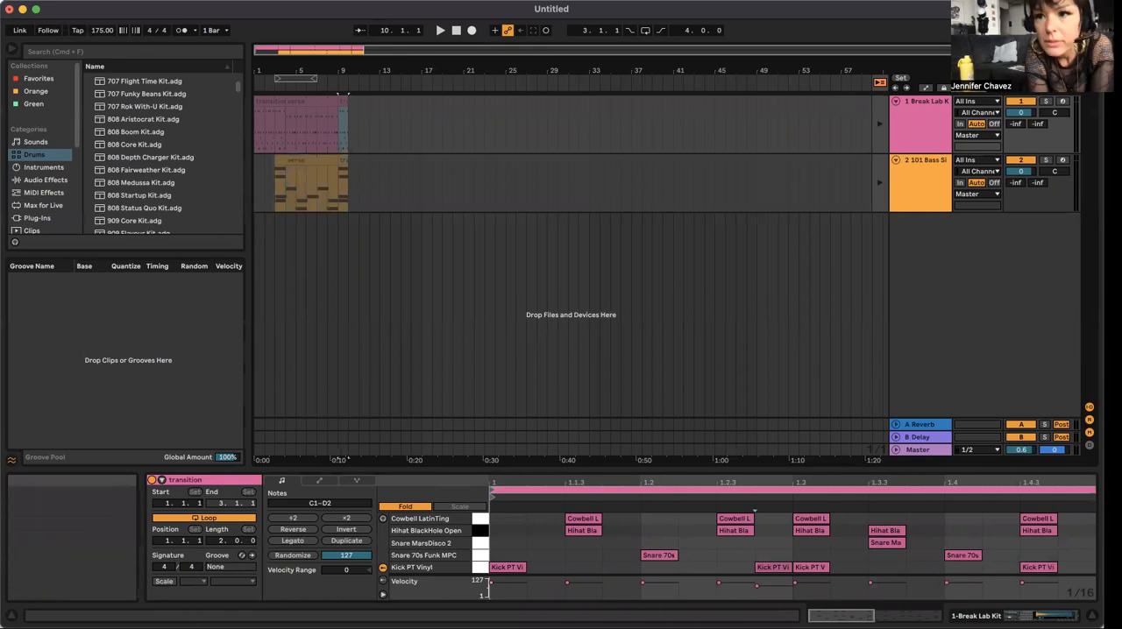
Step: Add the verse drums at bar 10 of the Arrangement's Break Lab Kit track and fill the space up to bar 13
key("Tab")
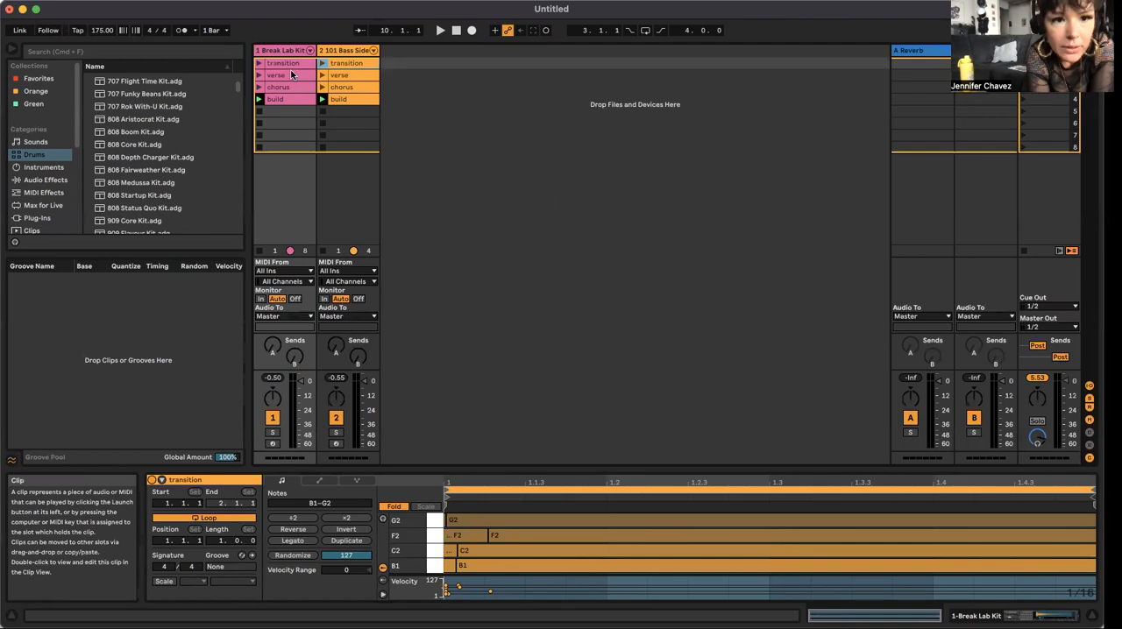
left_click_drag(292, 74, 379, 99)
key("Tab")
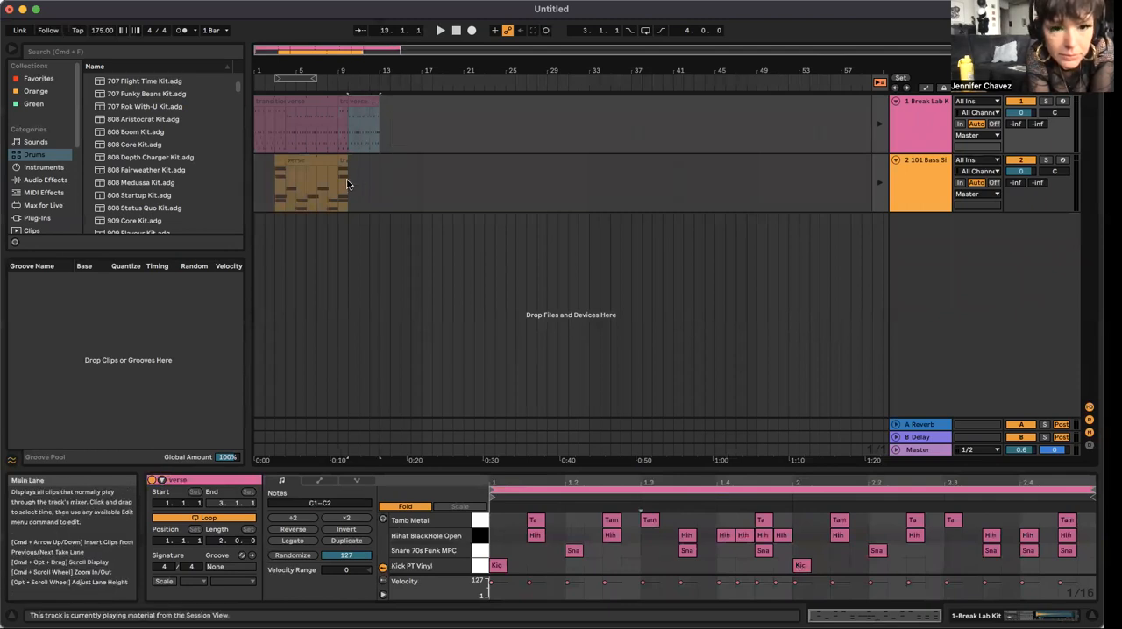
Step: Copy the verse bass clip to bar 10 of the 101 Bass track and shorten the copy so it ends at bar 13
left_click(320, 160)
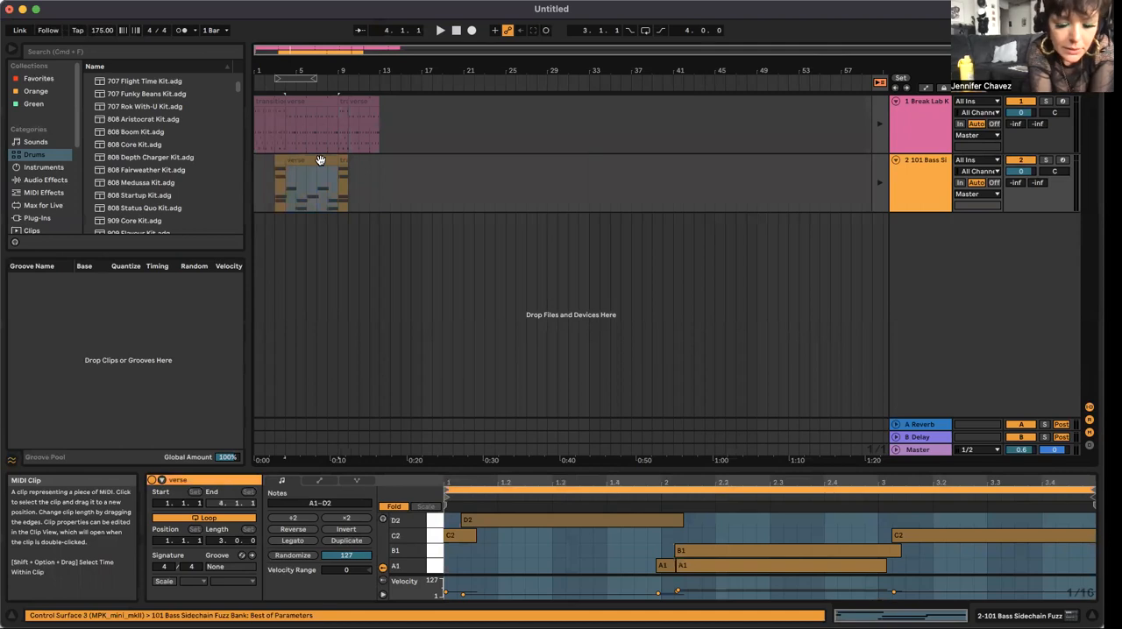
left_click(348, 167)
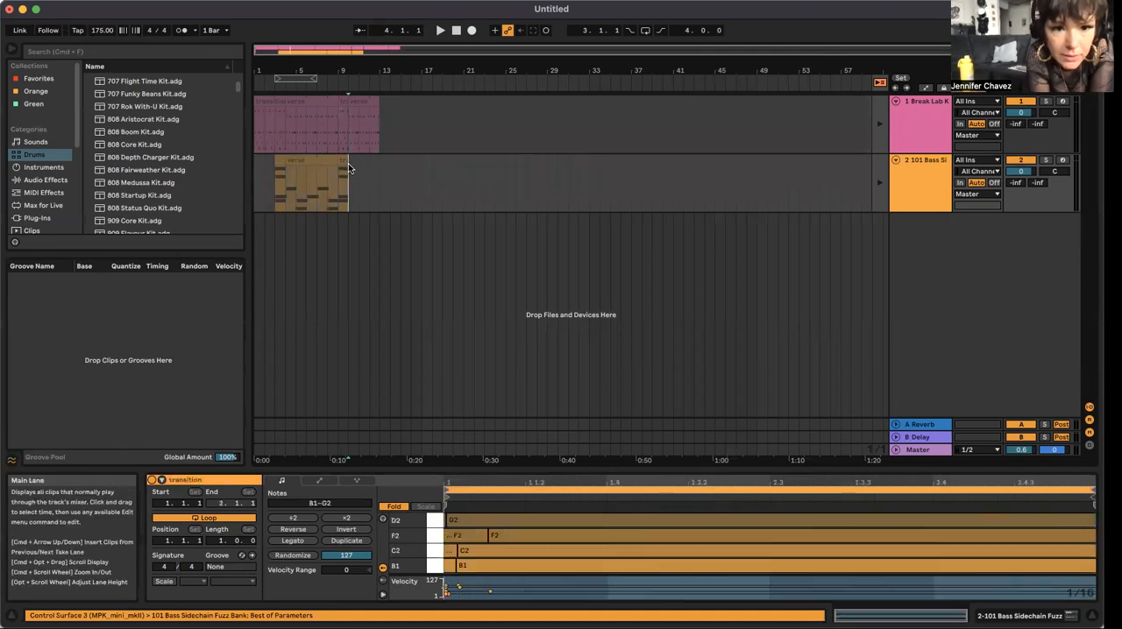
key("super+v")
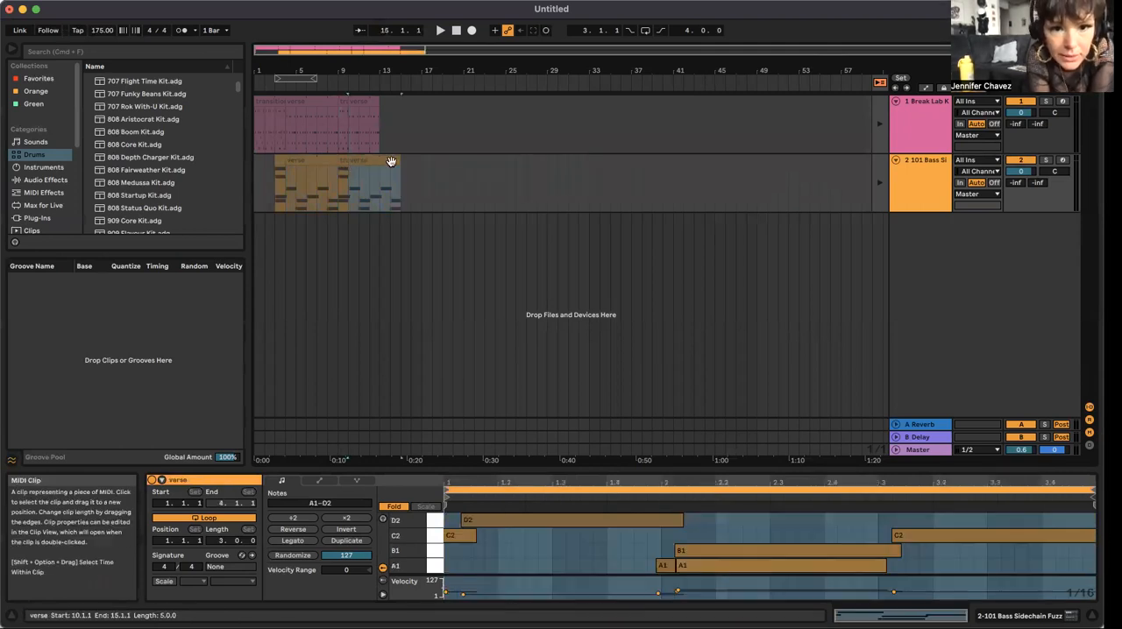
left_click_drag(392, 161, 381, 162)
left_click(343, 103)
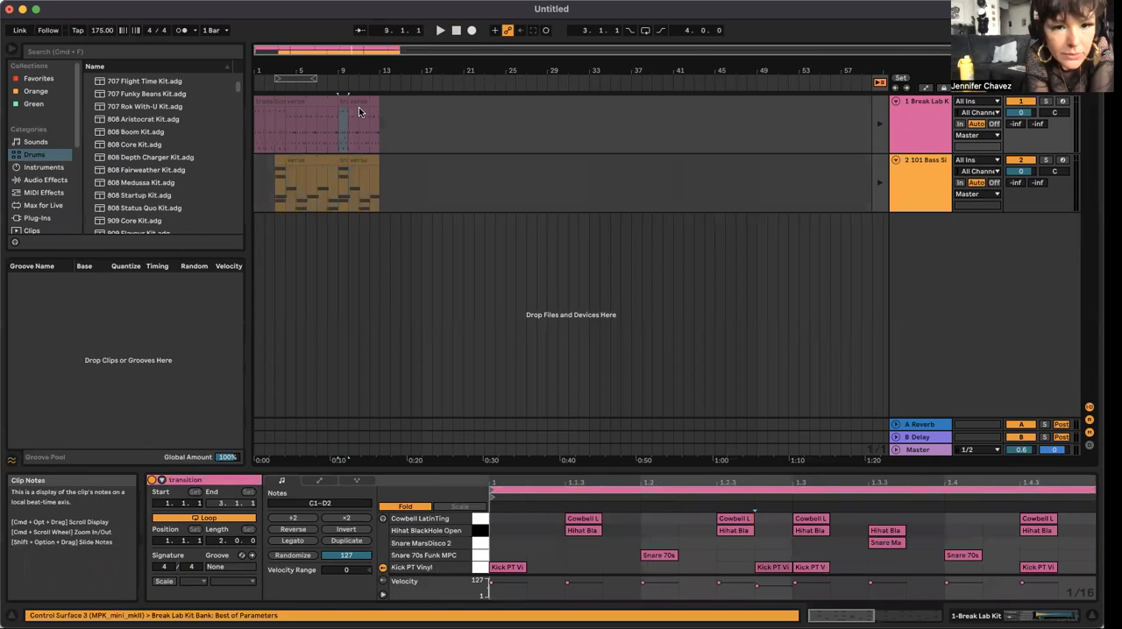
left_click(362, 103, "shift")
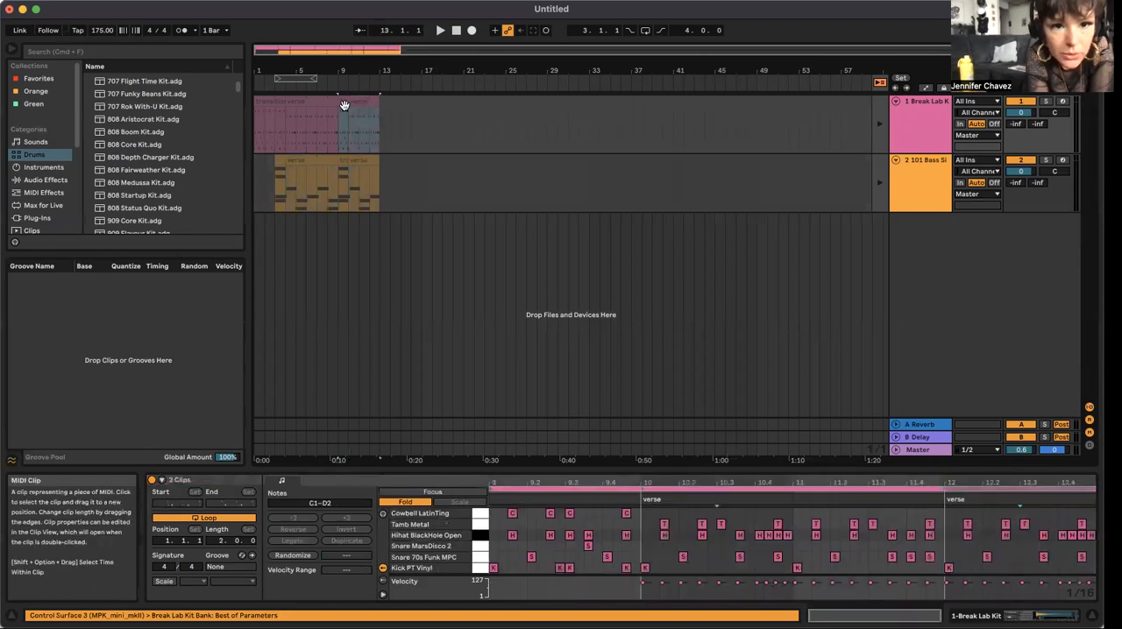
left_click(343, 104)
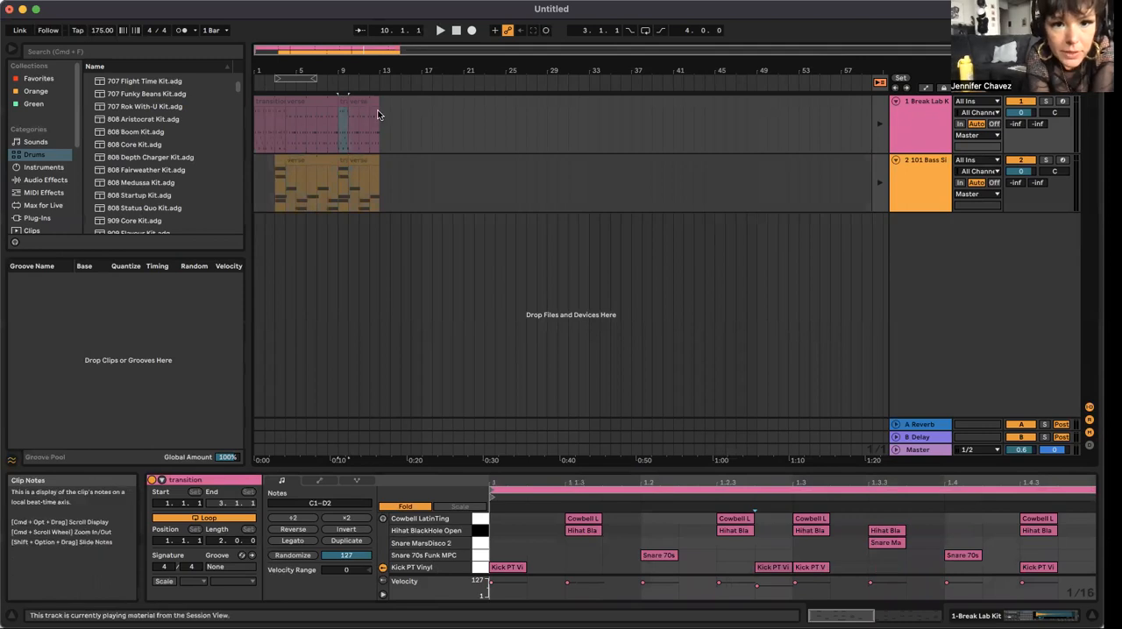
left_click(379, 114)
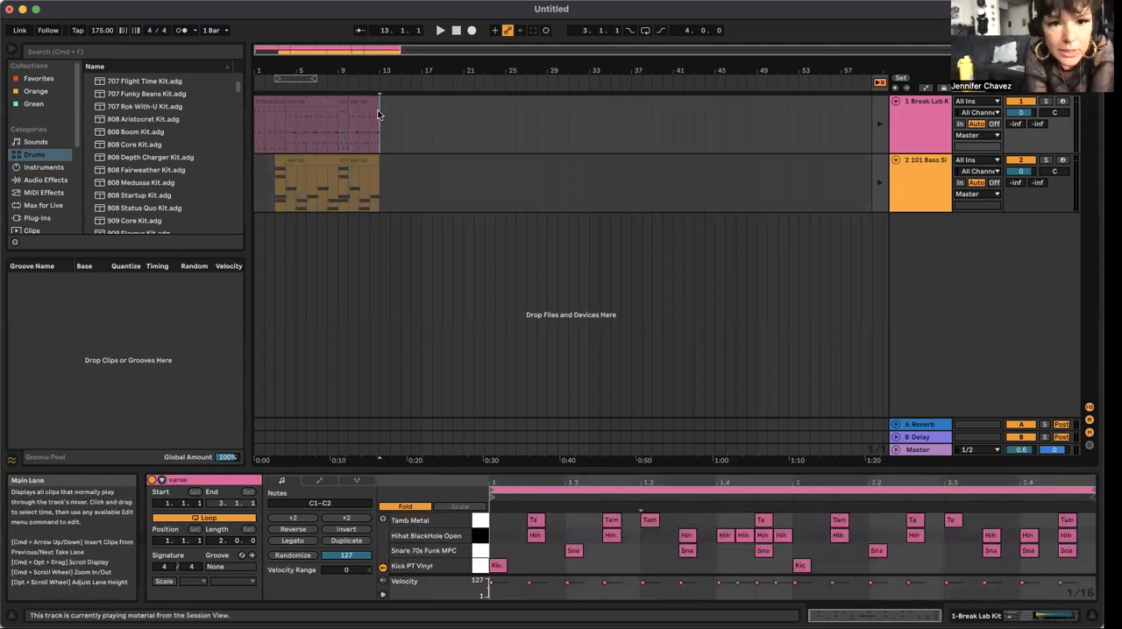
left_click(343, 110)
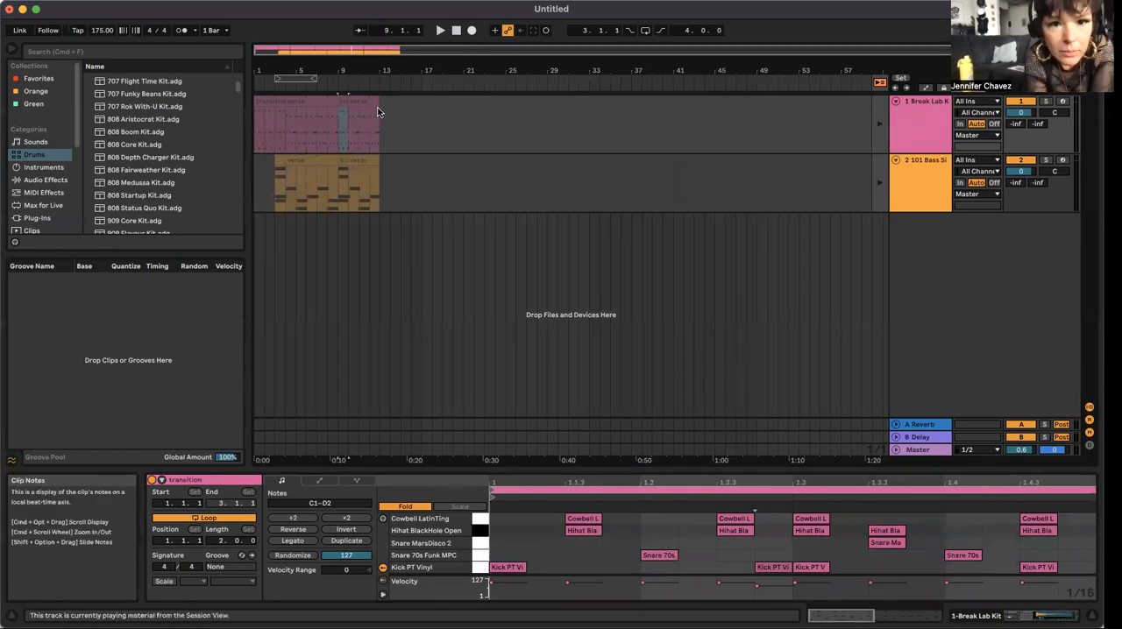
left_click(379, 112)
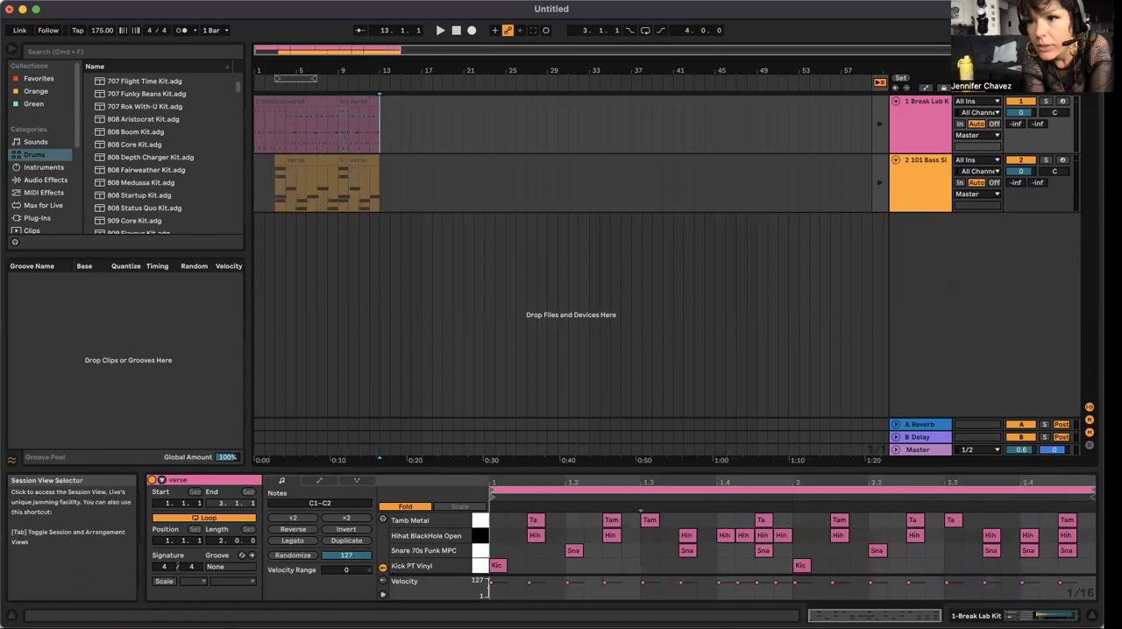
Step: Place the Session's transition drum clip at bar 13 of the Arrangement's Break Lab Kit track
key("Tab")
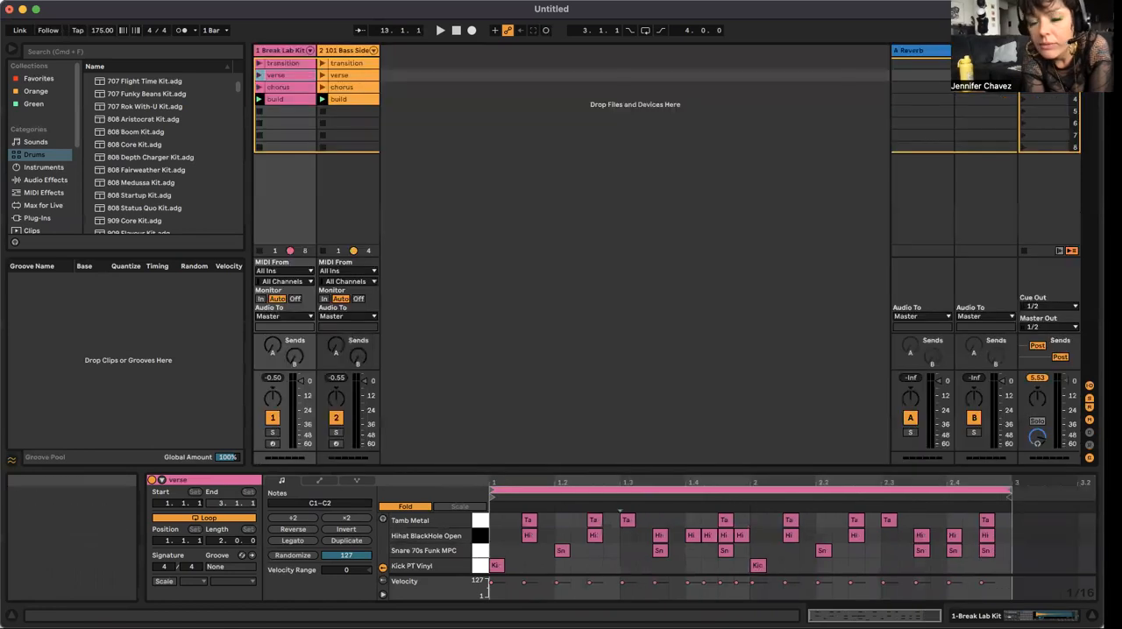
left_click(286, 64)
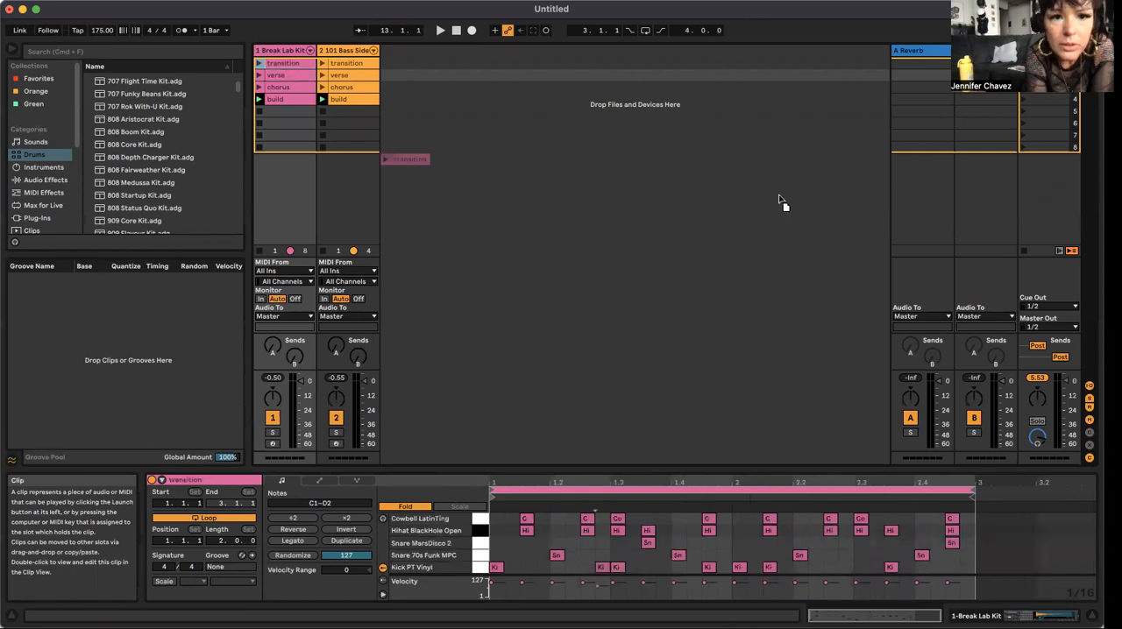
left_click_drag(286, 64, 383, 127)
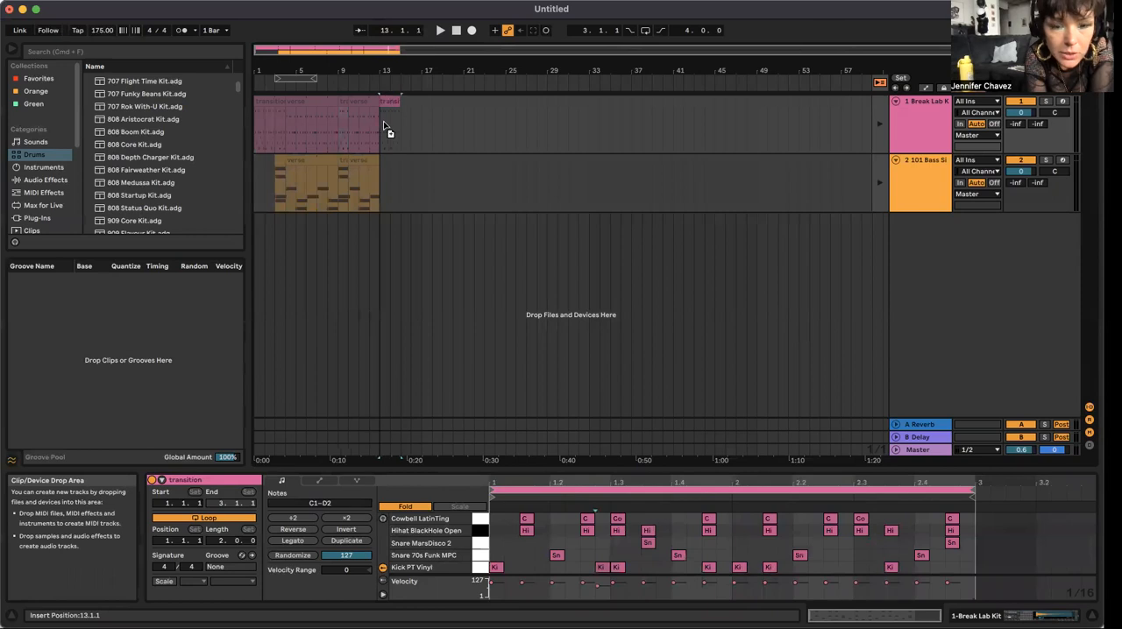
Step: Place the Session's transition bass clip at bar 13 of the Arrangement's 101 Bass track and extend it to bar 15
left_click(342, 161)
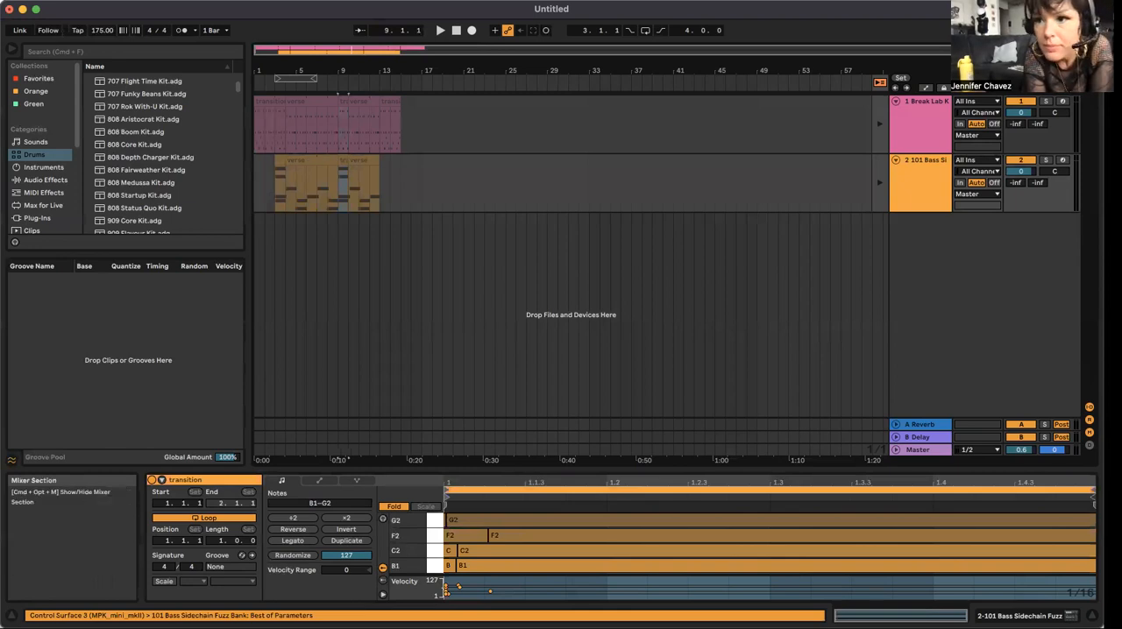
key("Tab")
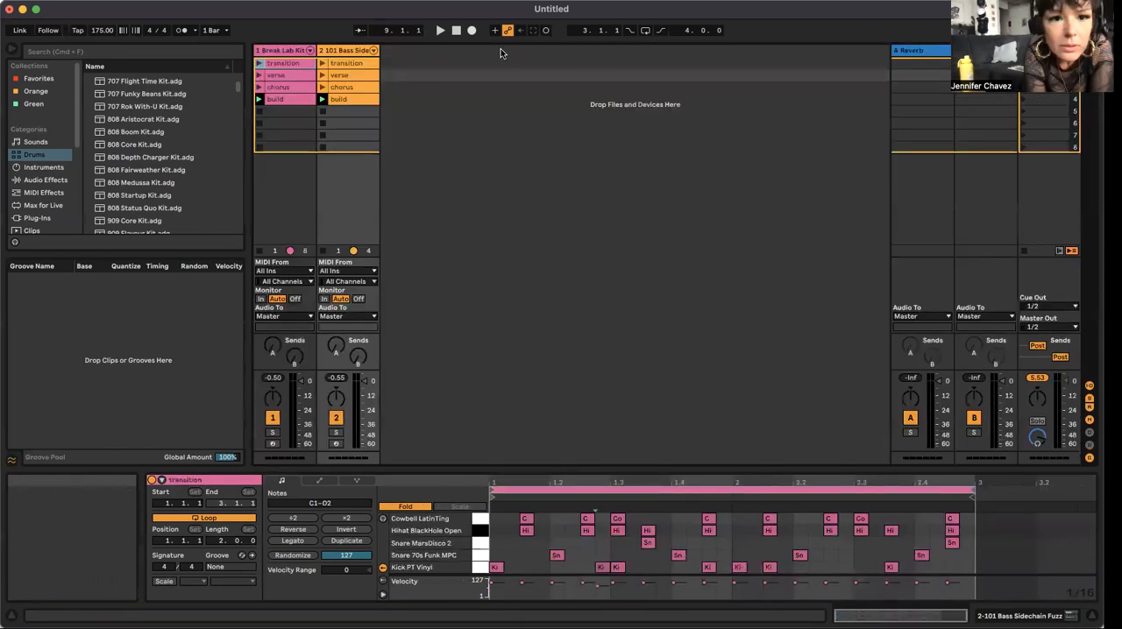
left_click(361, 63)
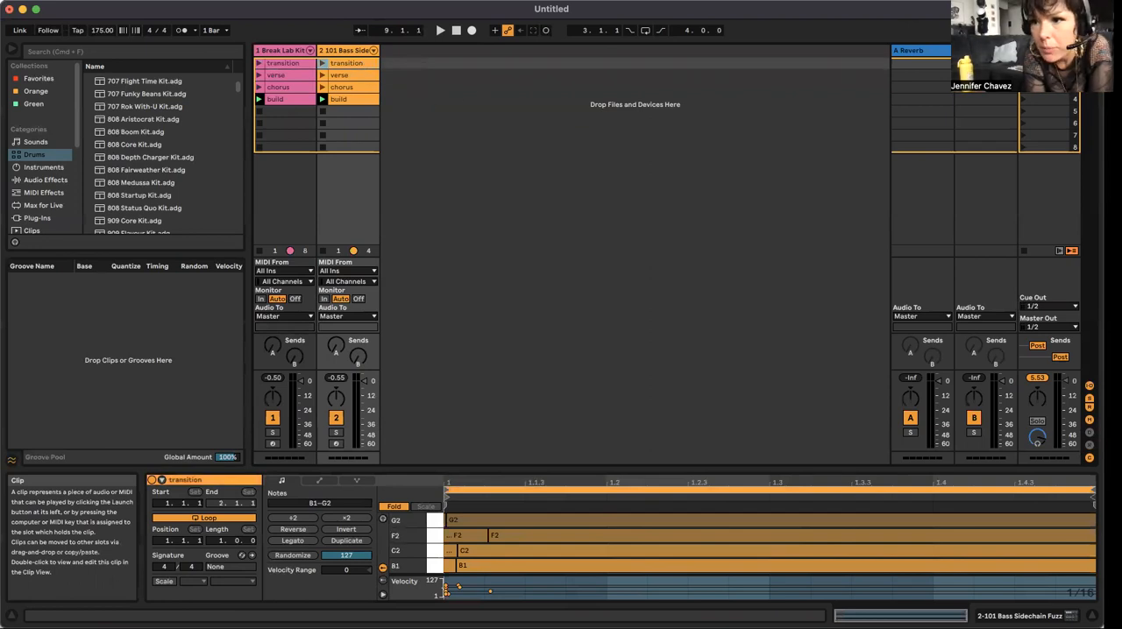
key("Tab")
left_click(583, 122)
left_click(381, 182)
left_click_drag(382, 180, 383, 180)
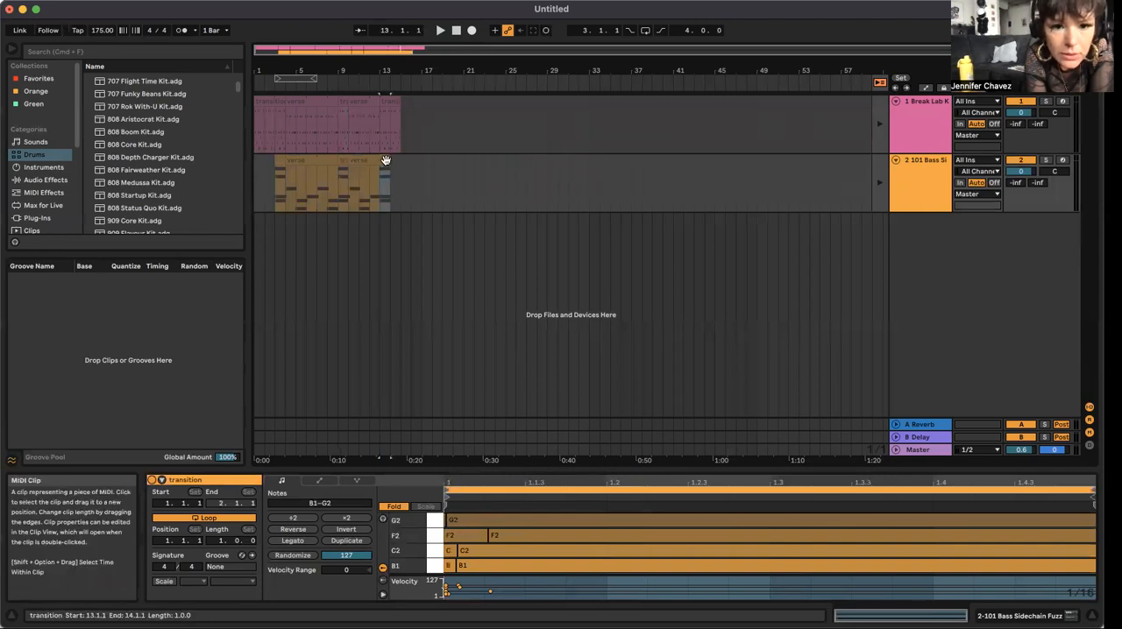
left_click_drag(385, 162, 401, 165)
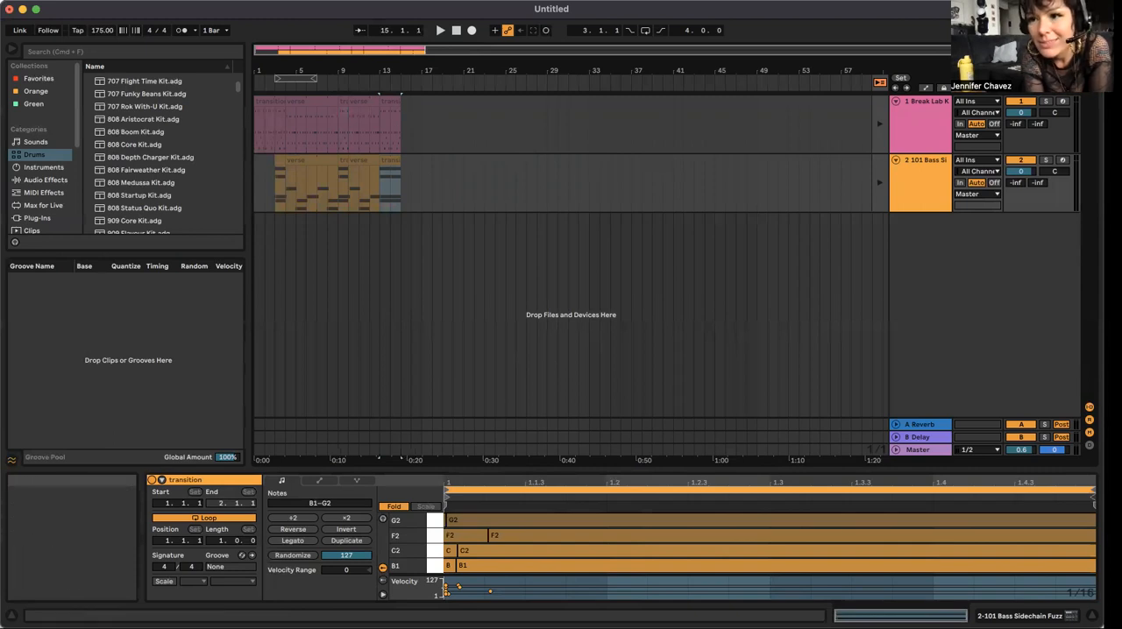
Step: Place the chorus drum clip at bar 15 of the Arrangement's Break Lab Kit track and extend it to bar 21
key("Tab")
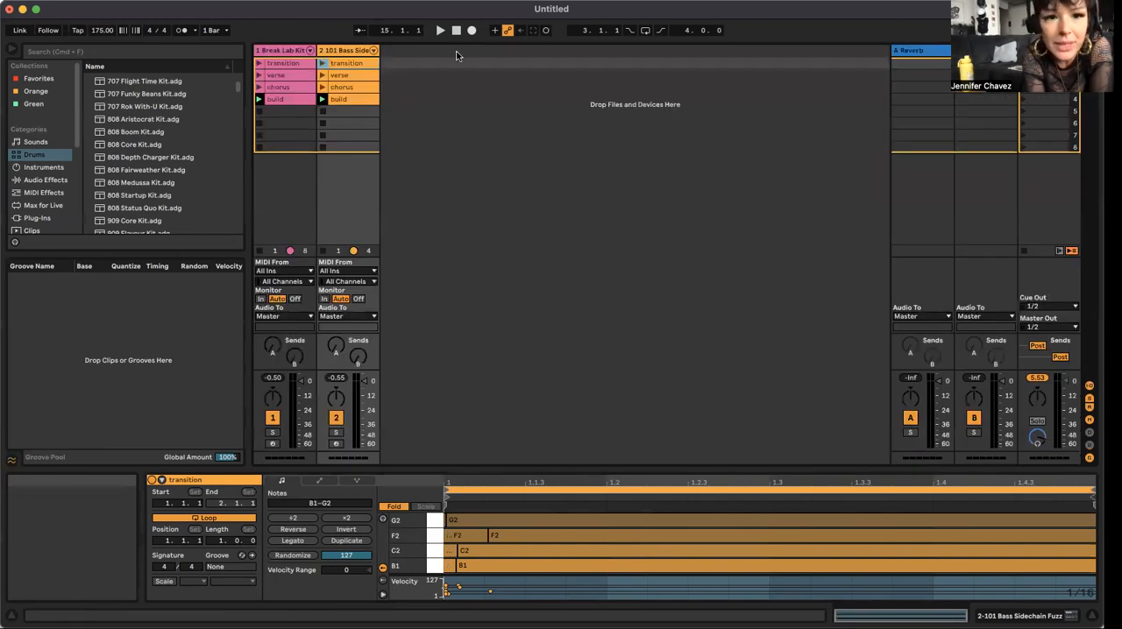
left_click(280, 87)
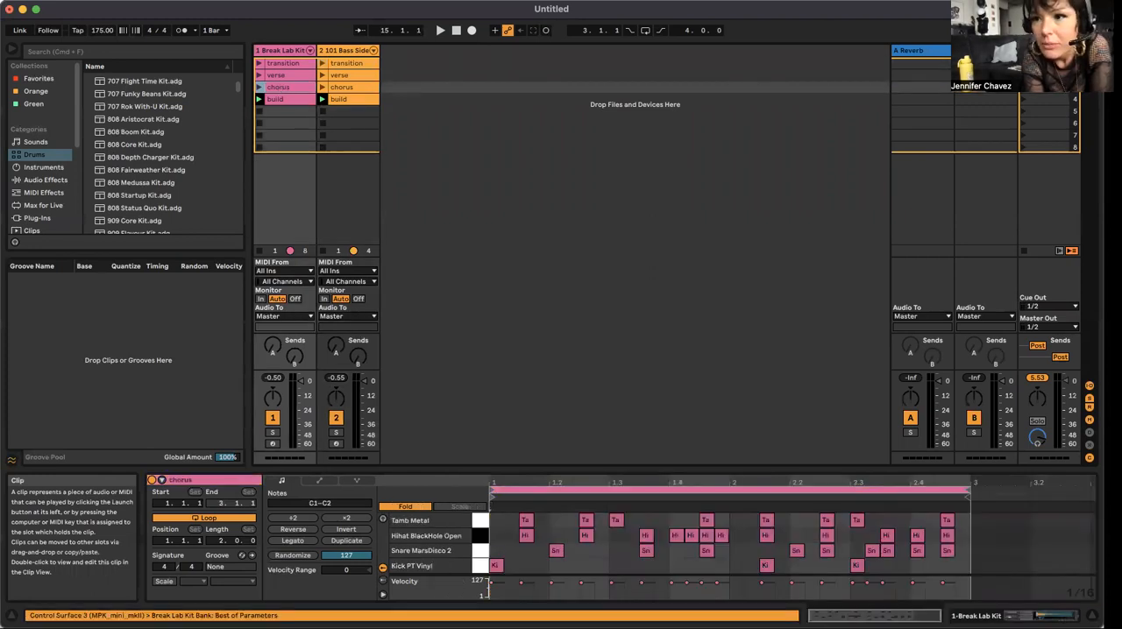
key("Tab")
left_click(317, 115)
left_click_drag(317, 113, 400, 114)
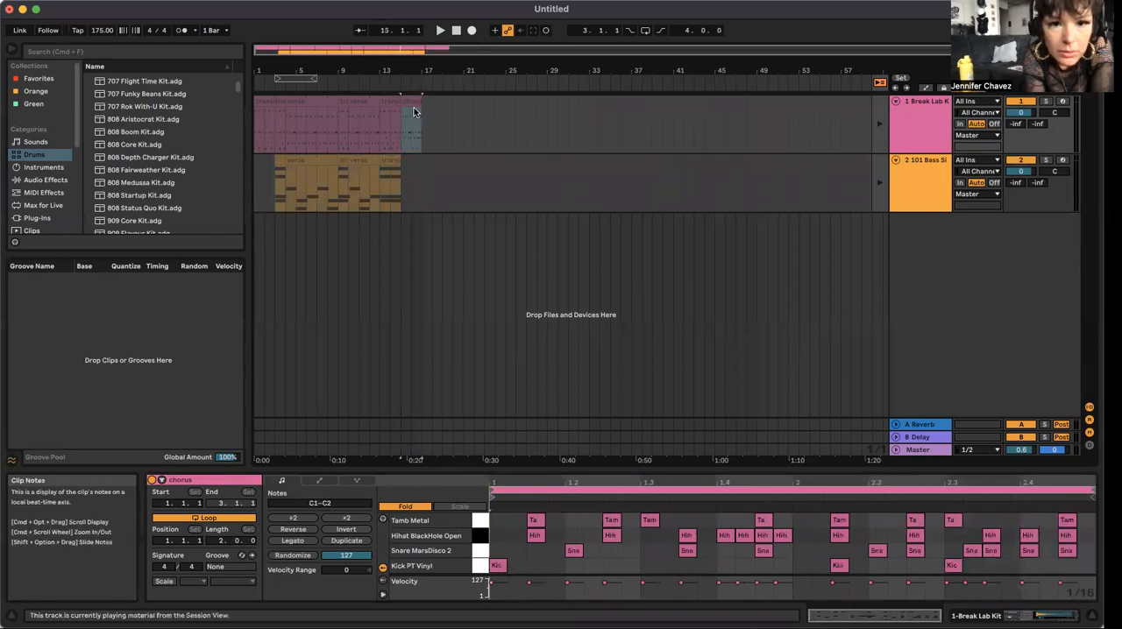
left_click_drag(418, 102, 456, 104)
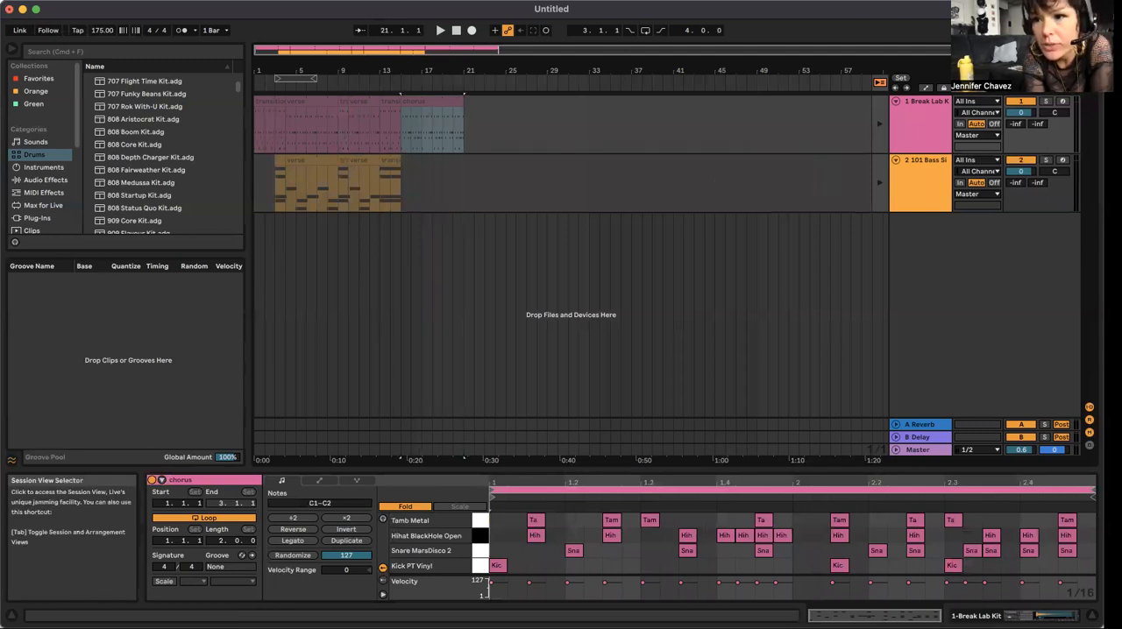
Step: Place the chorus bass clip at bar 15 of the Arrangement's 101 Bass track and extend it to bar 21
key("Tab")
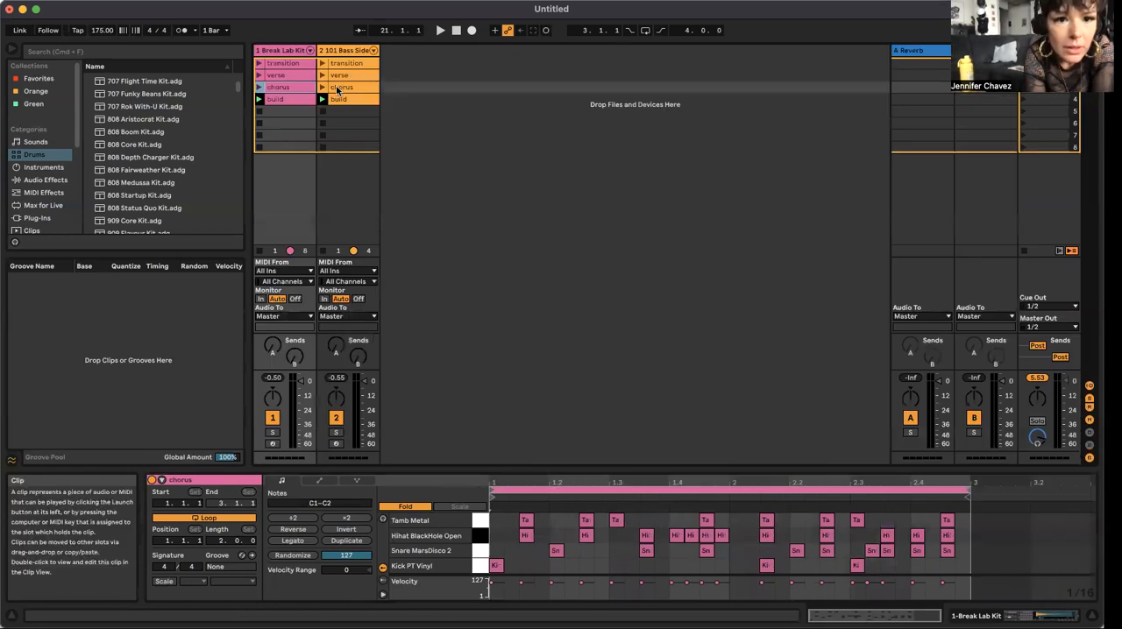
left_click_drag(340, 88, 1087, 56)
key("Tab")
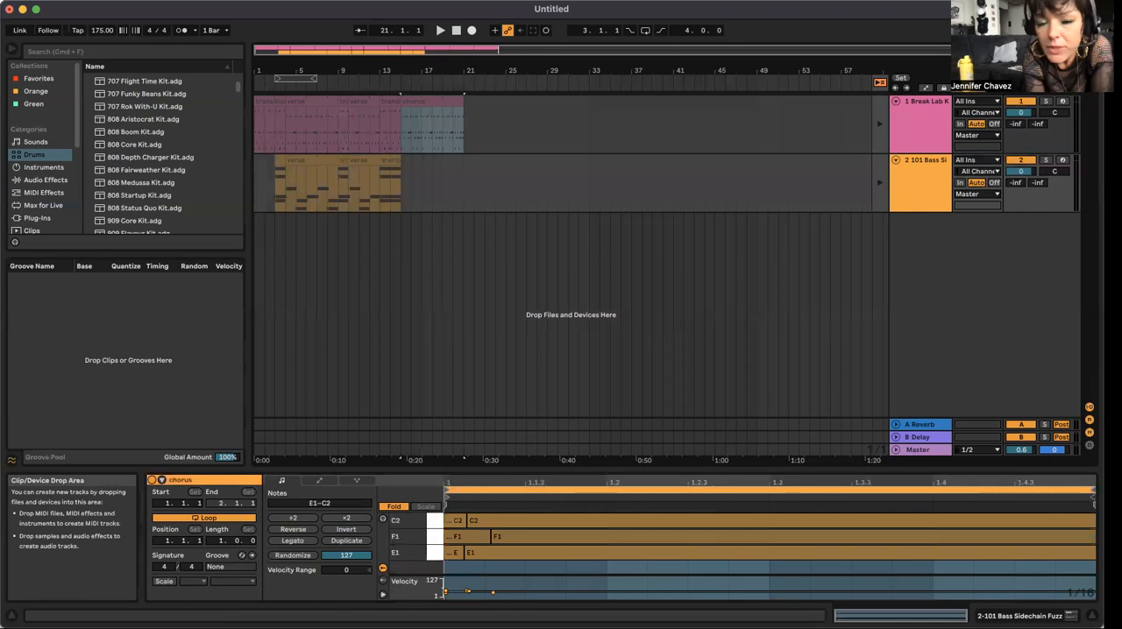
left_click(403, 207)
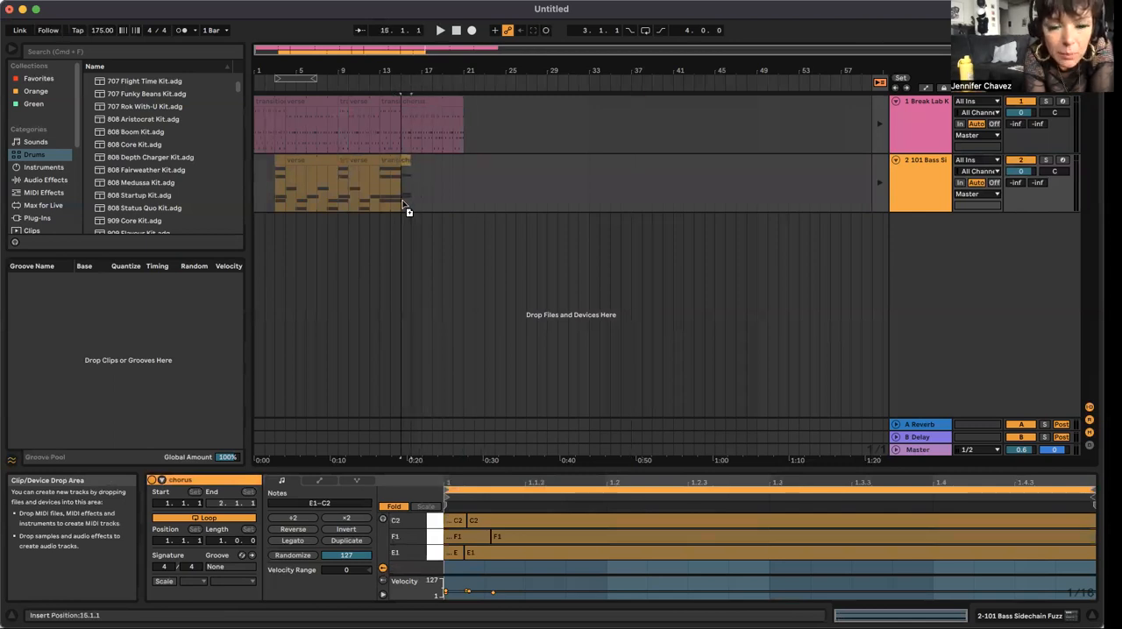
left_click(413, 213)
left_click(396, 208)
left_click_drag(396, 208, 408, 210)
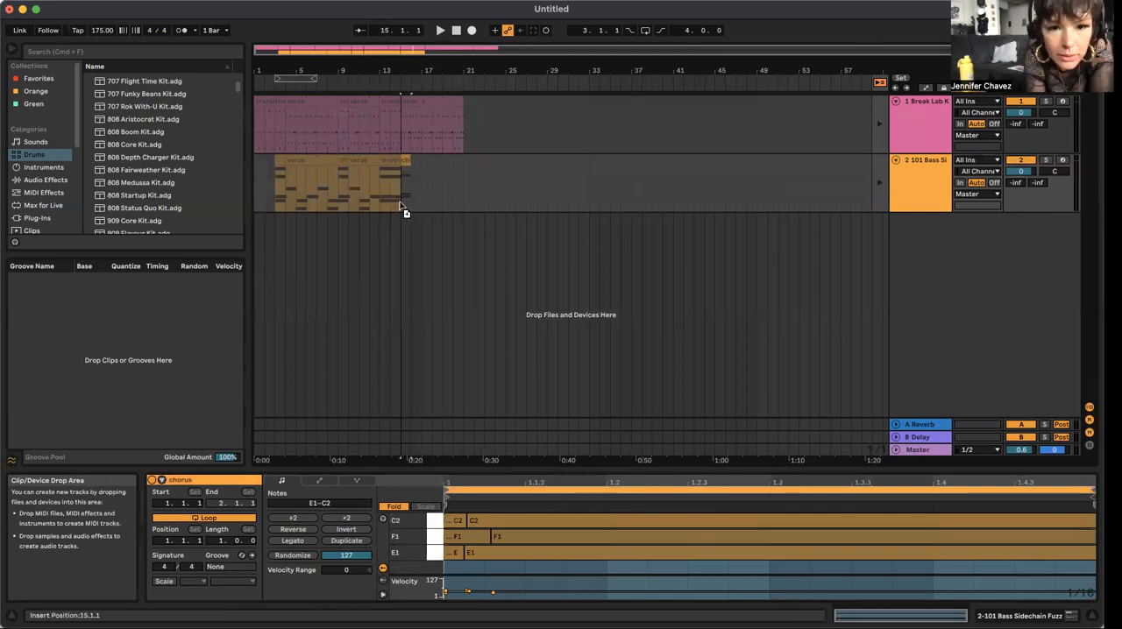
left_click(422, 176)
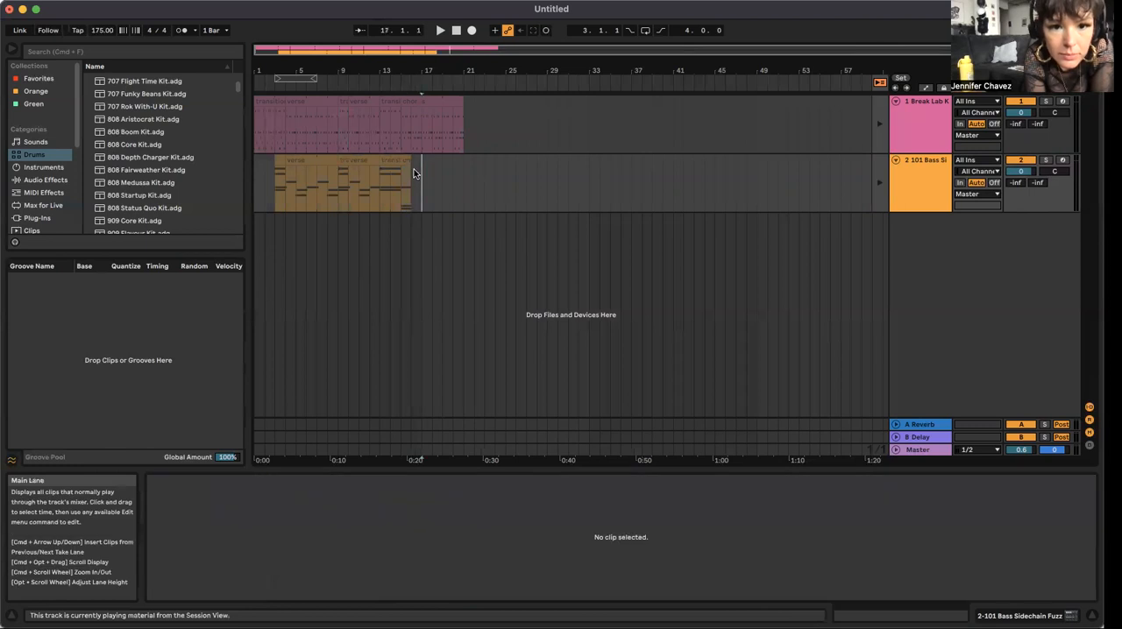
left_click_drag(407, 159, 459, 163)
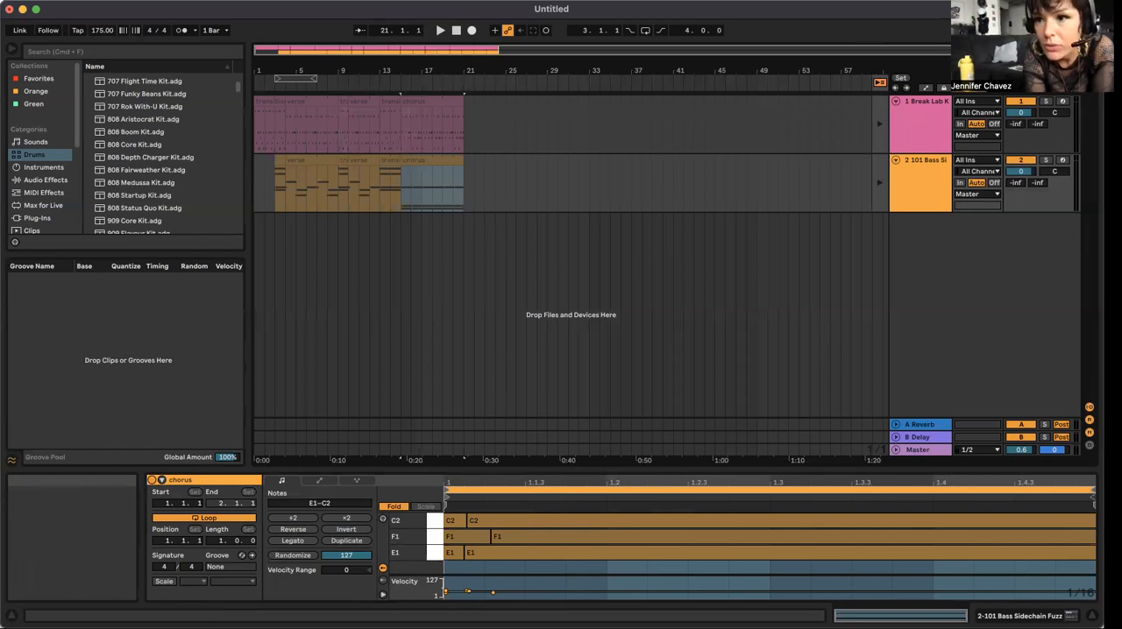
Step: Place the build drum clip at bar 21 of the Arrangement's Break Lab Kit track and extend it to bar 25
key("Tab")
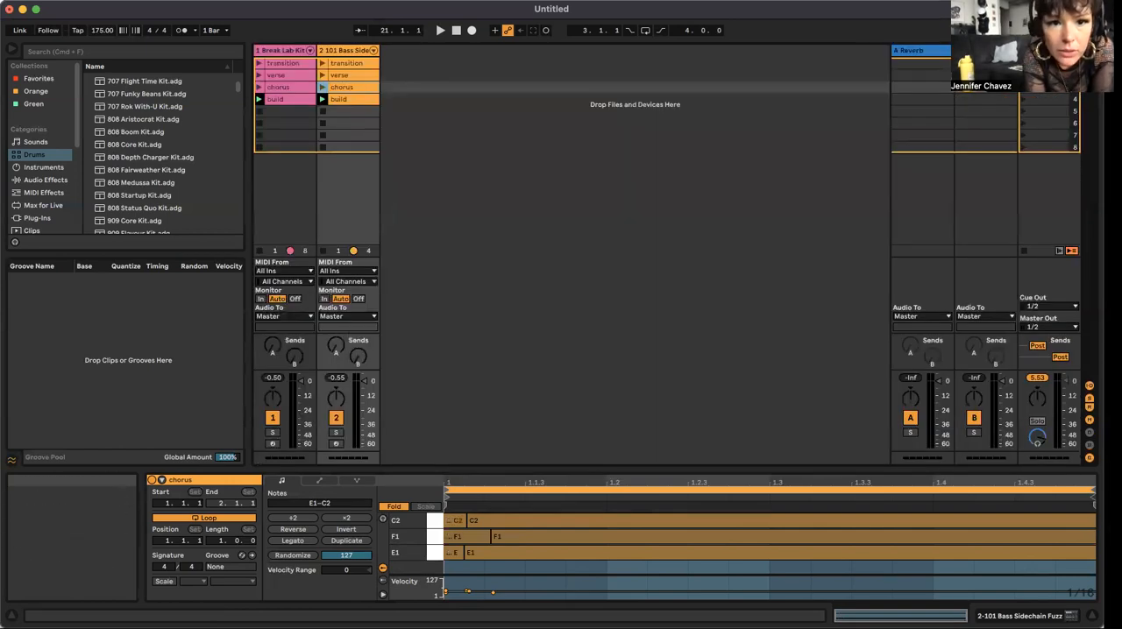
left_click(280, 98)
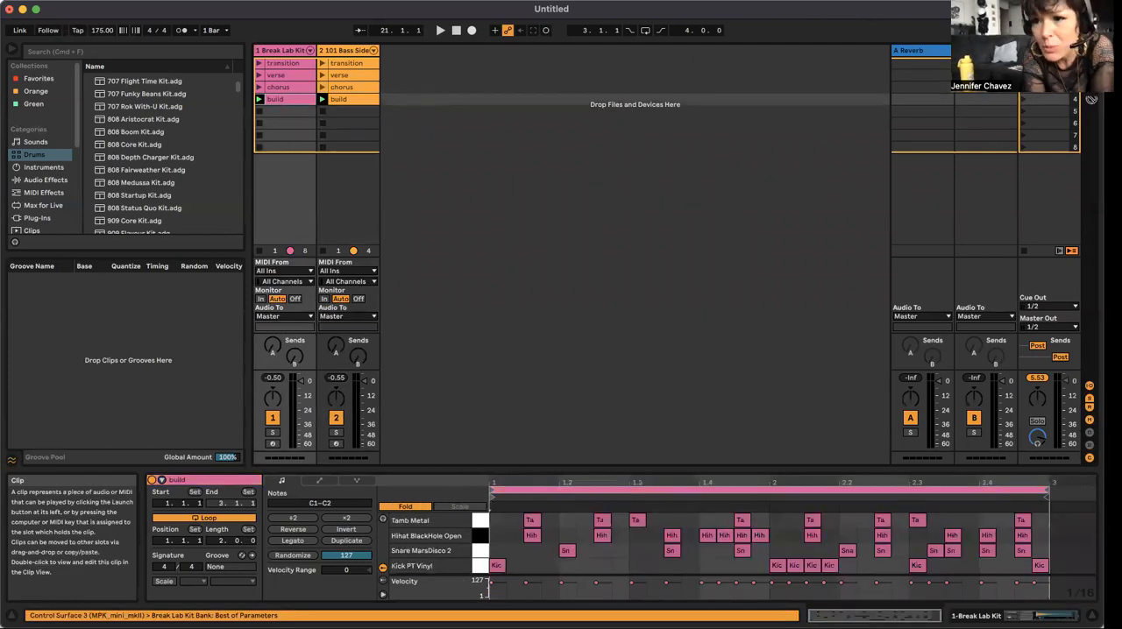
key("Tab")
left_click(494, 137)
left_click_drag(494, 138, 506, 100)
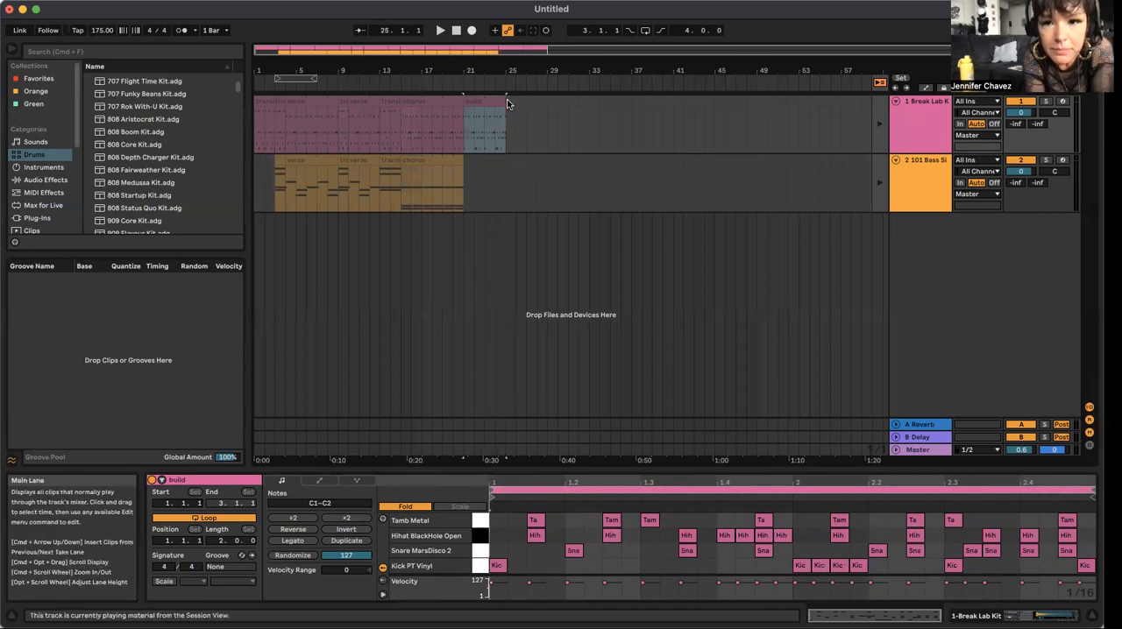
left_click(601, 122)
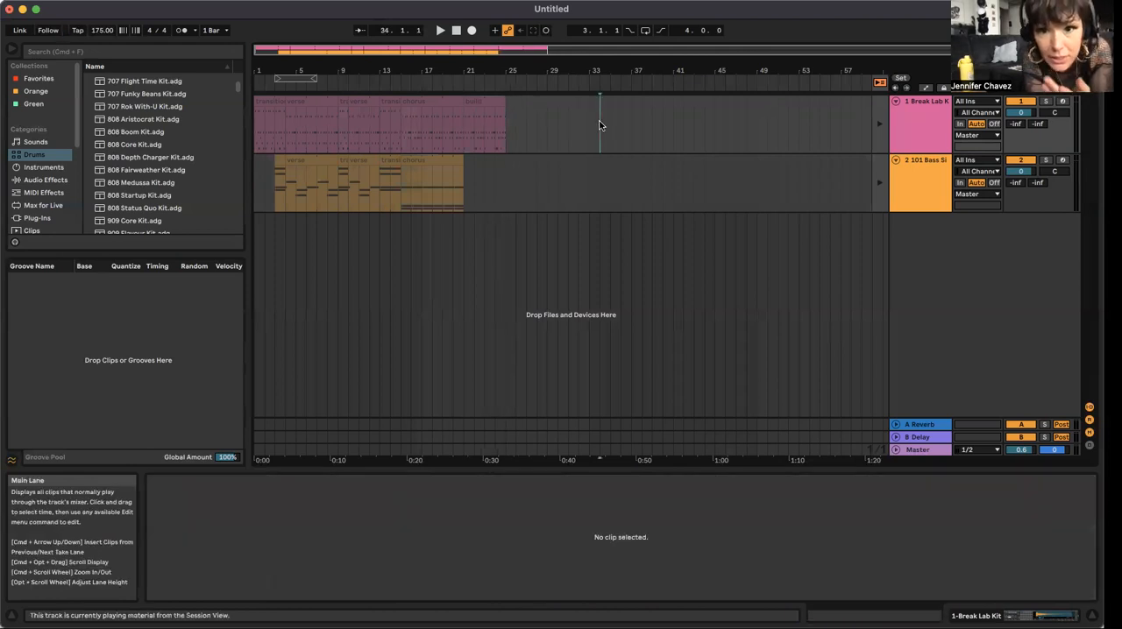
left_click(506, 121)
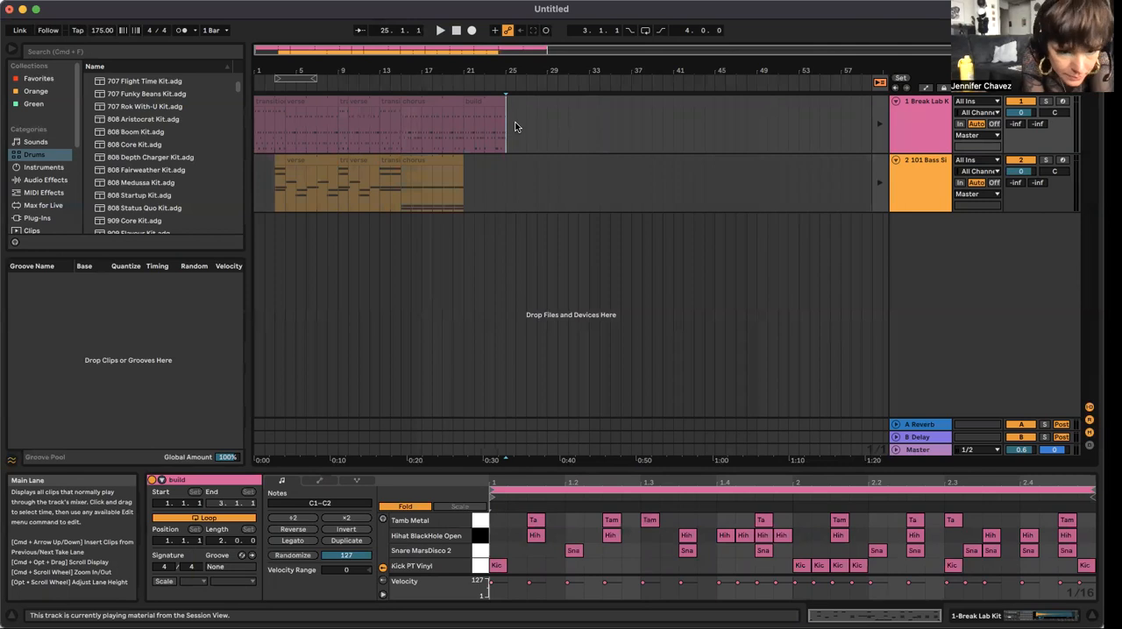
left_click(515, 128)
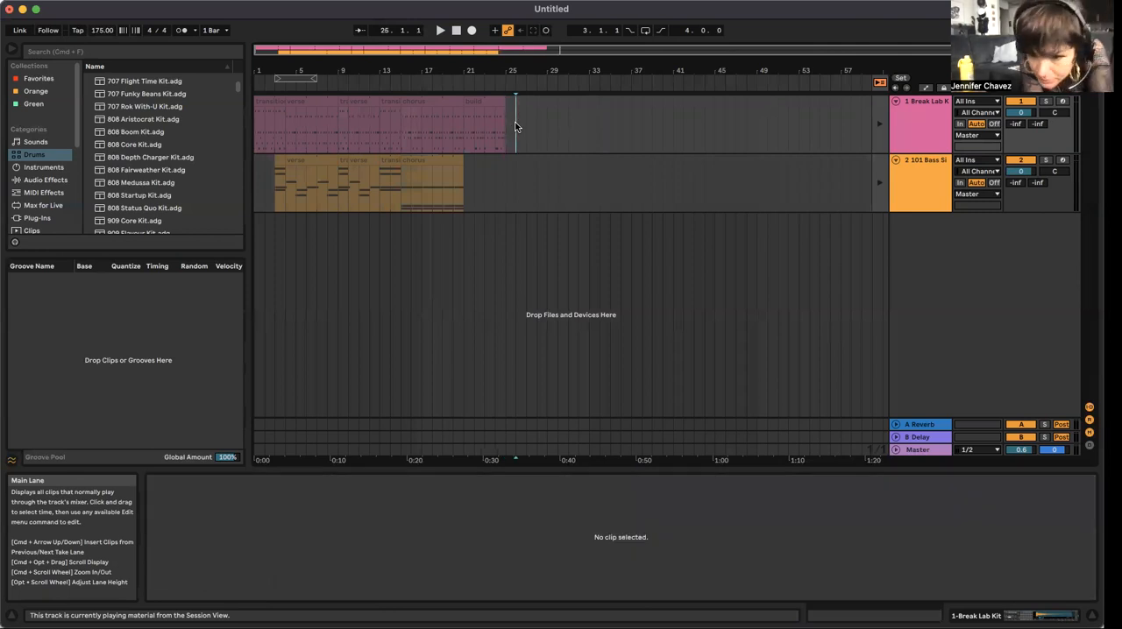
left_click(503, 129)
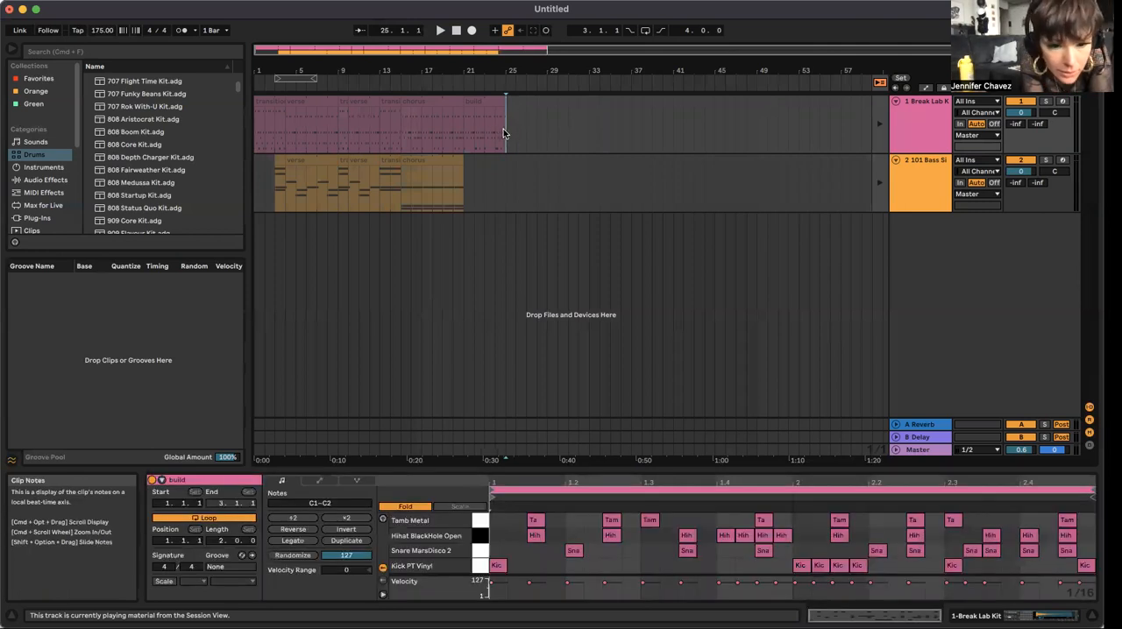
key("shift+Tab")
Step: Place the build bass clip at bar 21 of the Arrangement's 101 Bass track and extend it to bar 25
key("Tab")
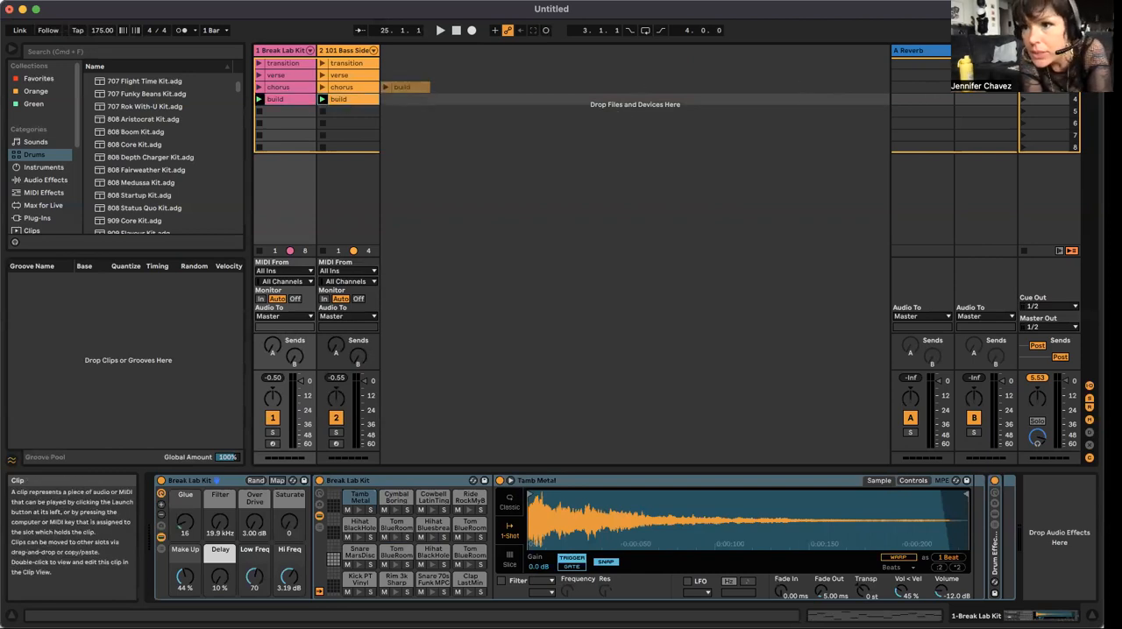
key("Tab")
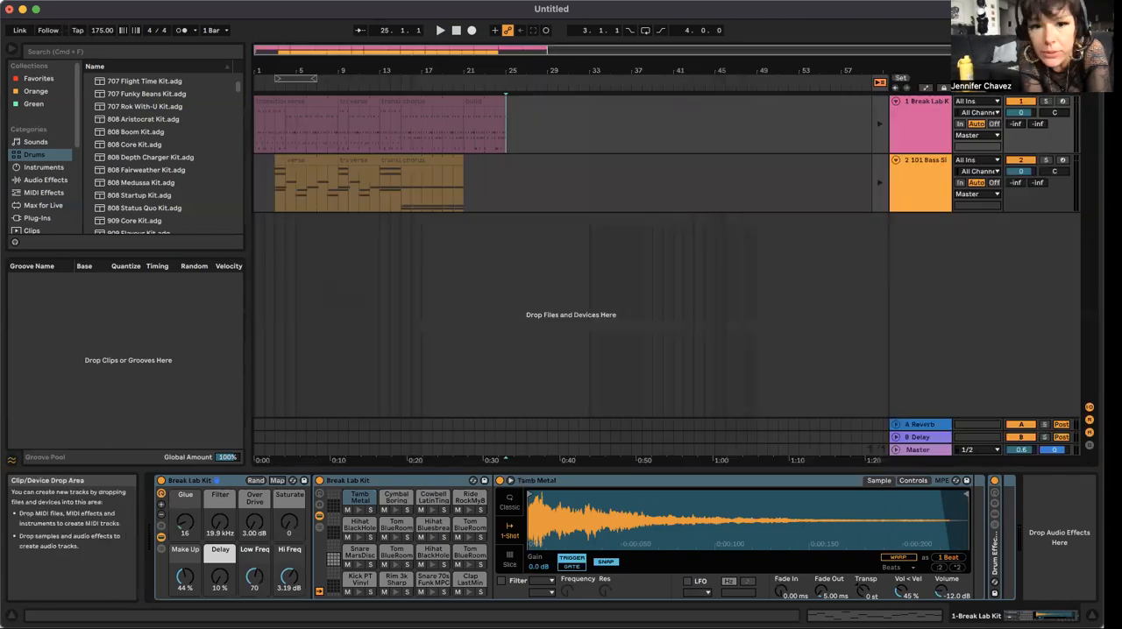
left_click(417, 198)
left_click(471, 185)
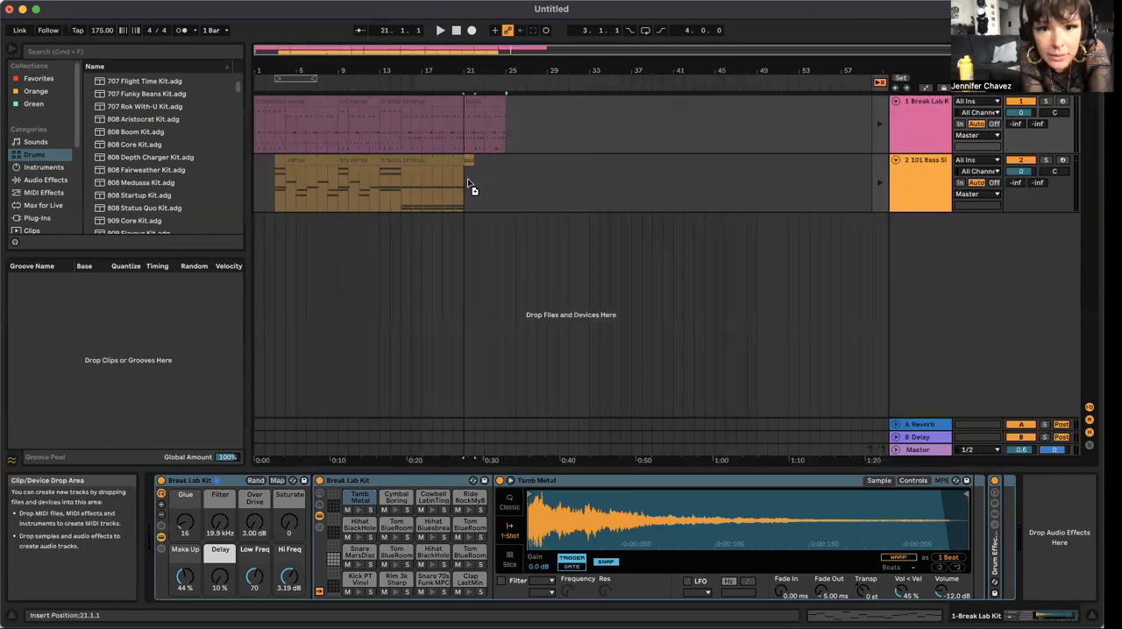
left_click_drag(470, 161, 505, 167)
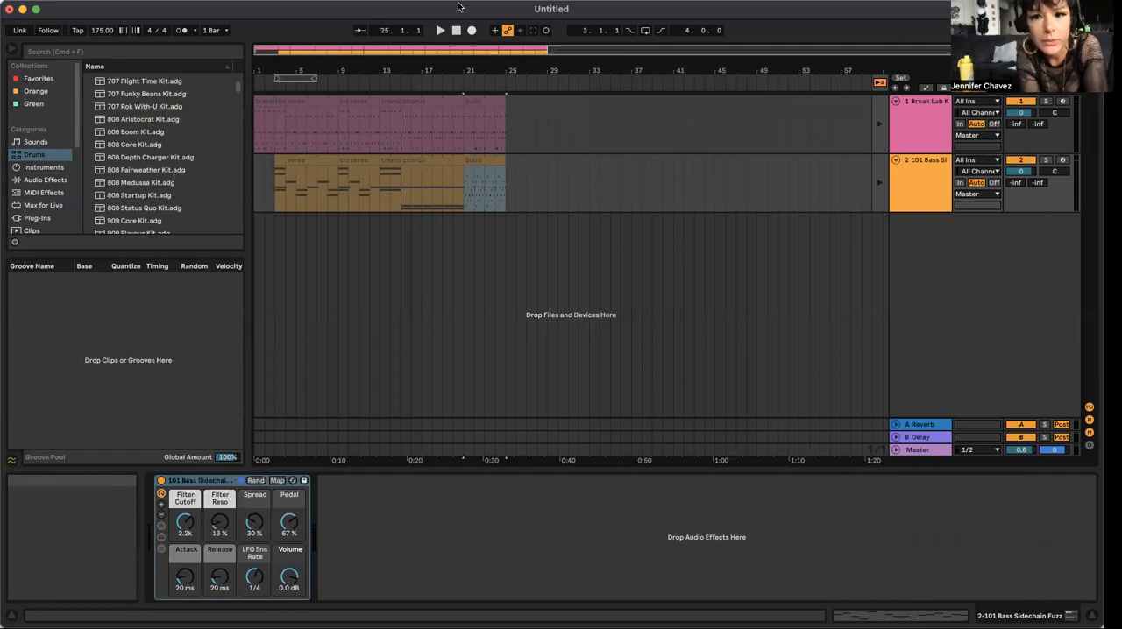
Step: Restore Arrangement playback on the 101 Bass and Break Lab Kit tracks
left_click(878, 178)
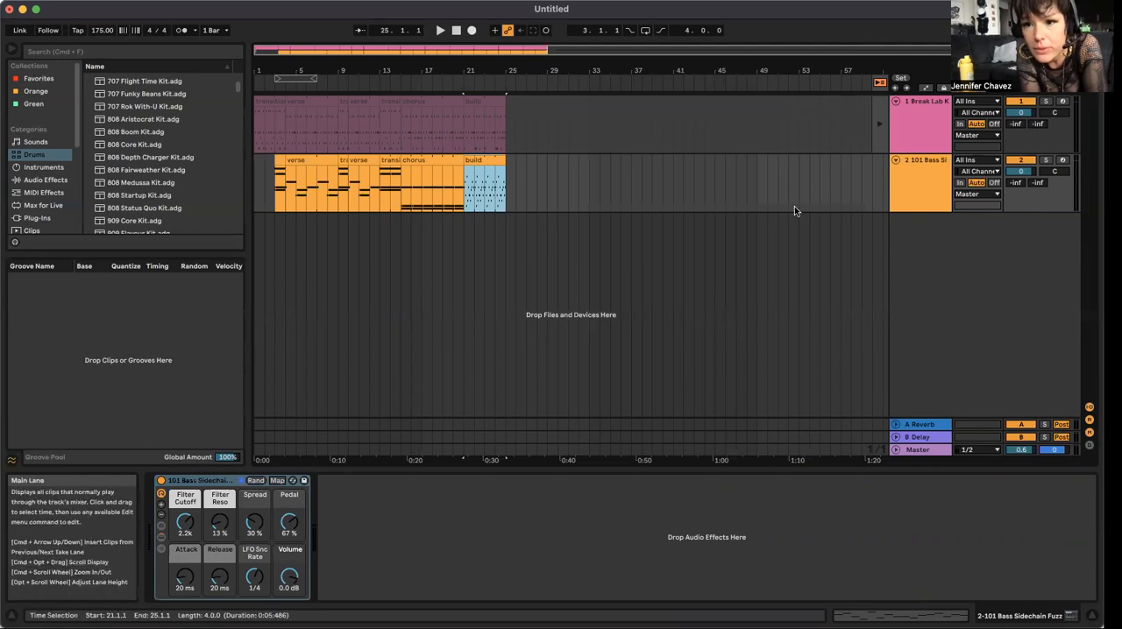
left_click(876, 115)
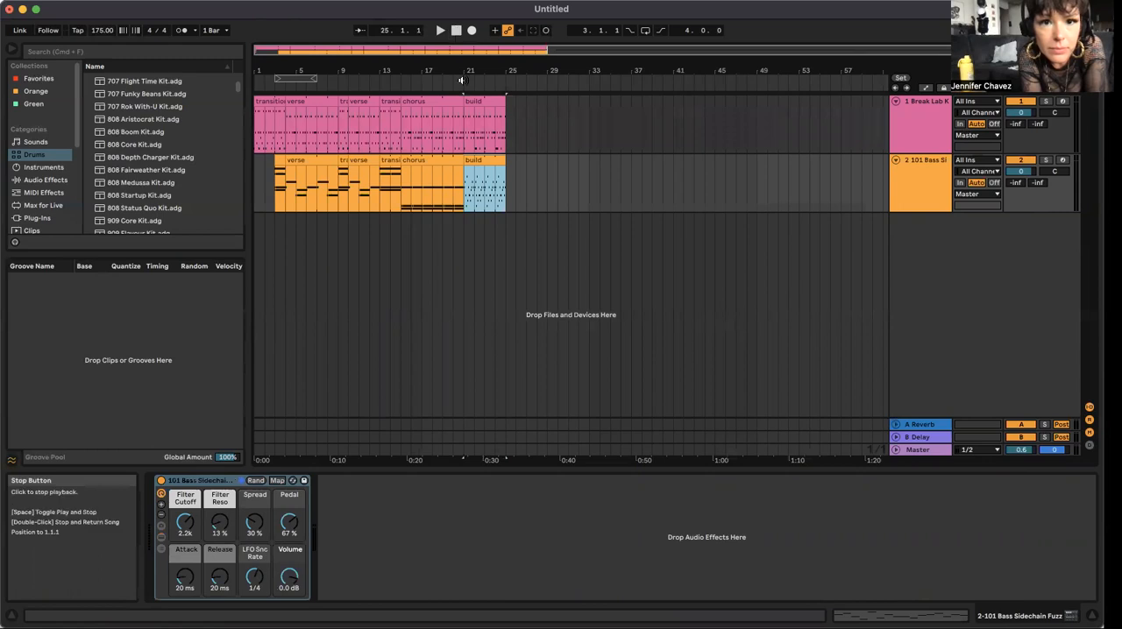
Step: Play the arrangement from the start through the end of the build section, and stop playback
left_click(427, 273)
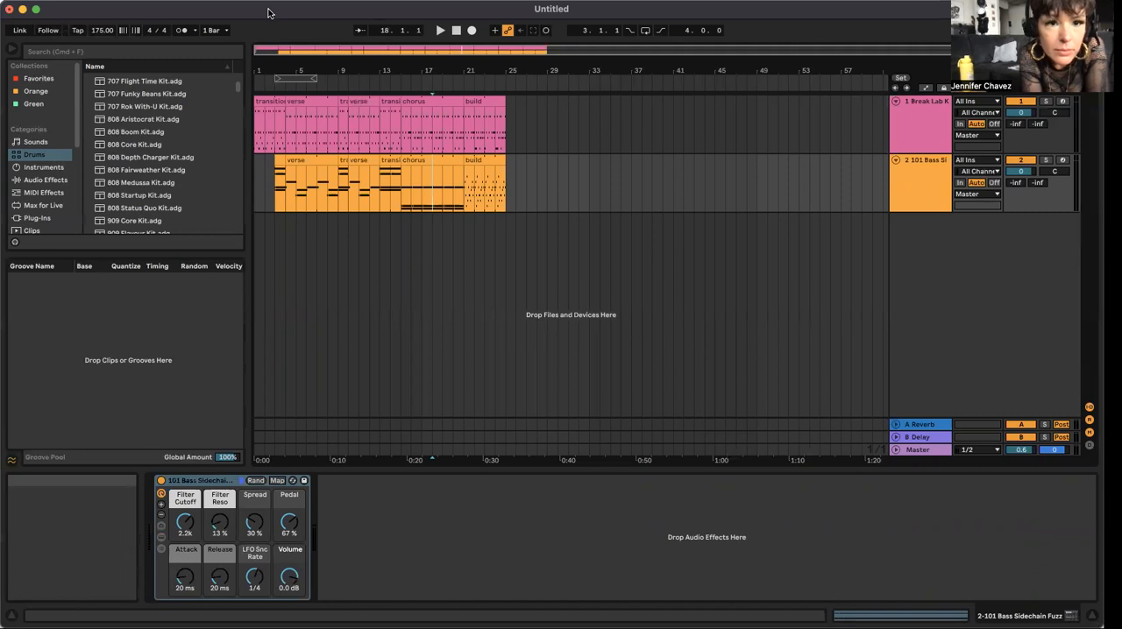
left_click(495, 344)
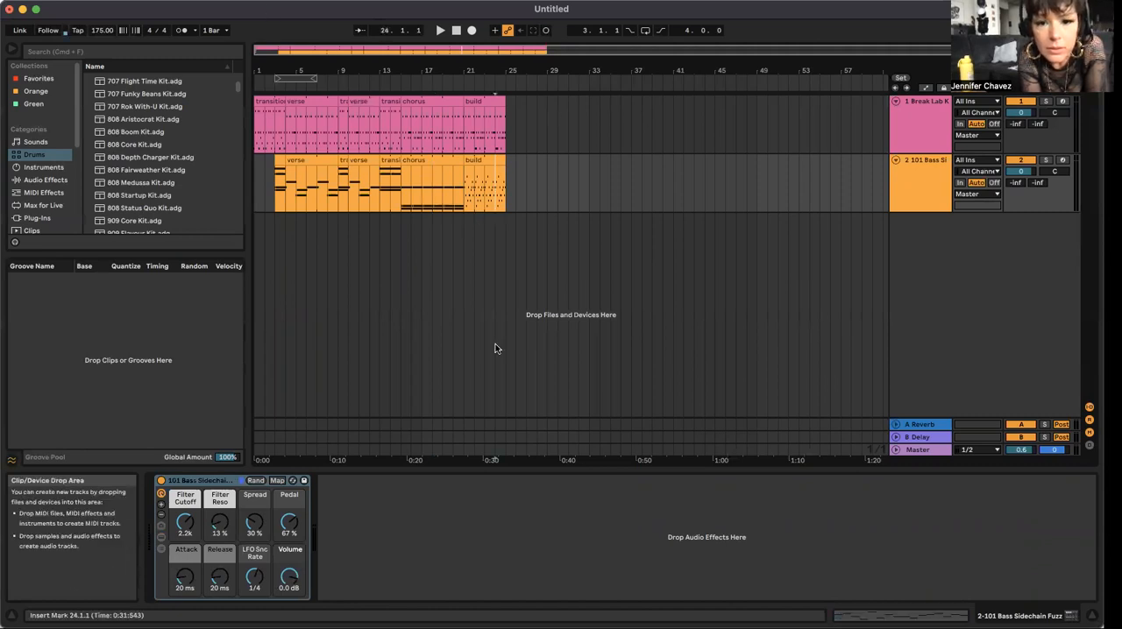
left_click(290, 159)
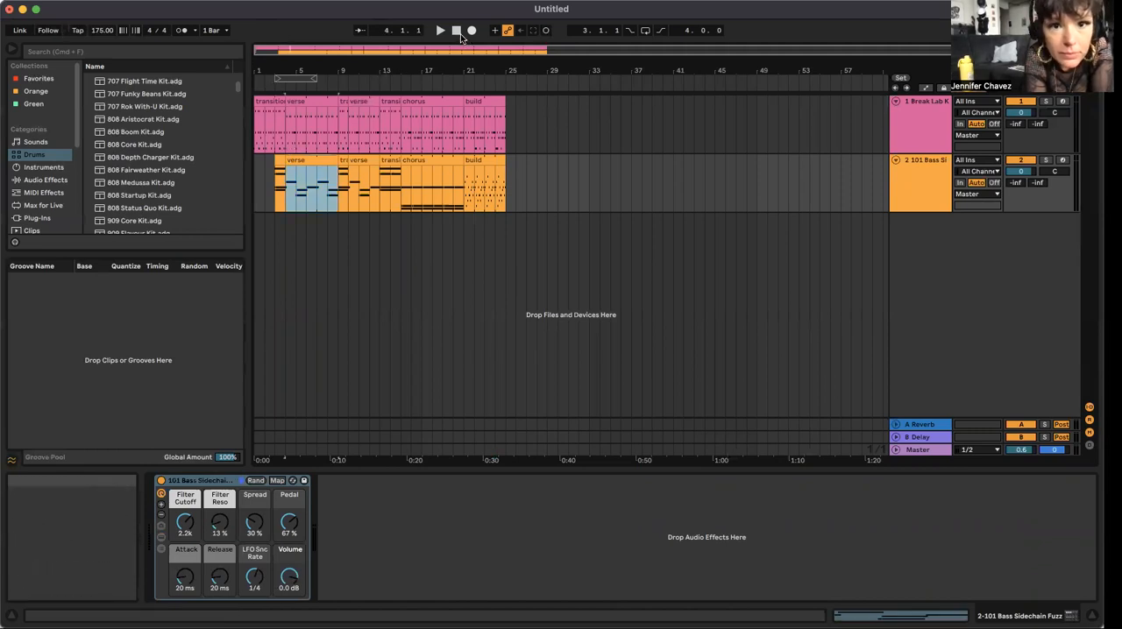
left_click(253, 81)
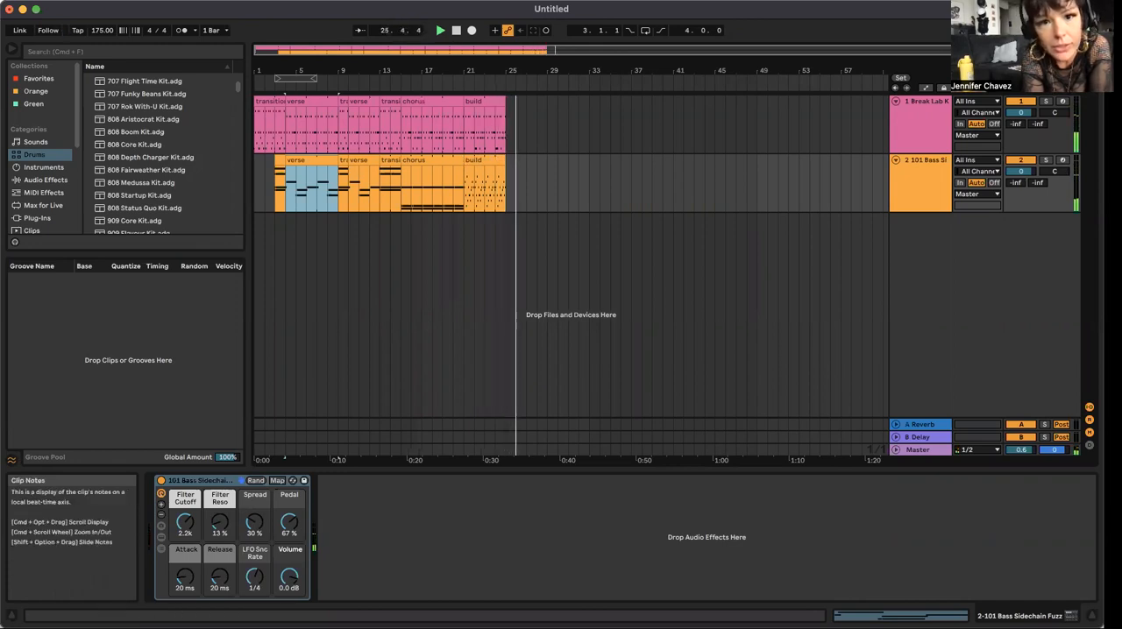
left_click(463, 247)
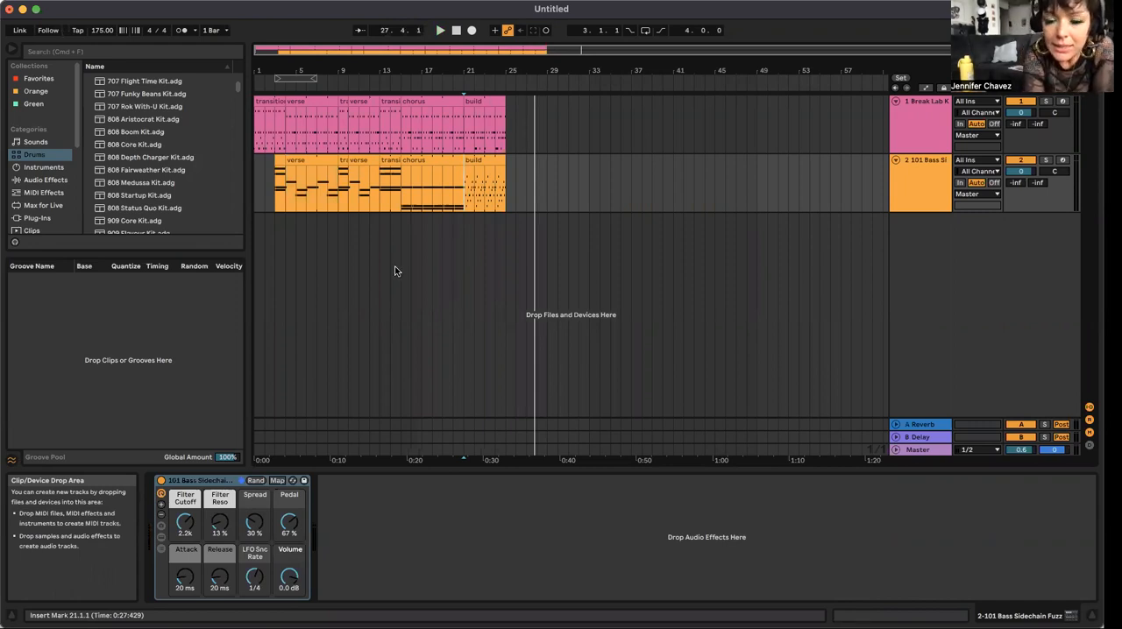
Step: Launch the transition drum and bass clips in Session View and set the bass rack's Pedal macro to 67 %
left_click(433, 99)
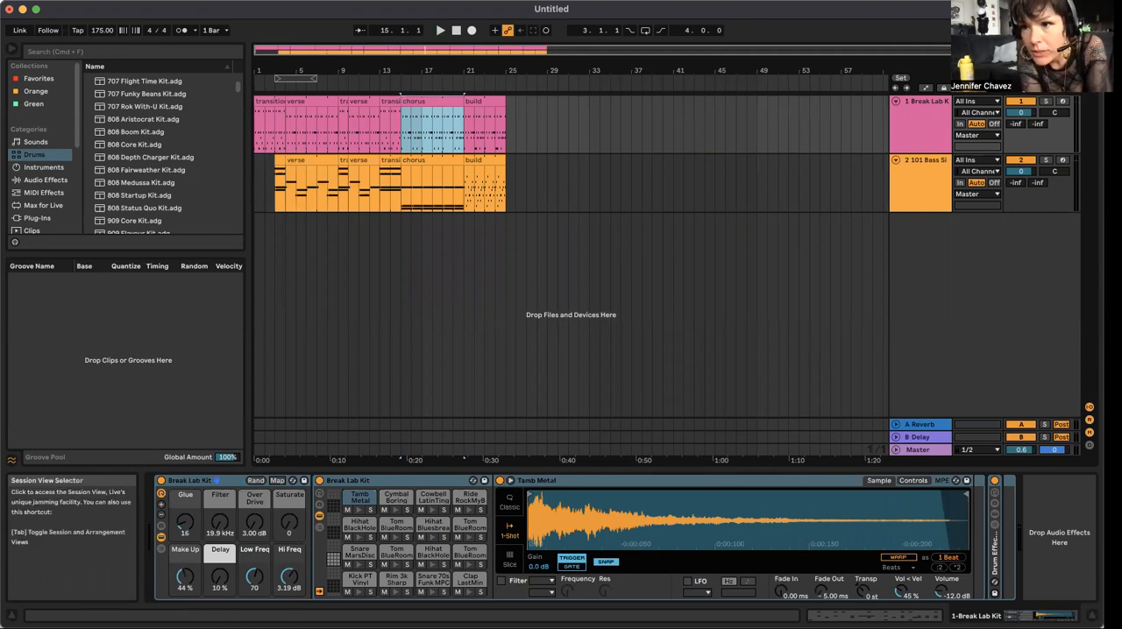
left_click(1090, 61)
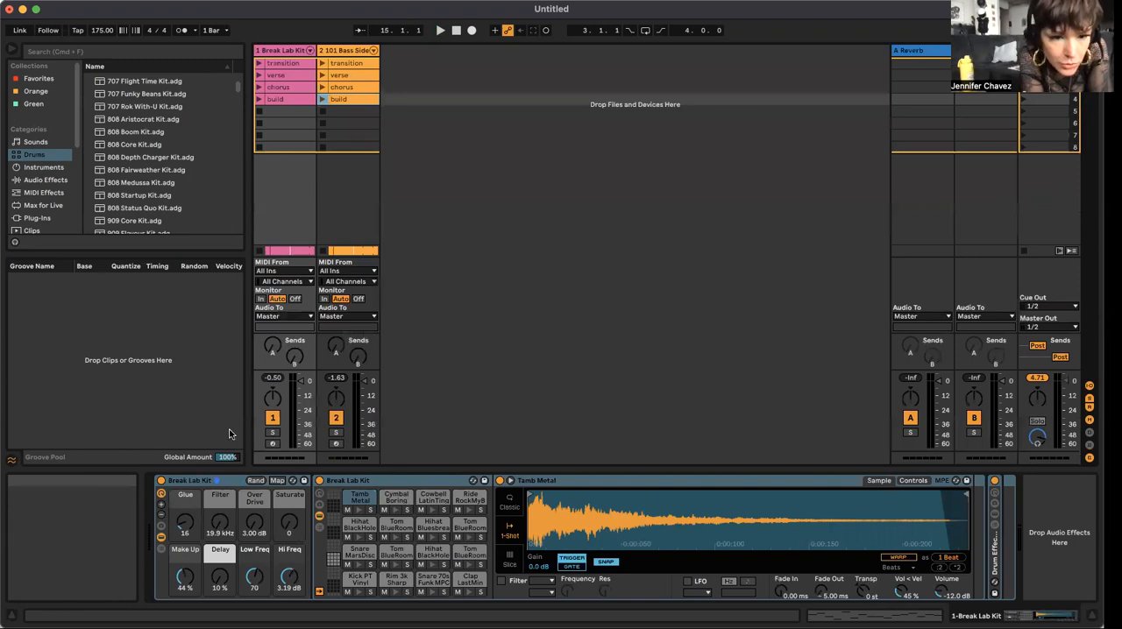
left_click(265, 66)
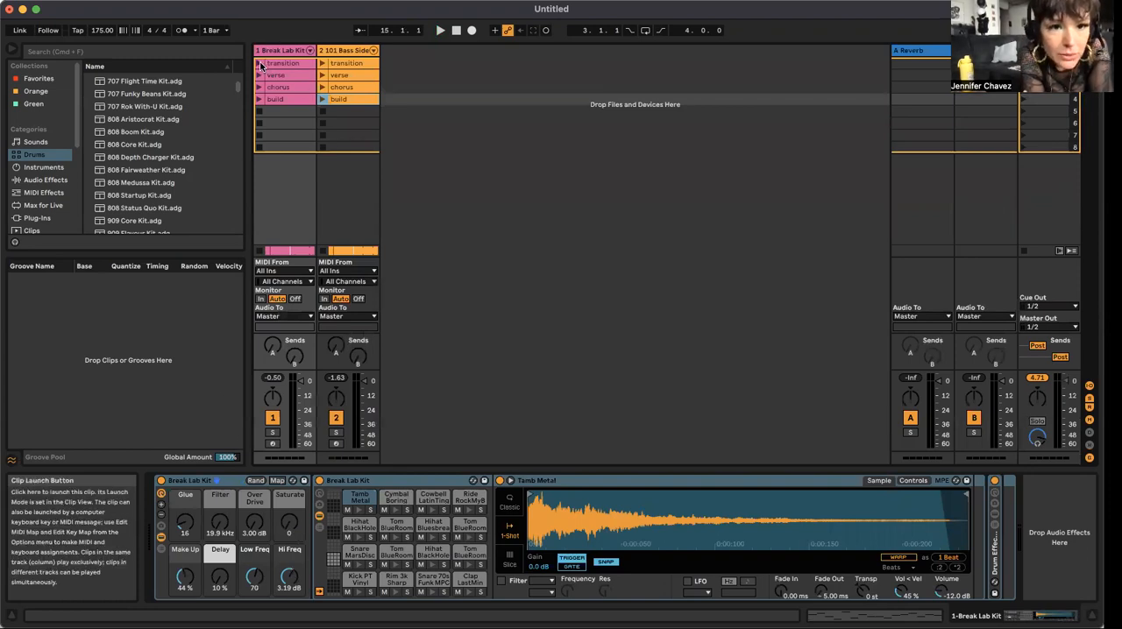
left_click(325, 68)
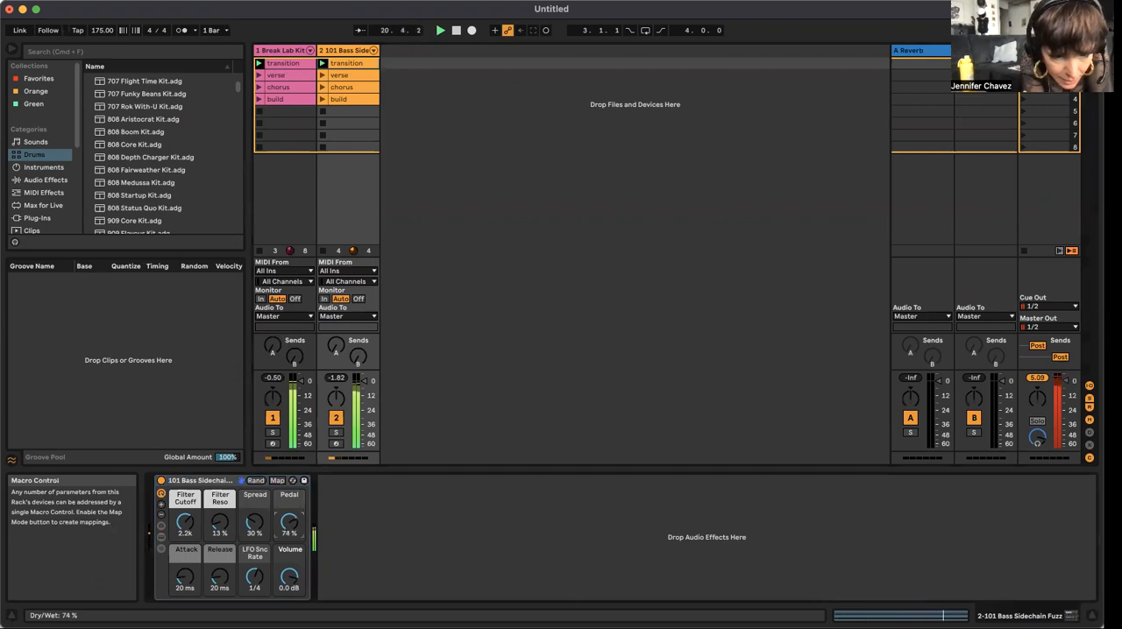
left_click_drag(289, 524, 289, 517)
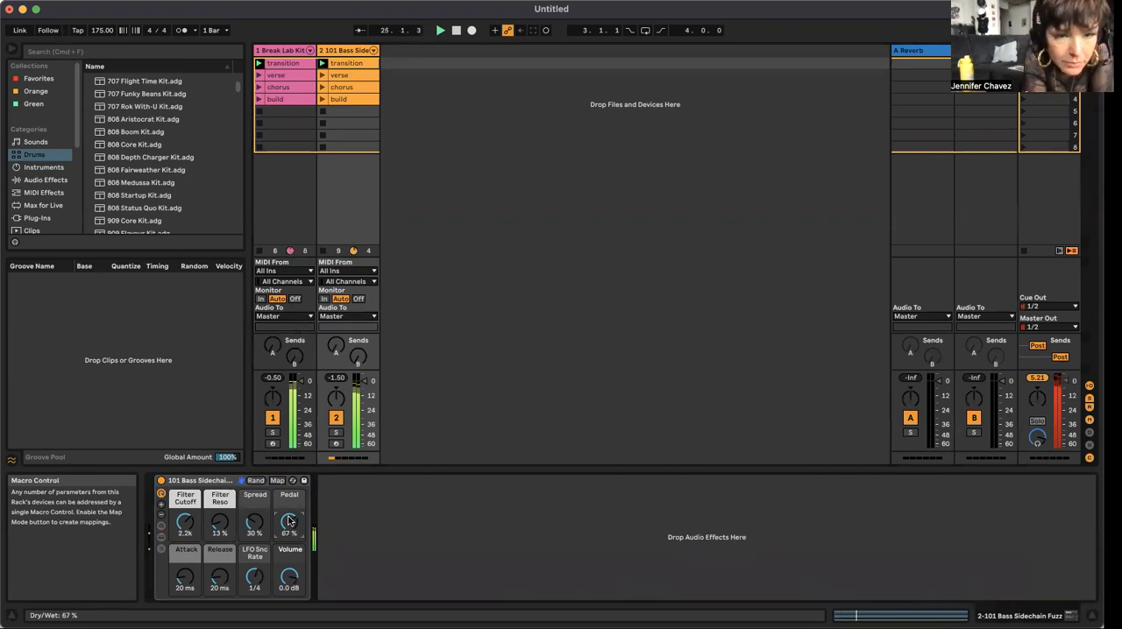
Step: Set the Break Lab Kit macros to Over Drive 7.30 dB, Filter 3.93 kHz, Low Freq 127 and Saturate 6
left_click(292, 64)
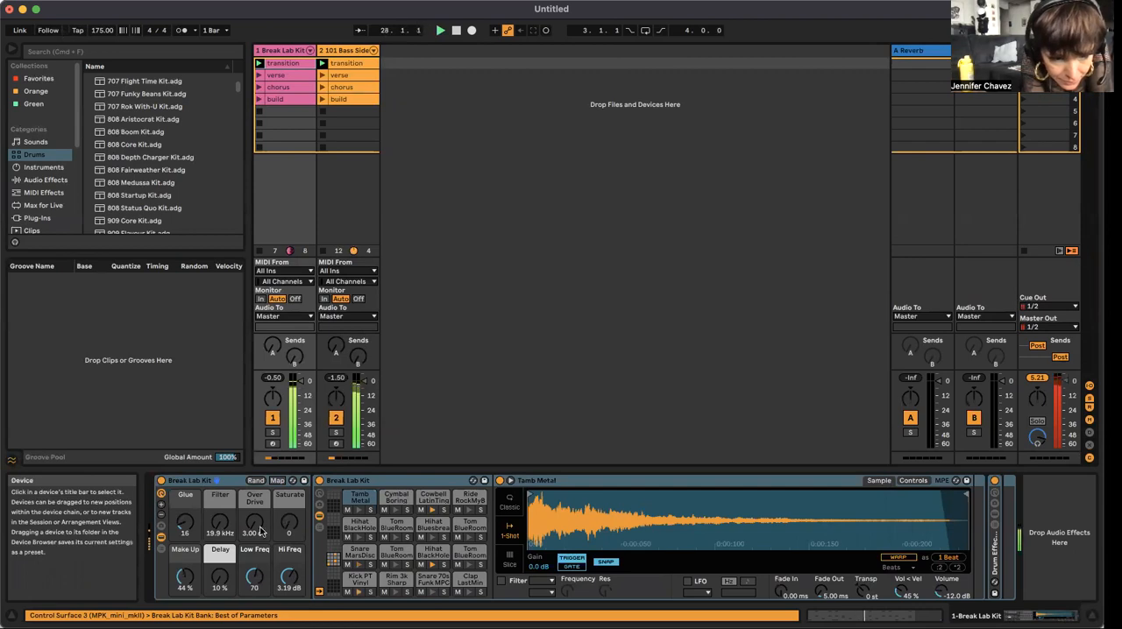
left_click_drag(252, 521, 253, 504)
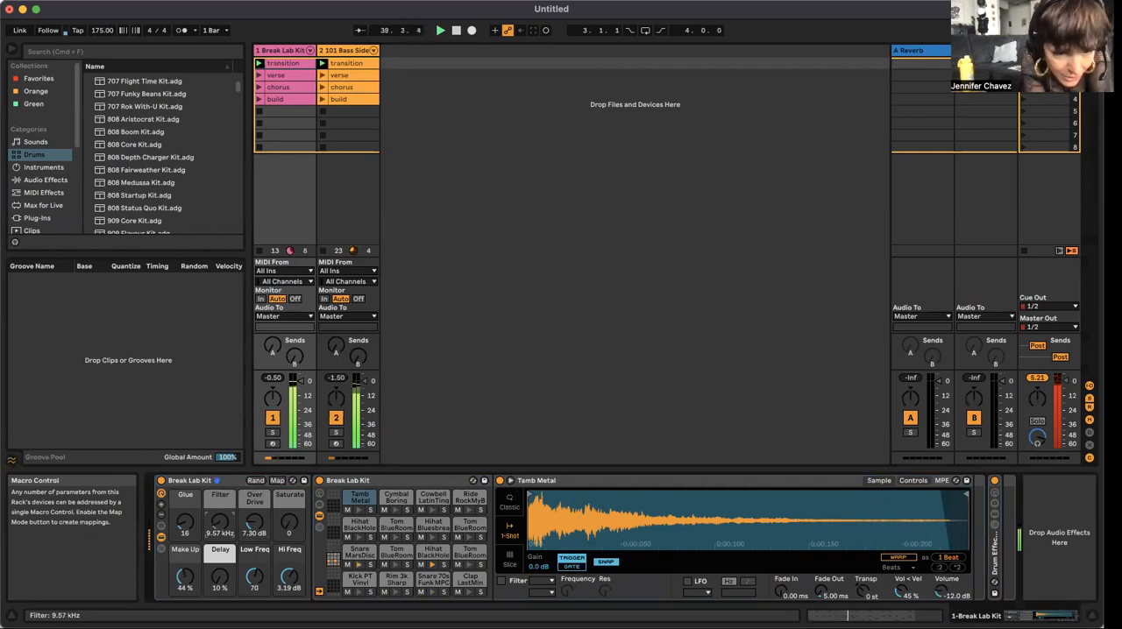
left_click_drag(219, 522, 219, 535)
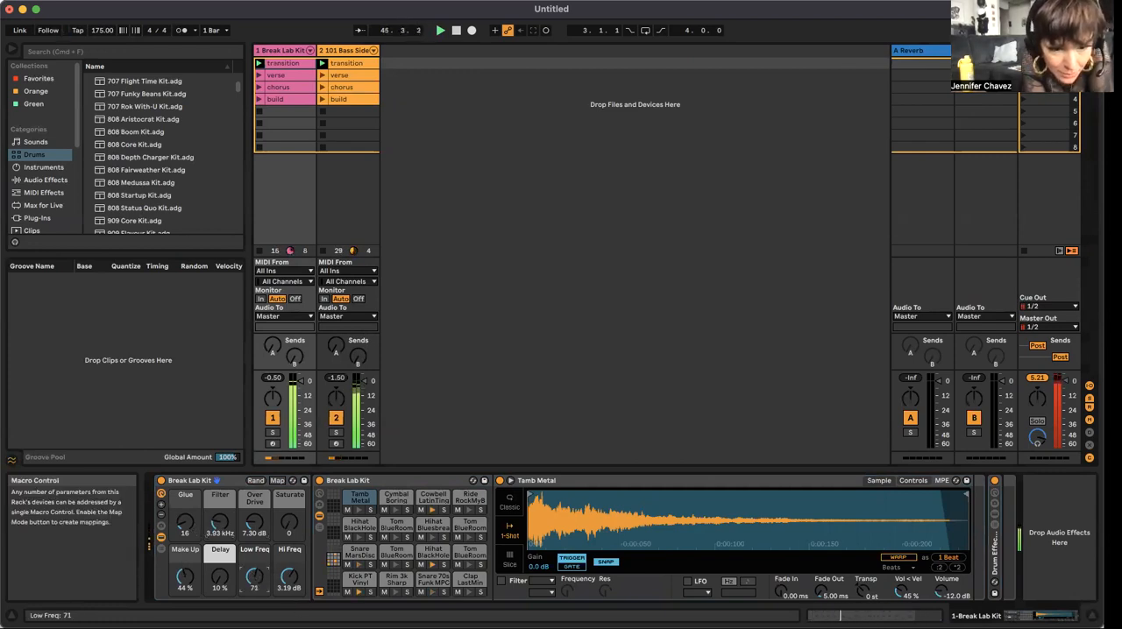
left_click_drag(253, 576, 254, 561)
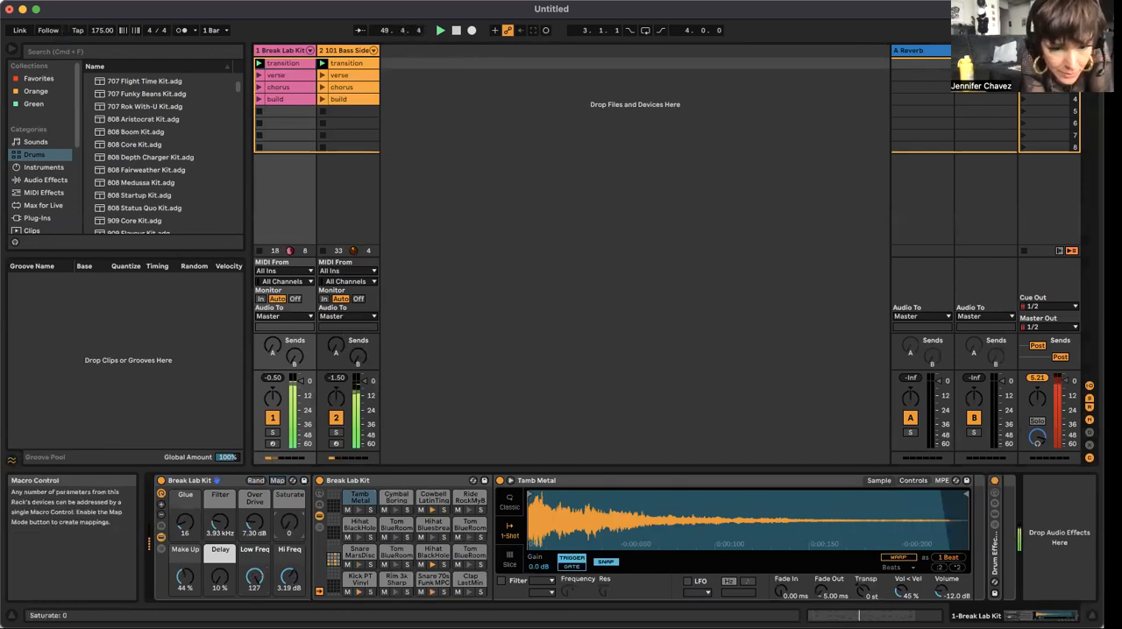
left_click_drag(289, 523, 289, 531)
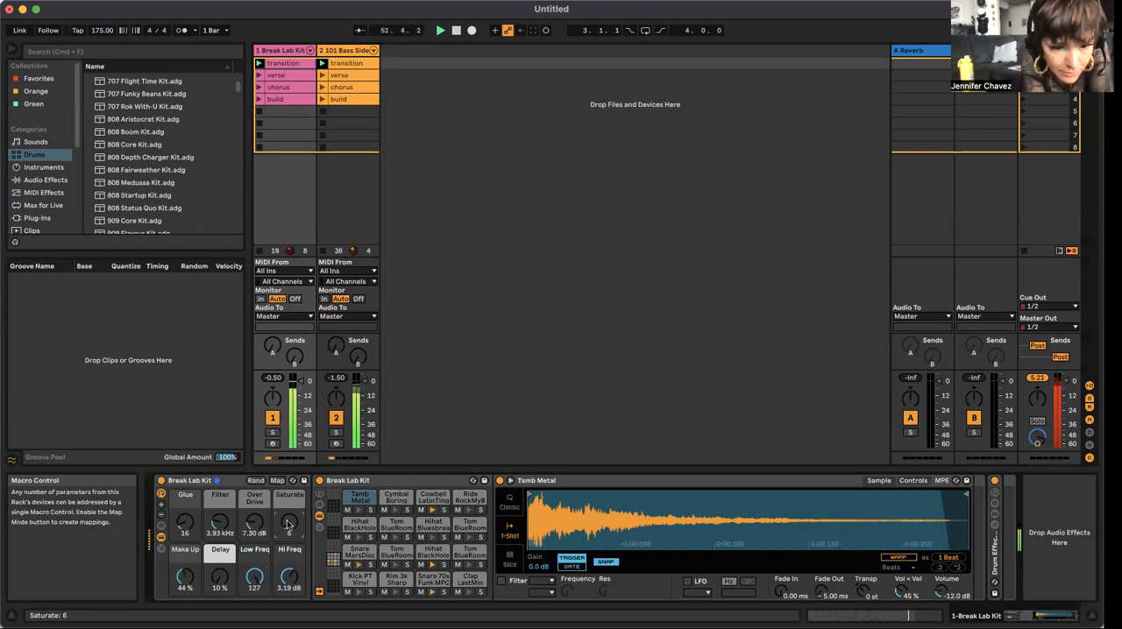